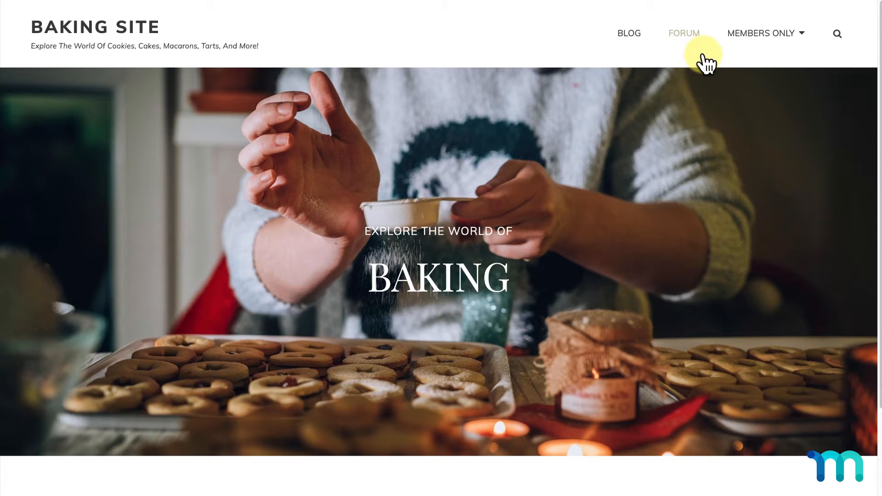
# - Preview the Baking Site's MEMBERS ONLY pricing table, then bring up the admin Dashboard
pyautogui.moveTo(808, 36)
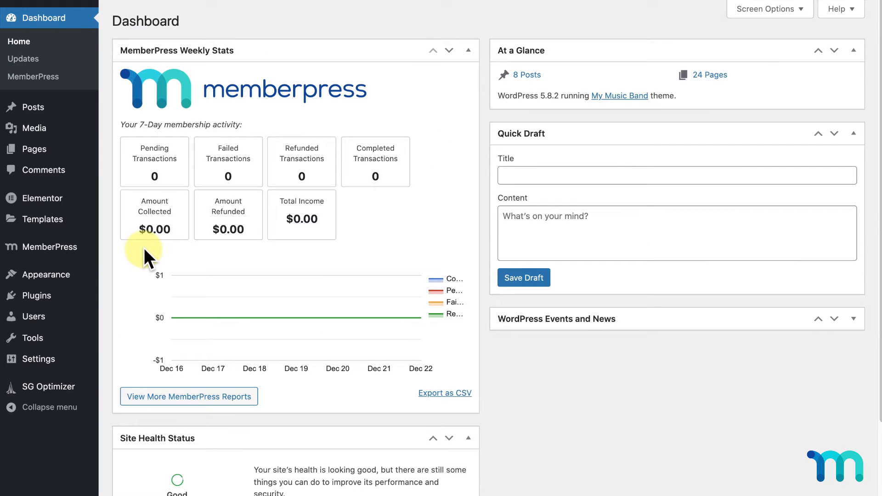
# - Open MemberPress Settings from the admin sidebar
pyautogui.moveTo(87, 251)
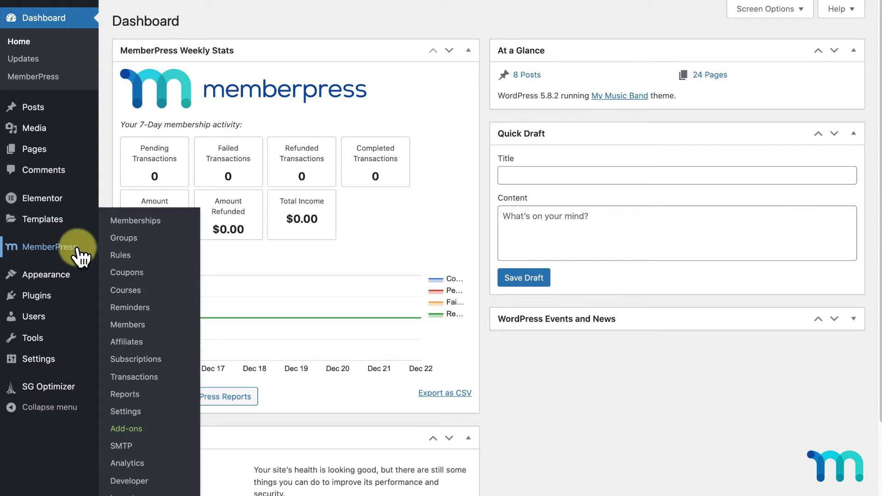
pyautogui.click(133, 414)
# - On the Payments tab, add a Stripe method named 'Pay with Credit Card' and connect it to Stripe
pyautogui.click(324, 96)
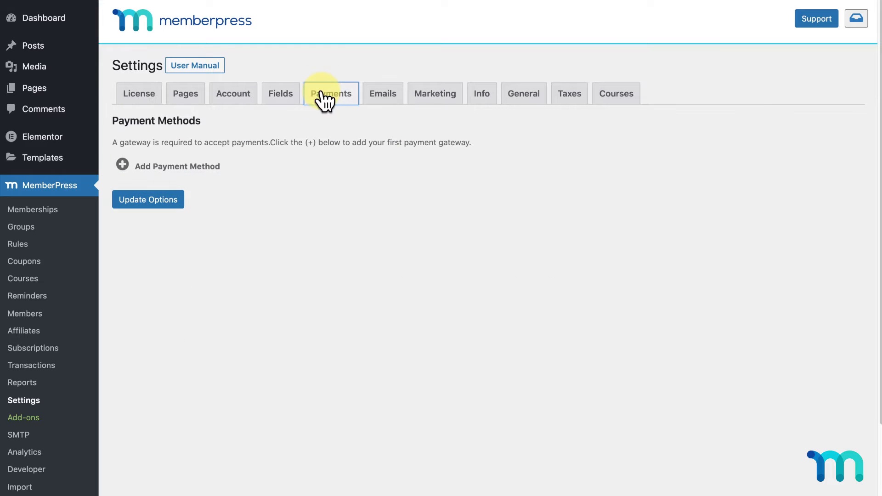
pyautogui.click(216, 171)
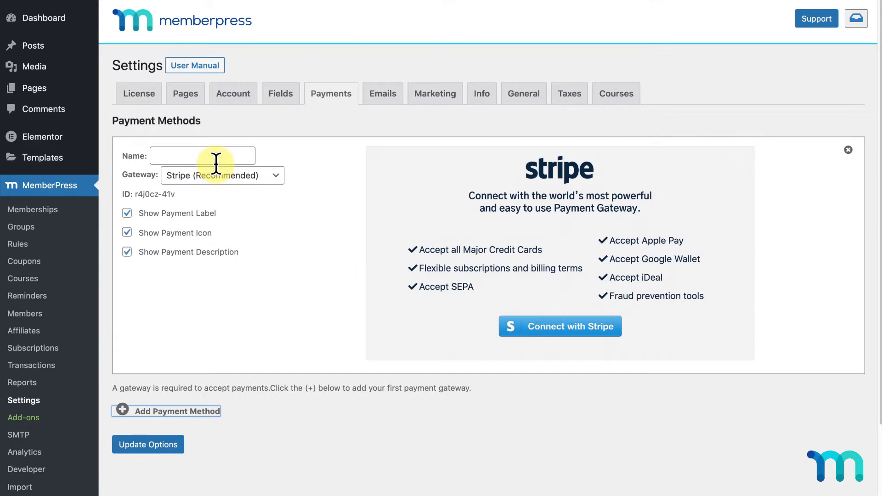
pyautogui.click(274, 180)
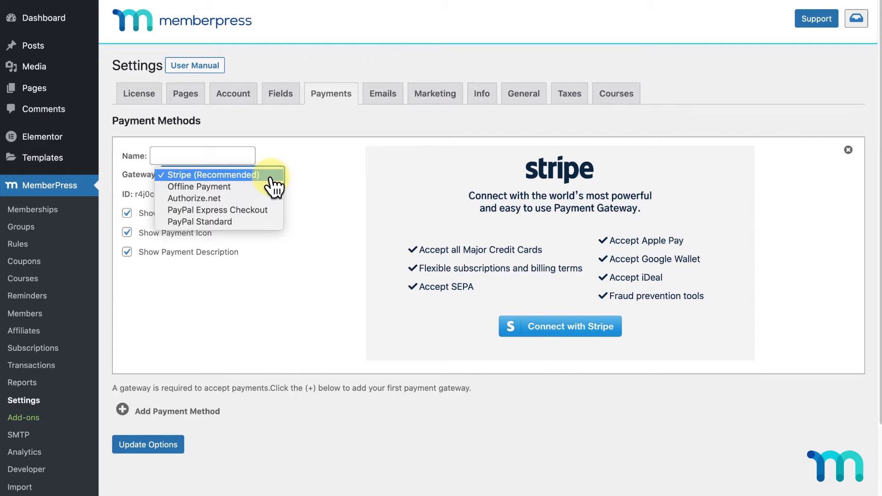
pyautogui.click(273, 179)
pyautogui.click(241, 157)
pyautogui.write('Pay with Cred')
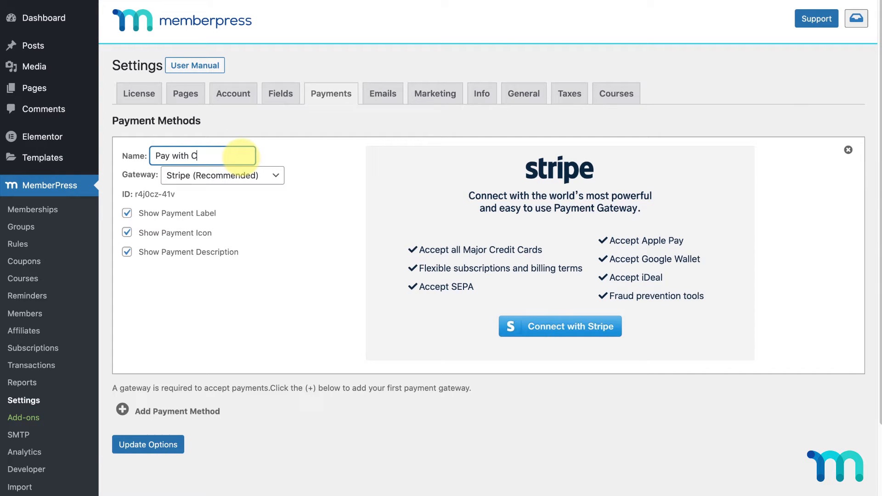
pyautogui.write('it Card')
pyautogui.click(516, 335)
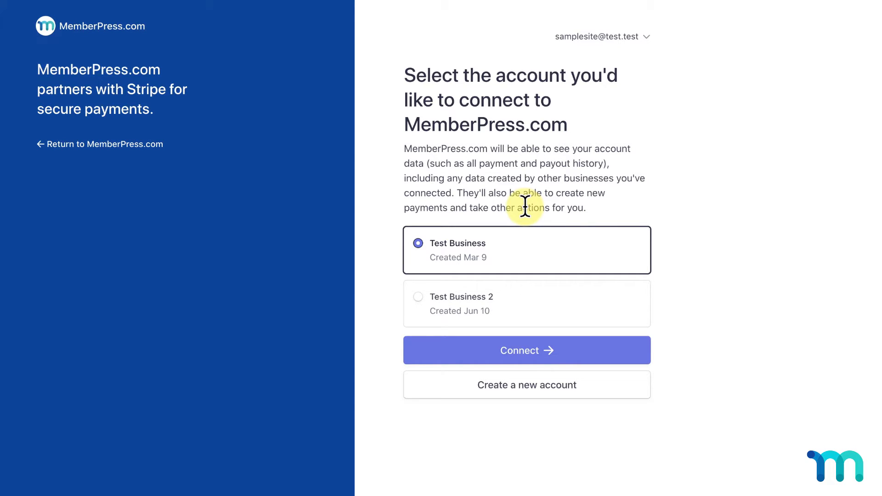
# - Link the Test Business Stripe account to MemberPress
pyautogui.click(556, 264)
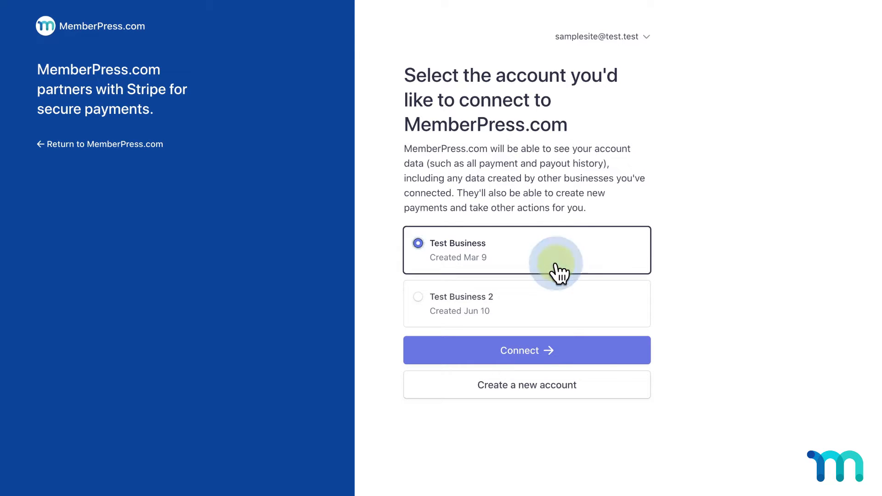
pyautogui.click(581, 351)
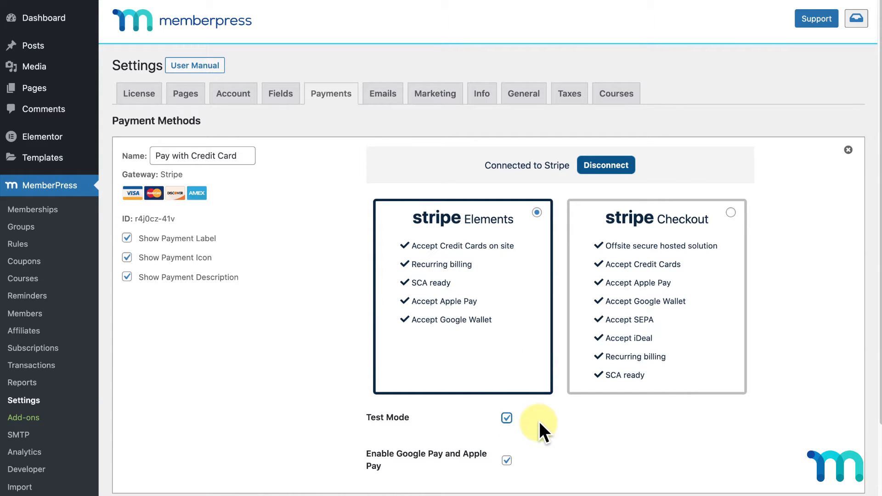
# - Add a second payment method block below Pay with Credit Card
pyautogui.scroll(-3, 540, 423)
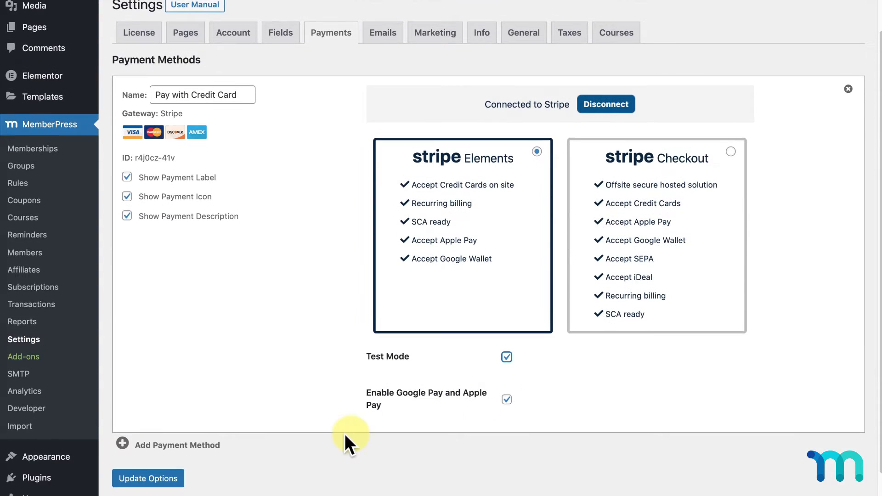
pyautogui.click(209, 446)
pyautogui.scroll(-5, 264, 381)
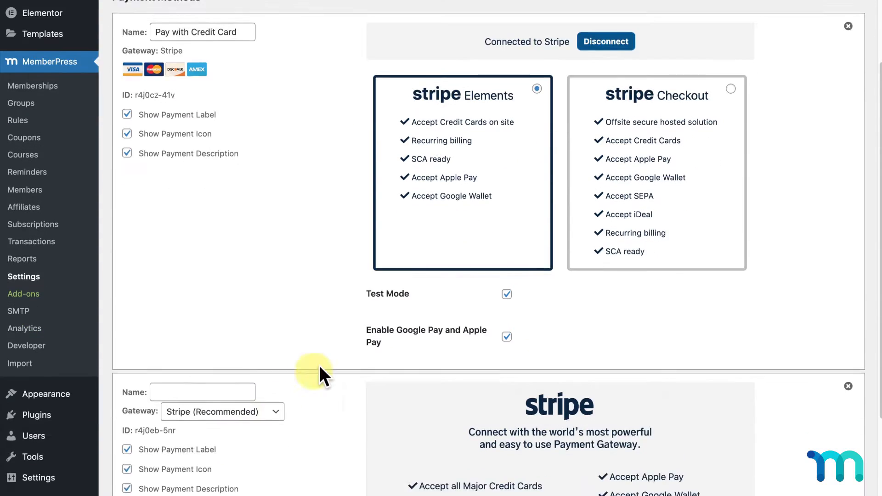
# - Make the second method an Offline Payment named 'Pay Offline' with manual completion and welcome emails
pyautogui.click(278, 307)
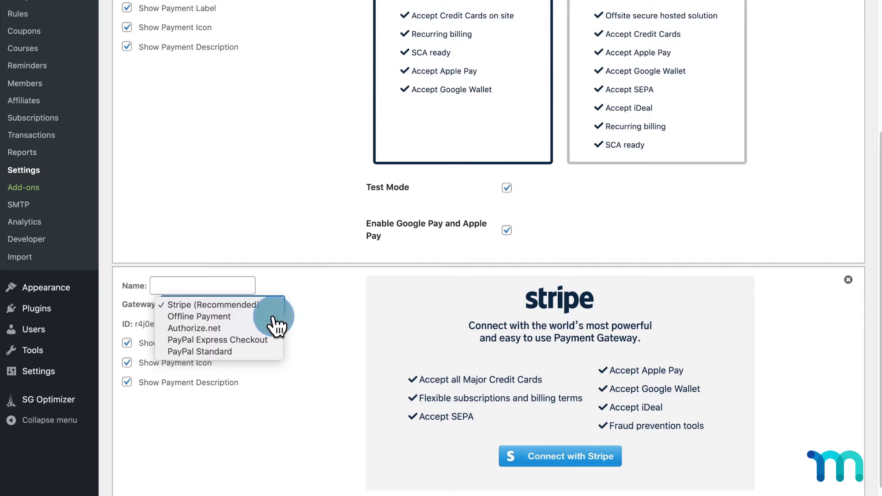
pyautogui.click(276, 317)
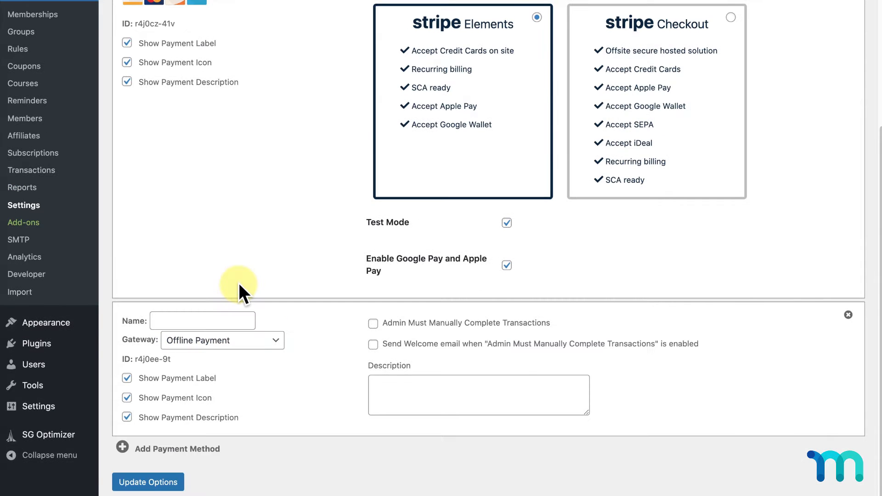
pyautogui.click(223, 316)
pyautogui.write('Pay ')
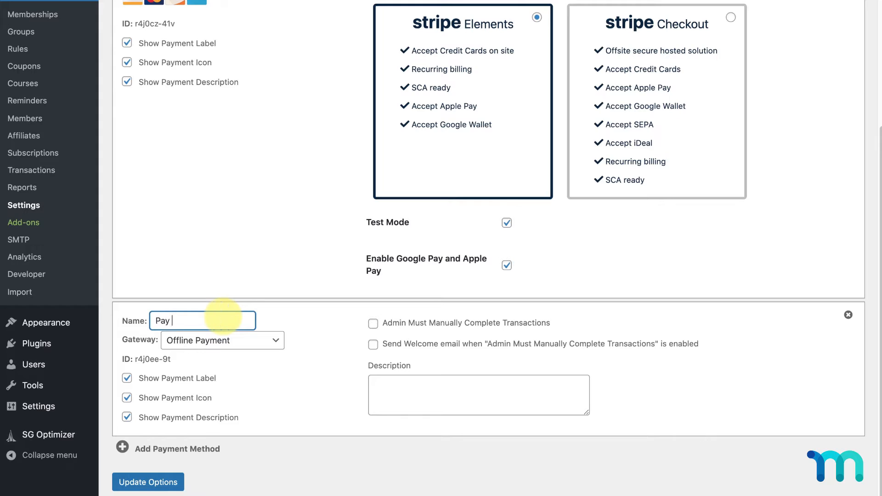
pyautogui.write('Offline')
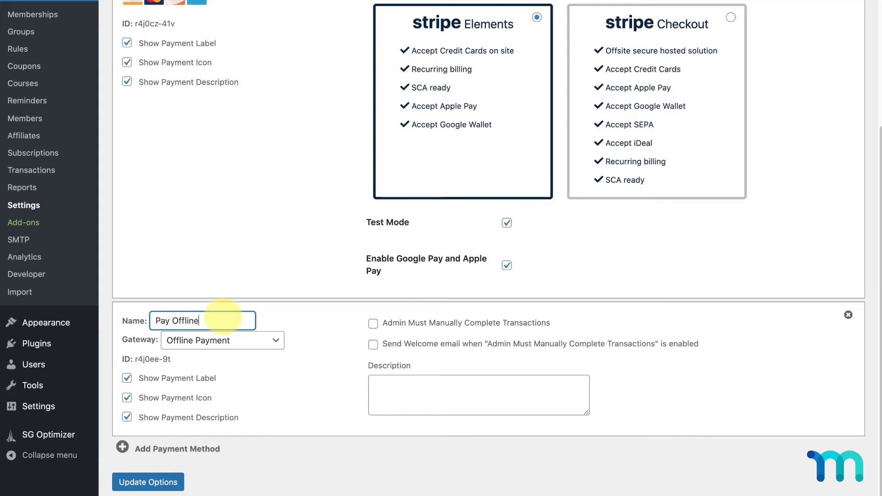
pyautogui.click(373, 323)
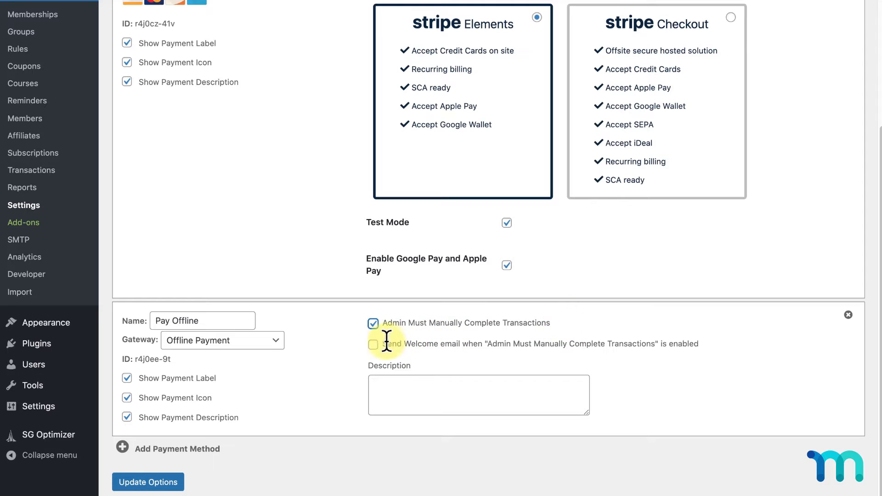
pyautogui.click(373, 347)
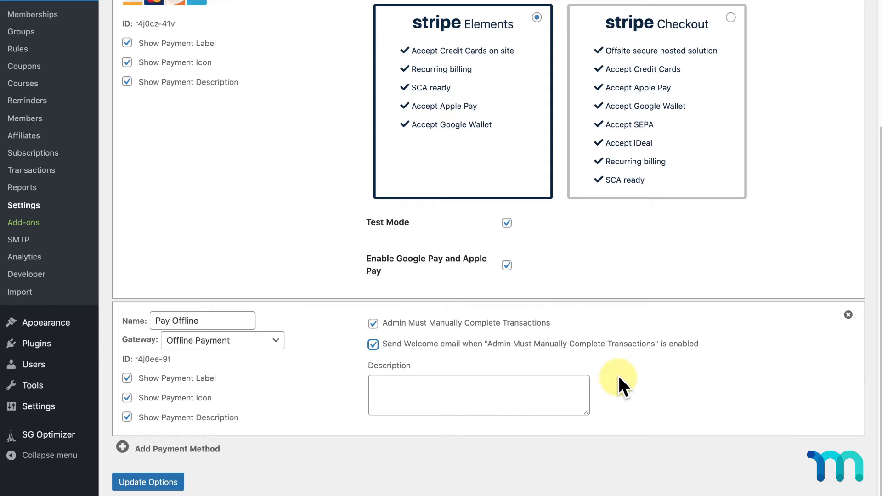
# - Write the description: send payment to 1111 Some Street, Some City, NY 11111, then 'Thank you!'
pyautogui.moveTo(588, 410); pyautogui.dragTo(588, 494)
pyautogui.click(545, 419)
pyautogui.write('To pay, please send payment to:')
pyautogui.press('Return')
pyautogui.press('Return')
pyautogui.write('1111 Some Street')
pyautogui.press('Return')
pyautogui.write('Some City, NY 11111')
pyautogui.press('Return')
pyautogui.press('Return')
pyautogui.write('Thank you!')
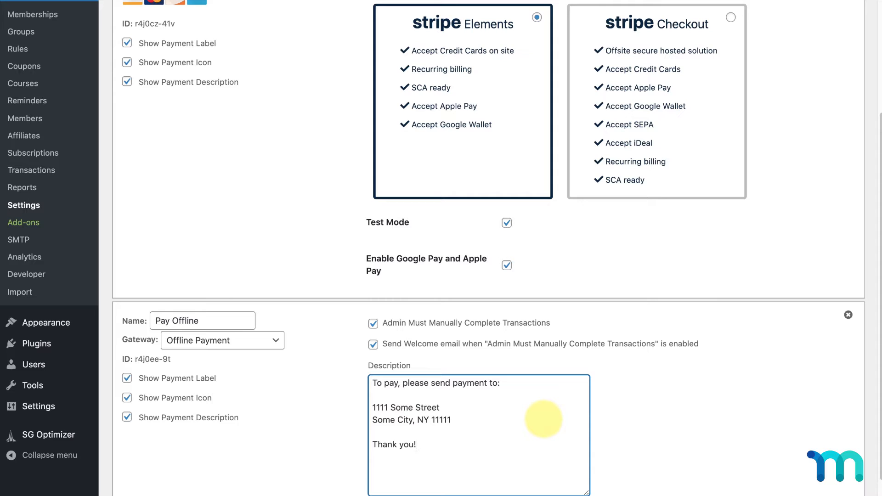
# - Save the payment method settings with Update Options
pyautogui.scroll(-2, 644, 448)
pyautogui.click(183, 461)
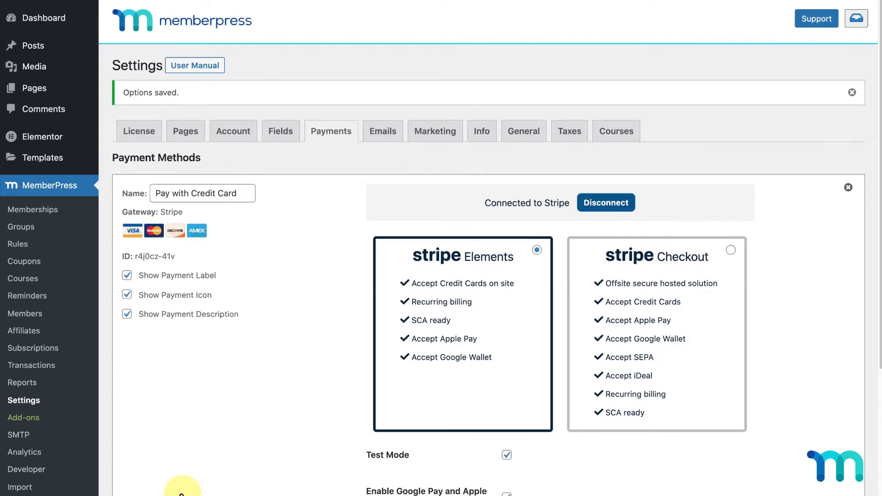
pyautogui.click(51, 212)
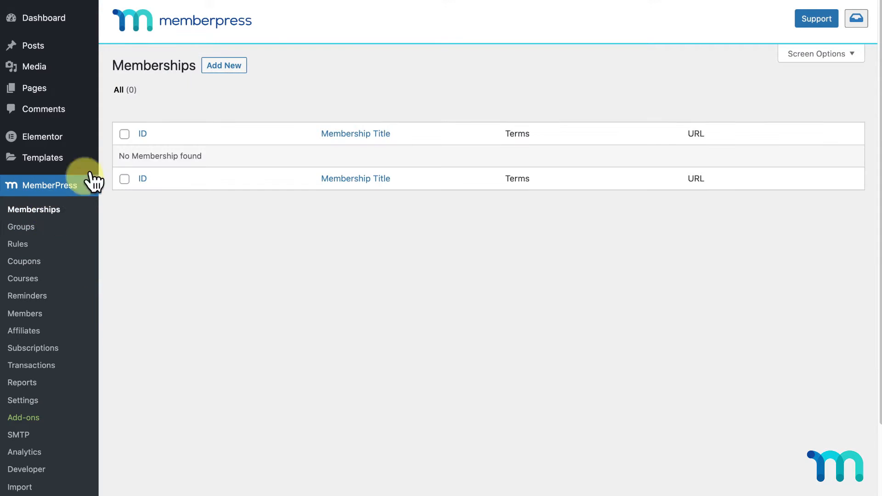
# - Create a new membership titled 'Basic' priced at $10
pyautogui.click(231, 69)
pyautogui.click(235, 87)
pyautogui.write('Basic')
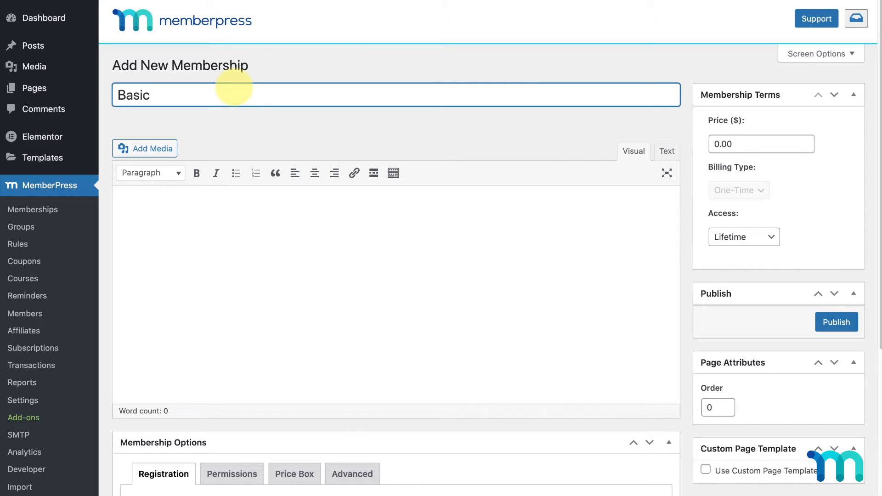
pyautogui.click(711, 144)
pyautogui.write('10')
pyautogui.click(838, 144)
# - Make Basic recurring monthly with a 7-day trial period, and publish it
pyautogui.click(764, 188)
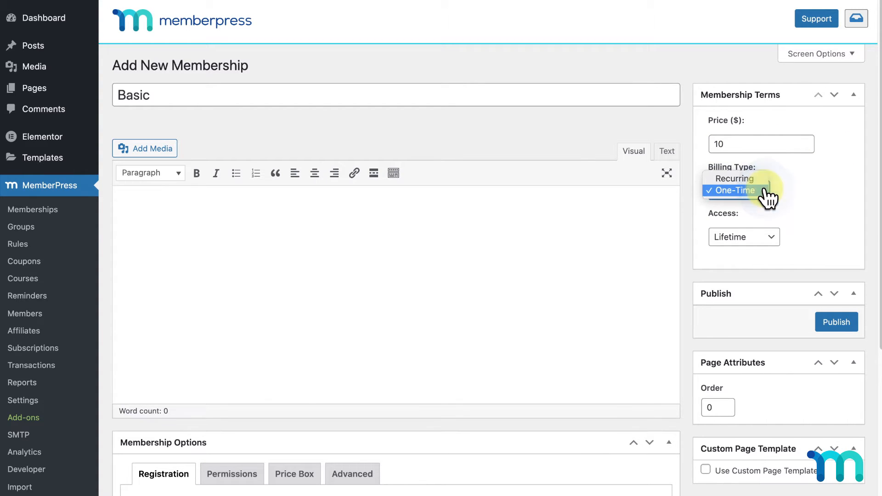
pyautogui.click(763, 180)
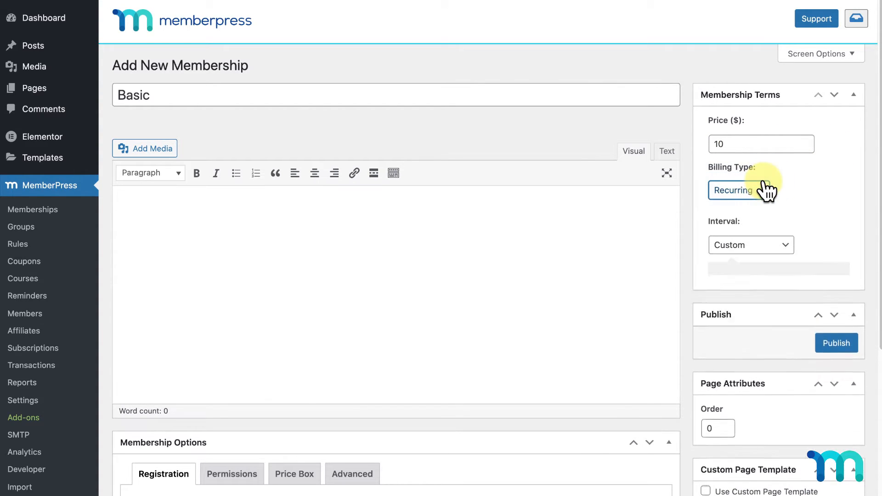
pyautogui.click(782, 232)
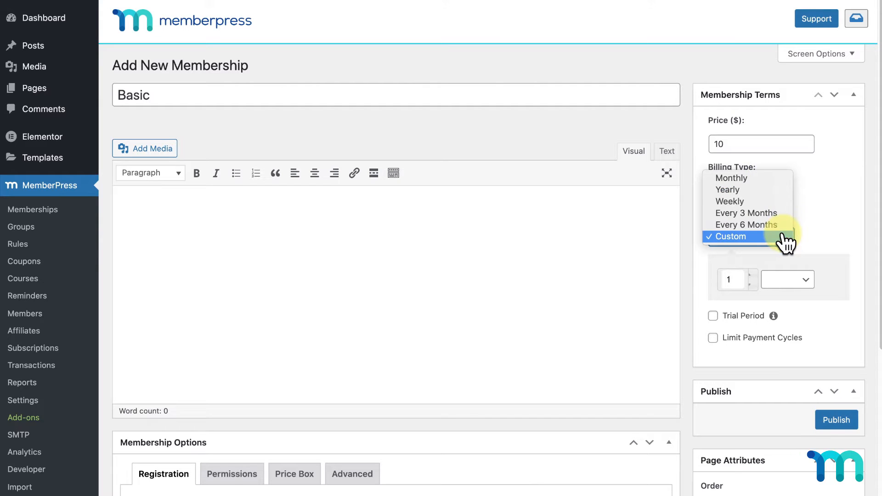
pyautogui.click(766, 179)
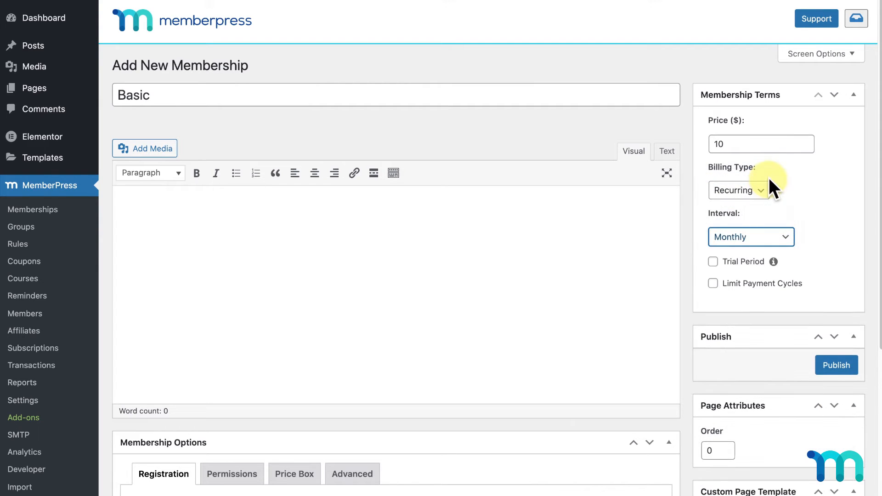
pyautogui.click(714, 263)
pyautogui.doubleClick(751, 317)
pyautogui.write('2')
pyautogui.click(751, 317)
pyautogui.click(751, 317)
pyautogui.click(751, 317)
pyautogui.click(751, 317)
pyautogui.click(751, 317)
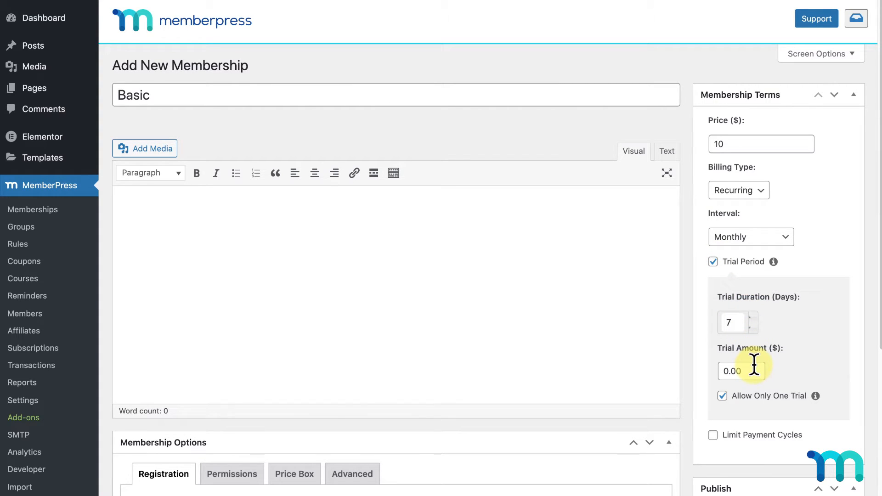
pyautogui.scroll(-3, 835, 352)
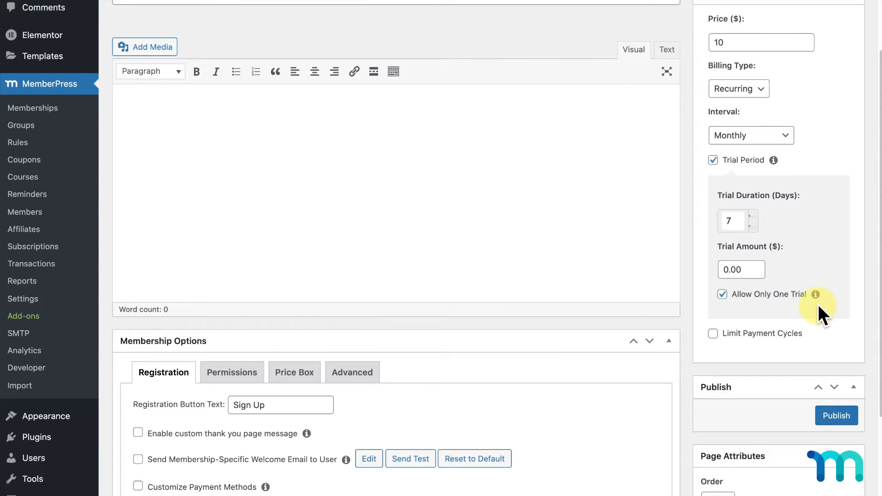
pyautogui.click(844, 416)
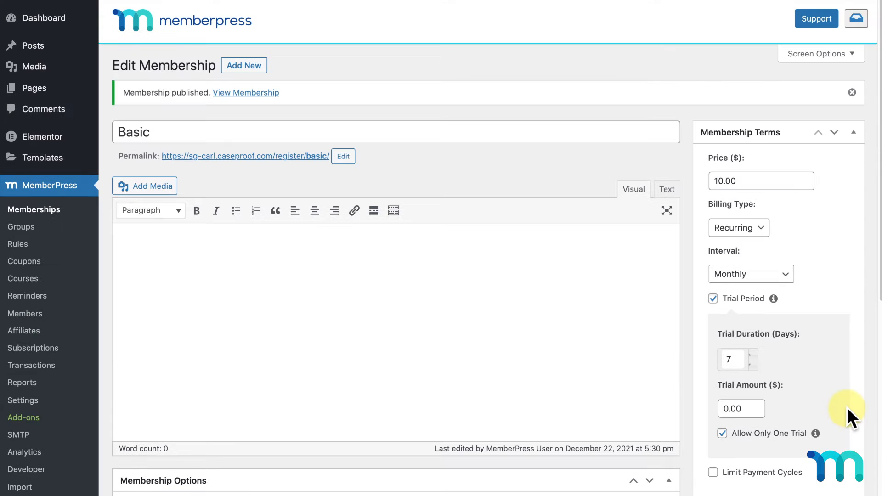
# - Start a new membership titled 'Pro' with a price of $20
pyautogui.click(252, 67)
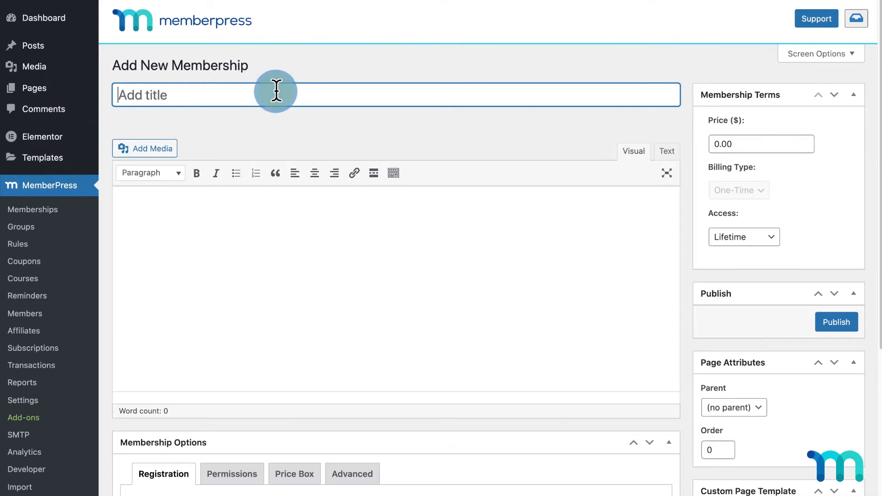
pyautogui.write('Pro')
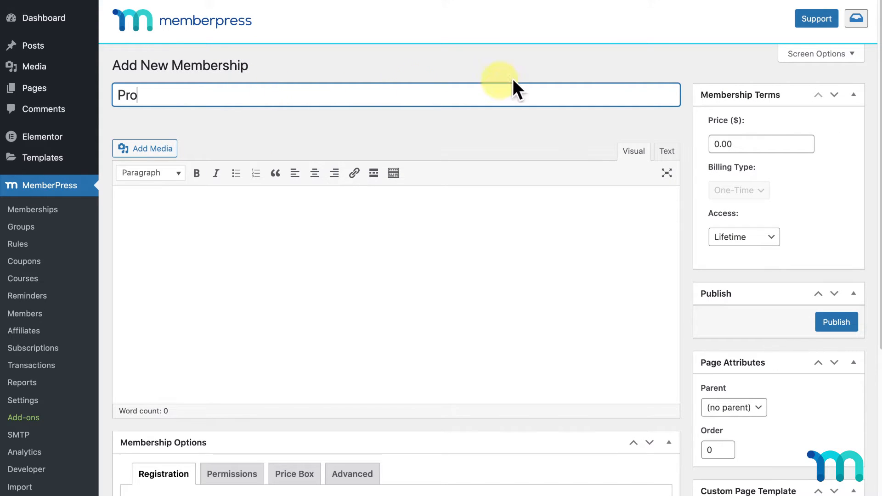
pyautogui.moveTo(750, 143); pyautogui.dragTo(703, 144)
pyautogui.write('20')
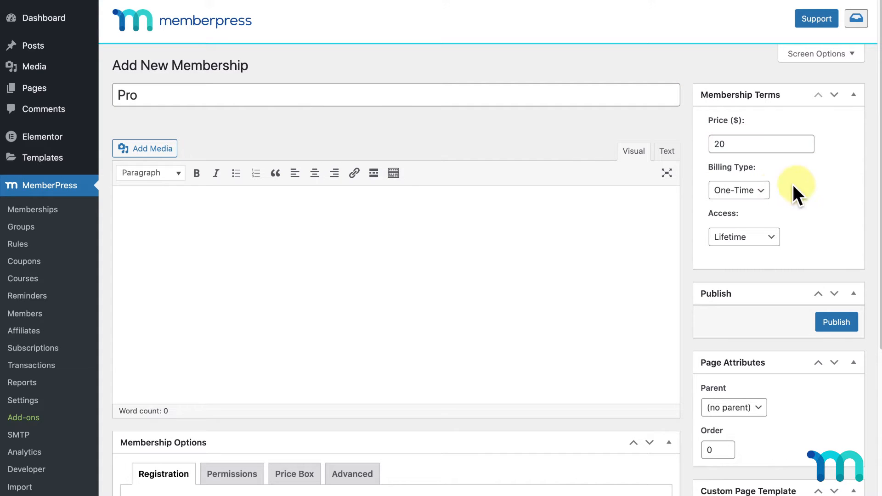
# - Set Pro to recurring monthly billing with a 7-day trial, and publish it
pyautogui.click(756, 191)
pyautogui.click(753, 179)
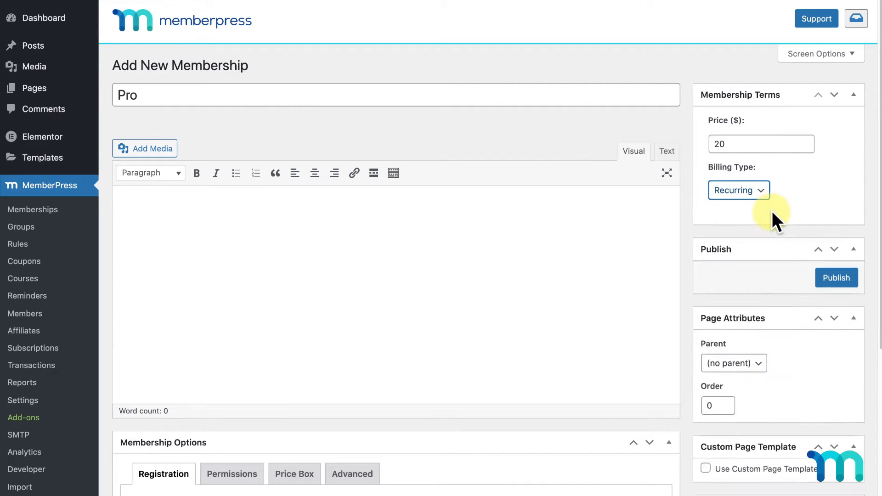
pyautogui.click(774, 234)
pyautogui.click(761, 180)
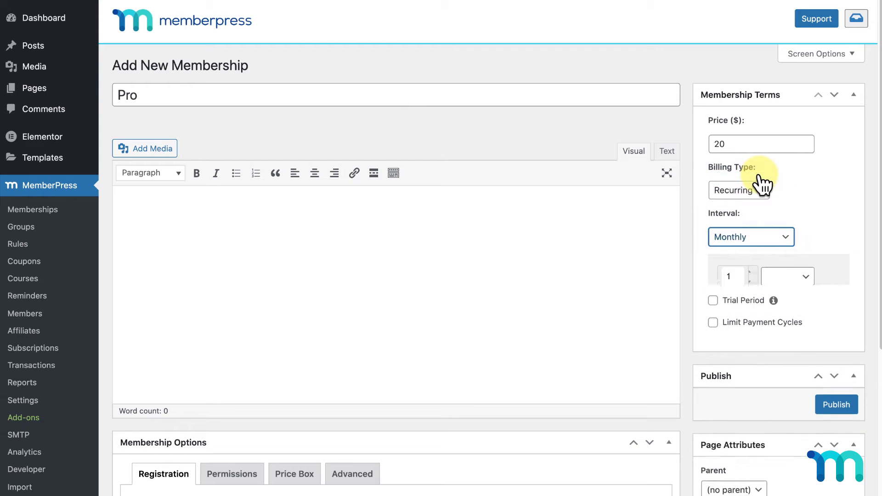
pyautogui.click(714, 262)
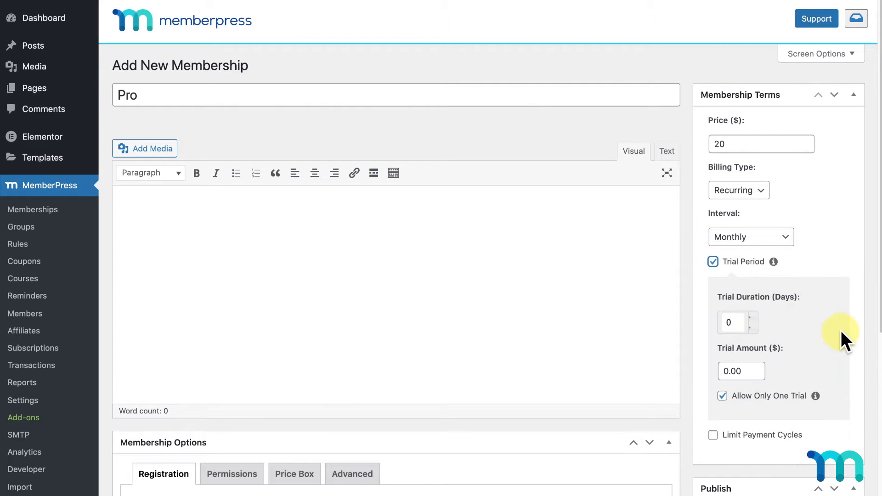
pyautogui.scroll(-3, 843, 337)
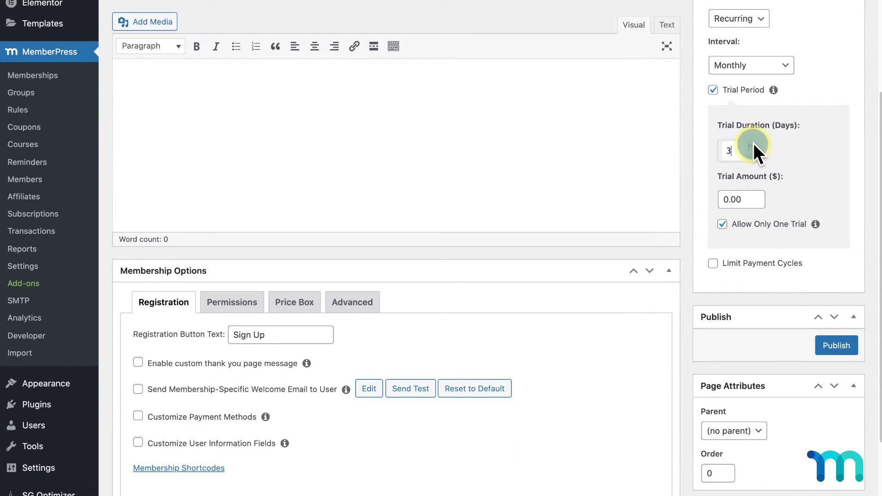
pyautogui.doubleClick(754, 144)
pyautogui.write('7')
pyautogui.click(837, 345)
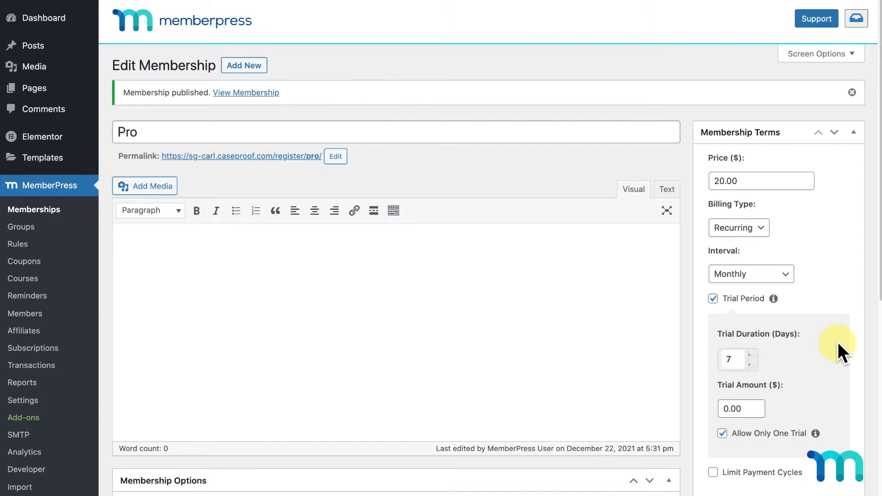
pyautogui.click(37, 89)
# - Open the Videos page from page 2 of Pages to review its video links, then return
pyautogui.click(835, 65)
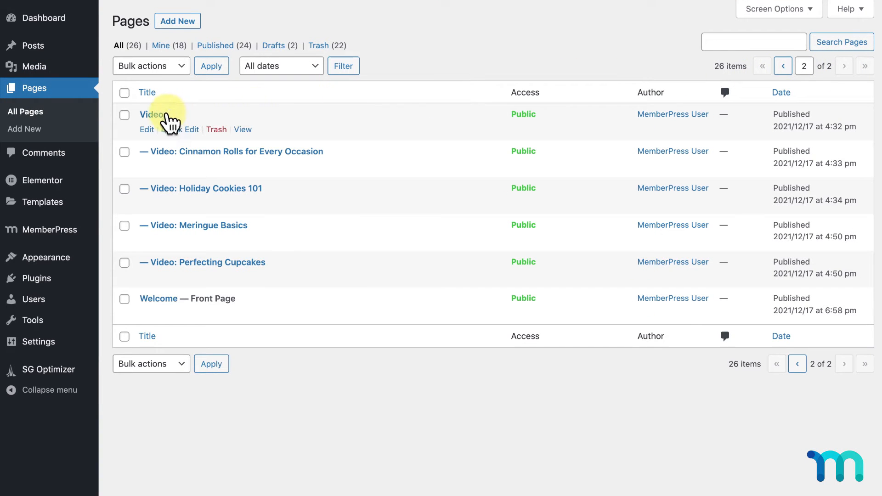
pyautogui.click(164, 115)
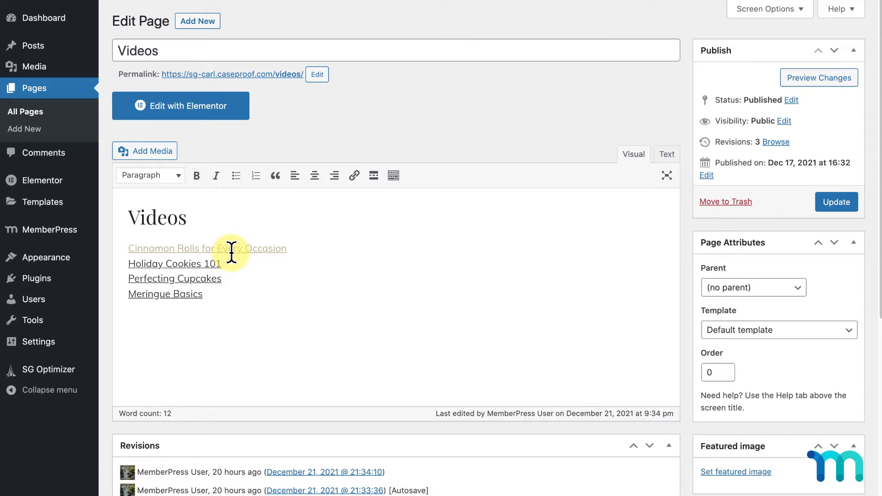
pyautogui.click(36, 90)
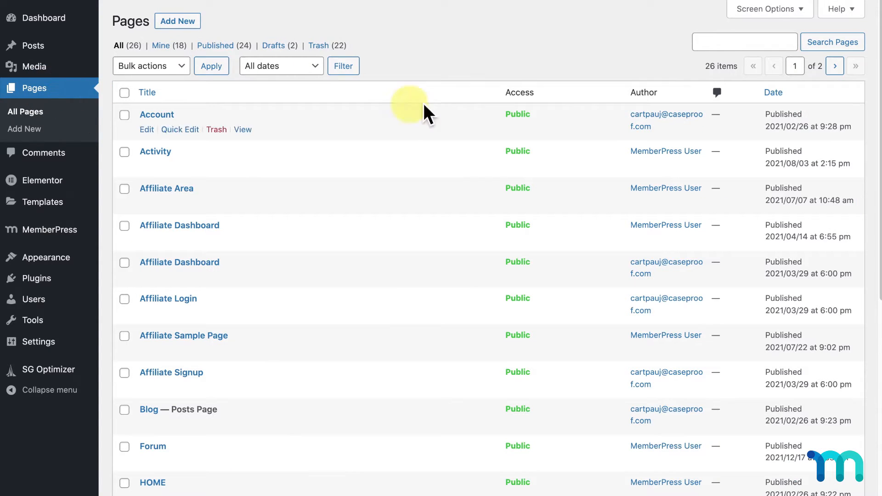
# - Open the Cinnamon Rolls for Every Occasion video page to confirm it sits under Videos
pyautogui.click(836, 67)
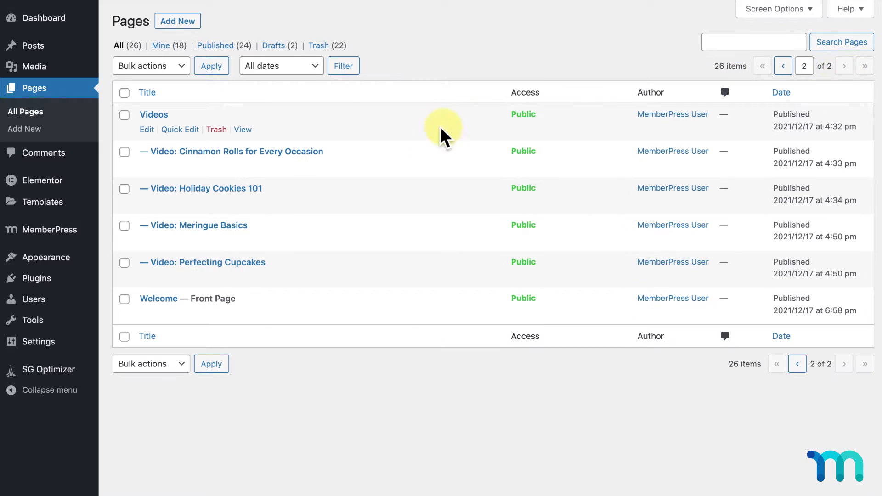
pyautogui.click(316, 152)
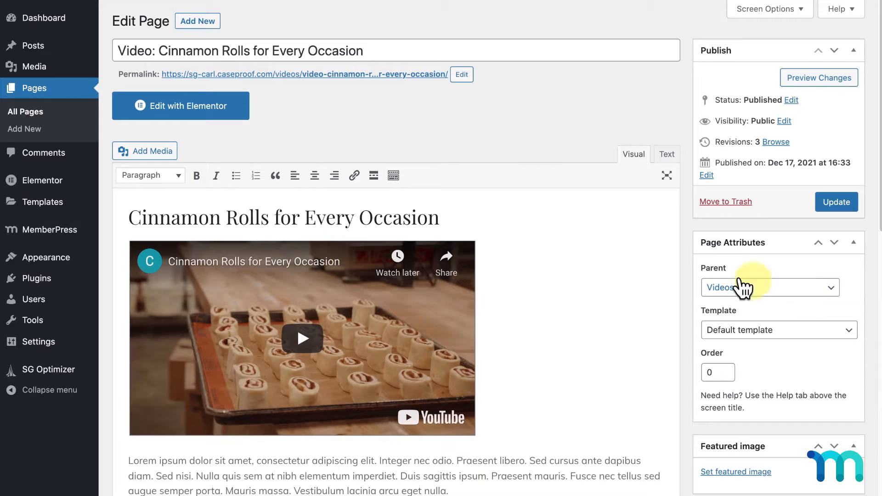
pyautogui.click(42, 87)
# - Open the Recipes page from page 1 of Pages in the Elementor editor
pyautogui.click(835, 65)
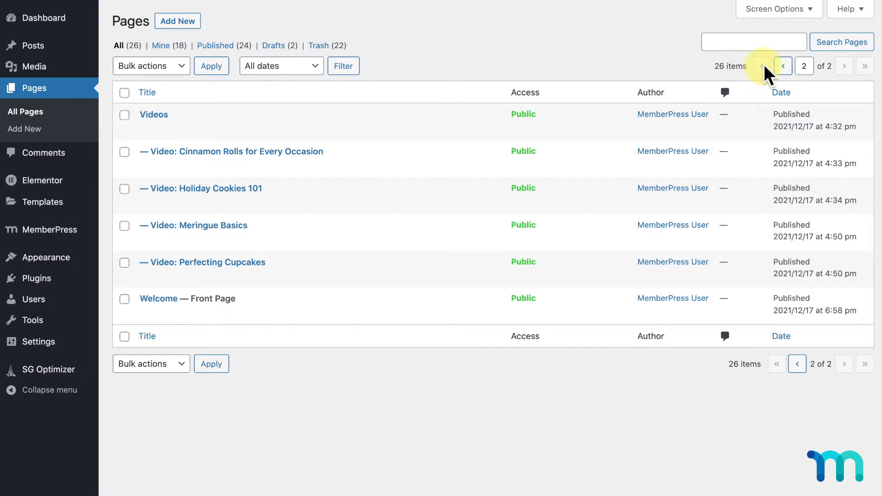
pyautogui.click(782, 69)
pyautogui.scroll(-9, 448, 206)
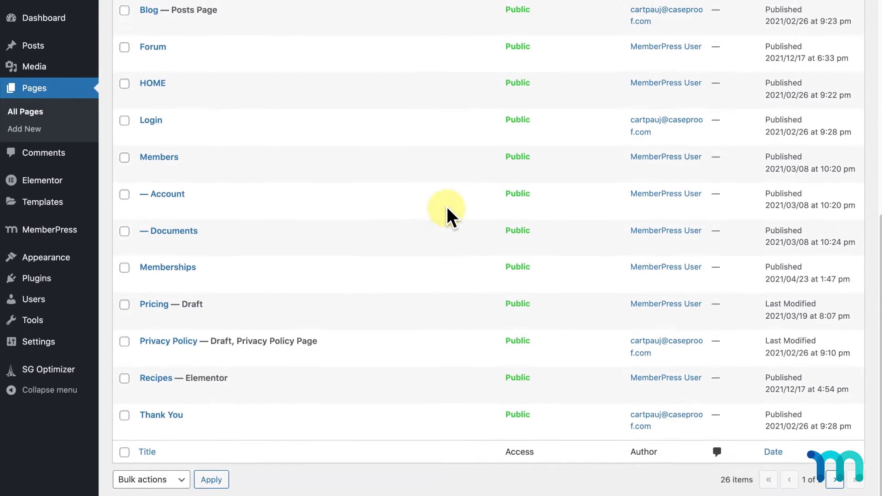
pyautogui.click(155, 381)
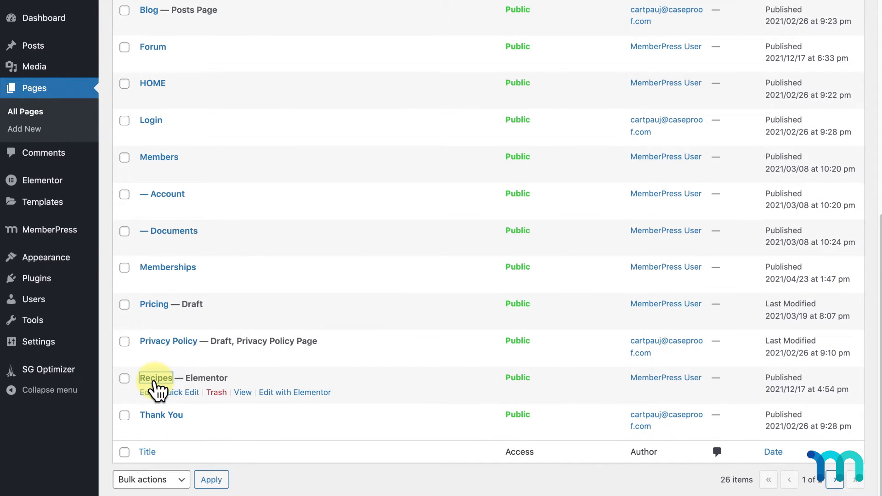
pyautogui.click(442, 230)
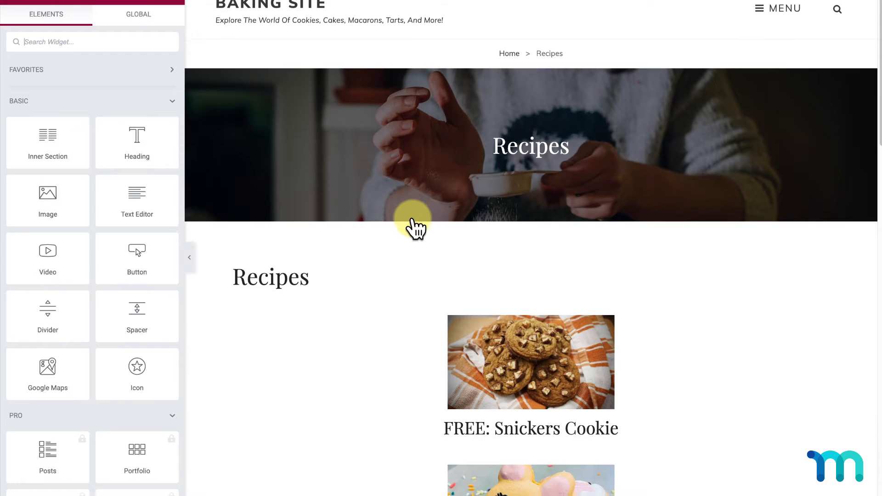
# - Browse the Recipes page's free and paid recipe listings, then exit Elementor to the dashboard
pyautogui.scroll(-10, 412, 220)
pyautogui.scroll(-10, 413, 221)
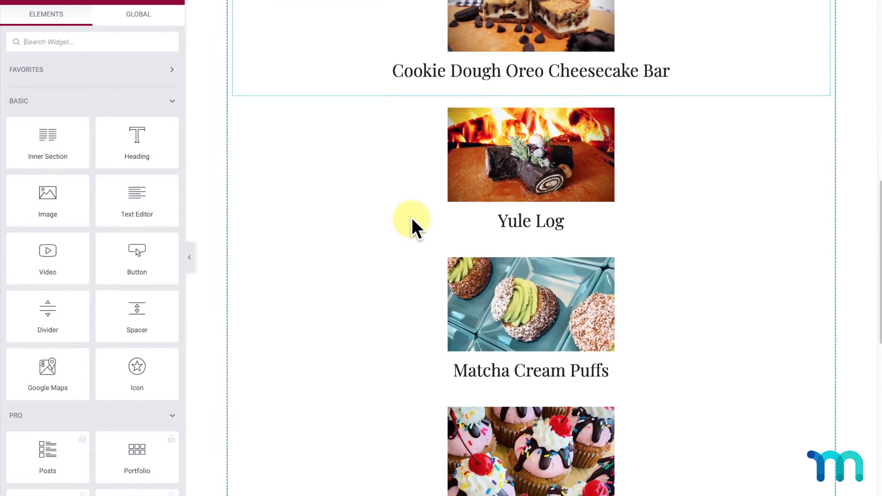
pyautogui.scroll(6, 412, 221)
pyautogui.scroll(10, 412, 217)
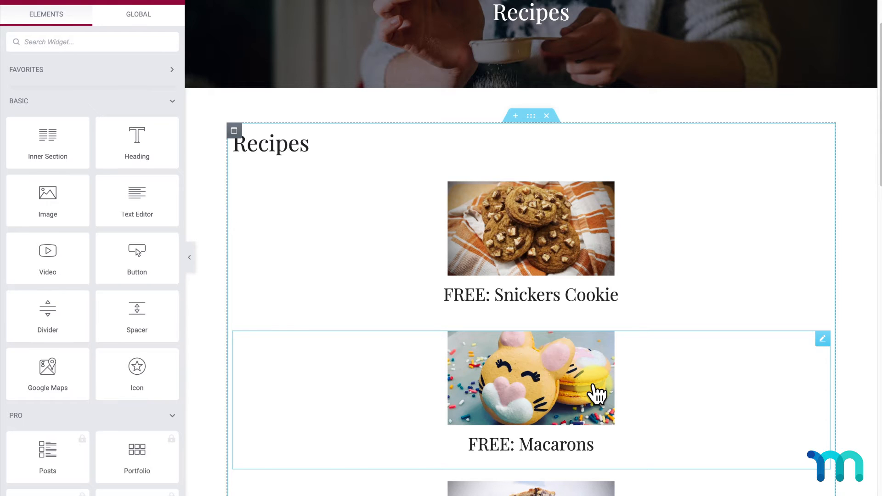
pyautogui.scroll(-10, 598, 393)
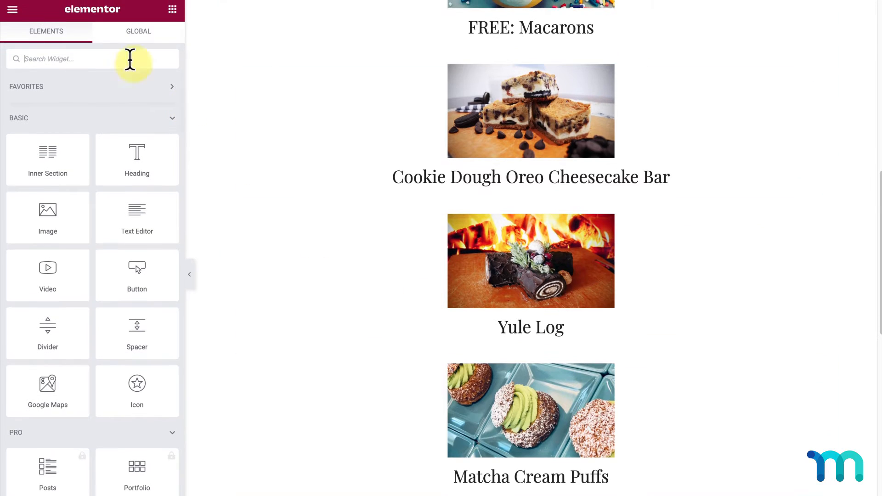
pyautogui.click(14, 12)
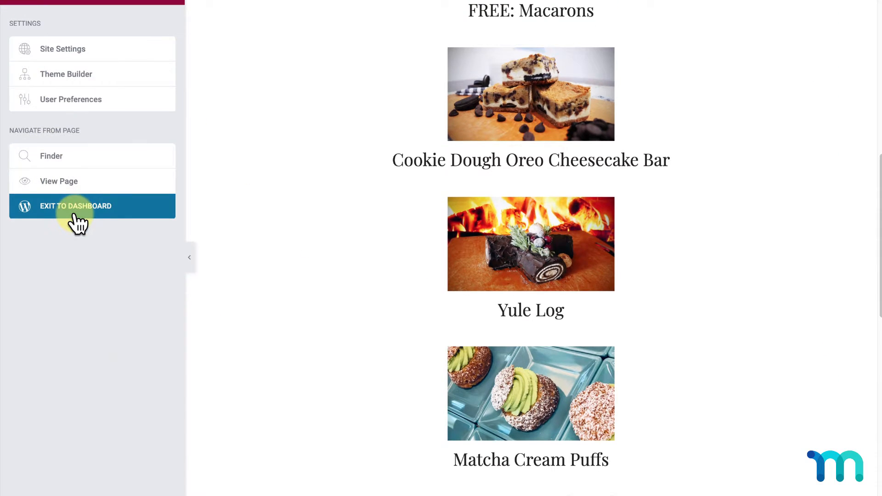
pyautogui.click(75, 223)
# - Open the Cookie Dough Oreo Cheesecake Bar post from Posts to check its paid-recipe tag
pyautogui.click(40, 52)
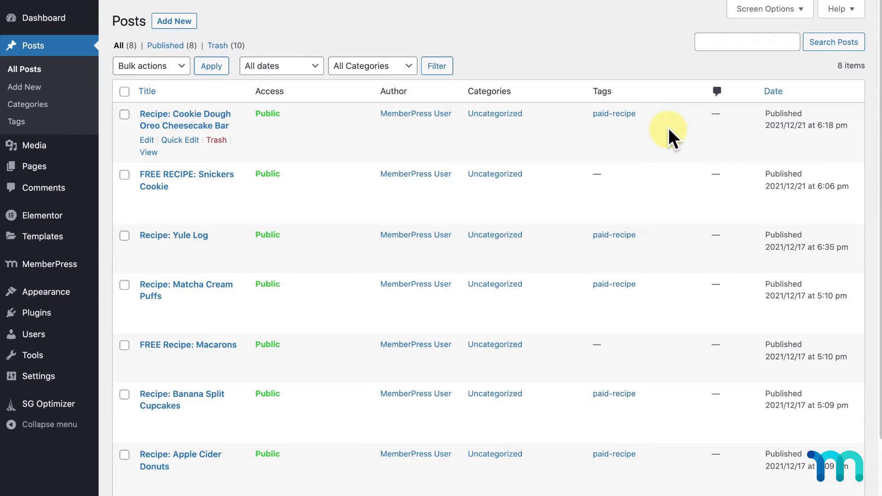
pyautogui.click(786, 10)
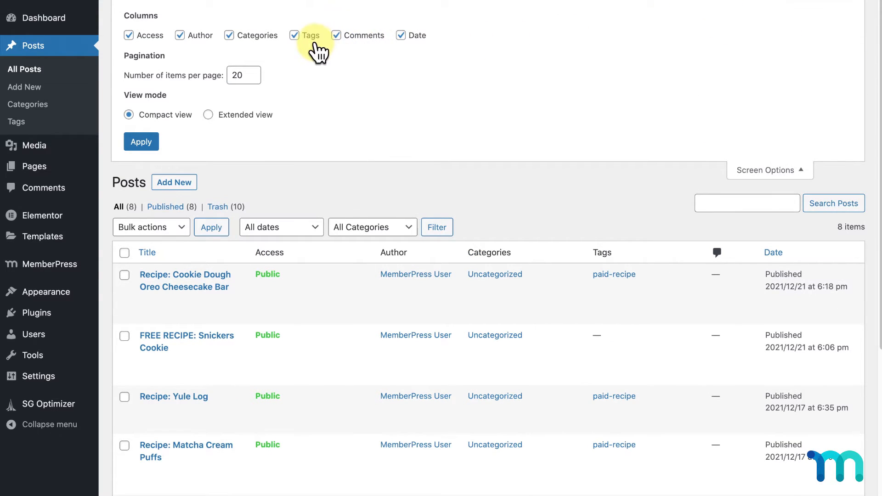
pyautogui.click(803, 169)
pyautogui.click(193, 128)
pyautogui.scroll(-3, 769, 274)
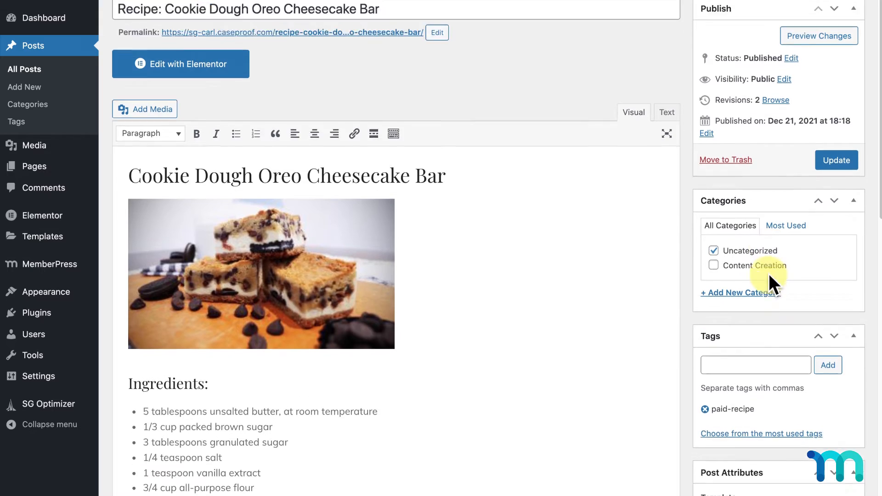
pyautogui.scroll(-1, 769, 275)
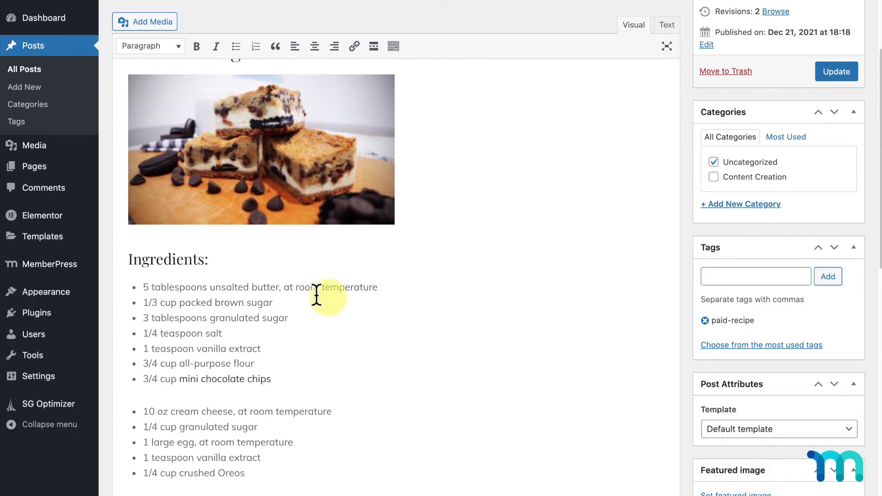
# - View the MemberPress Courses list of three pro-course courses, then open the Rules list
pyautogui.moveTo(60, 267)
pyautogui.click(120, 290)
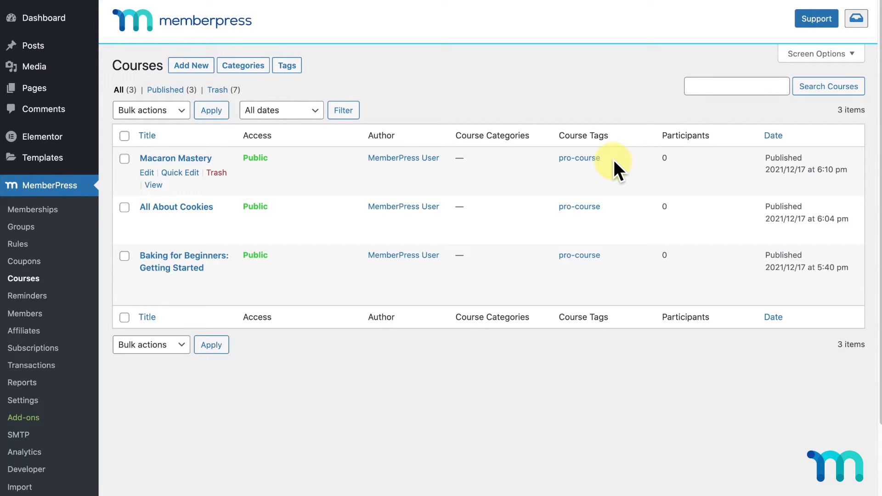
pyautogui.click(23, 244)
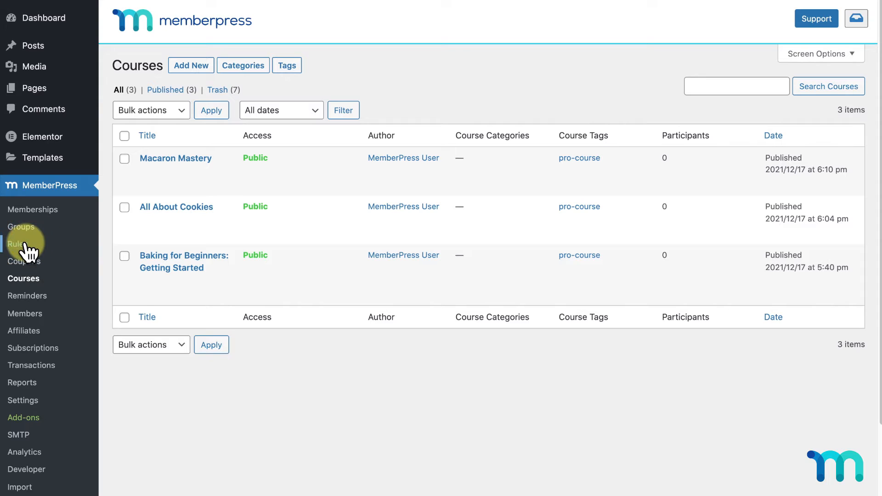
# - Start a new rule protecting All Content Tagged paid-recipe
pyautogui.click(181, 66)
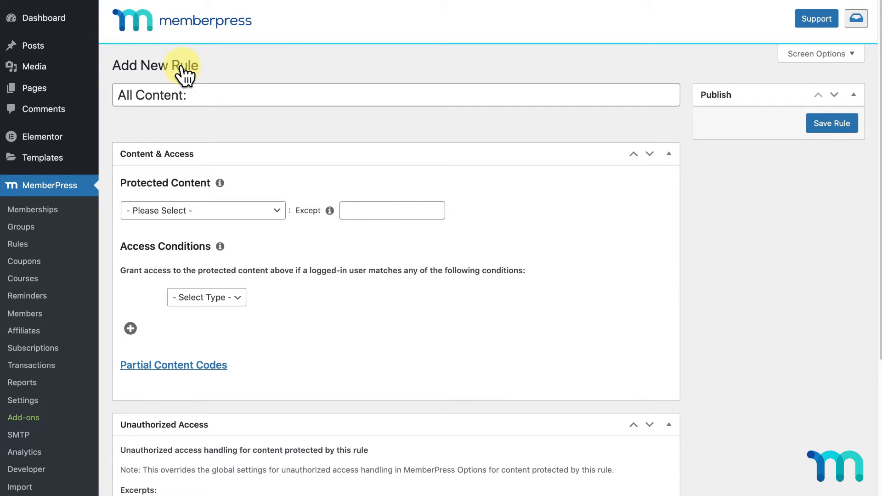
pyautogui.click(277, 210)
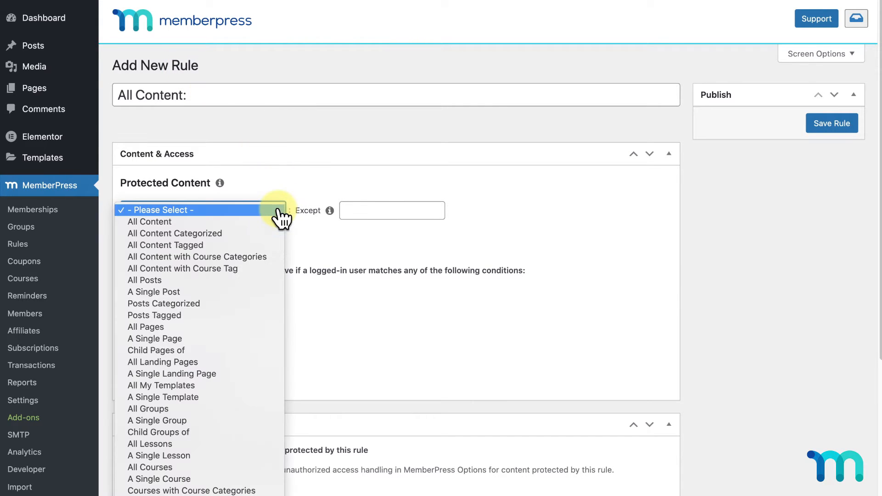
pyautogui.click(258, 246)
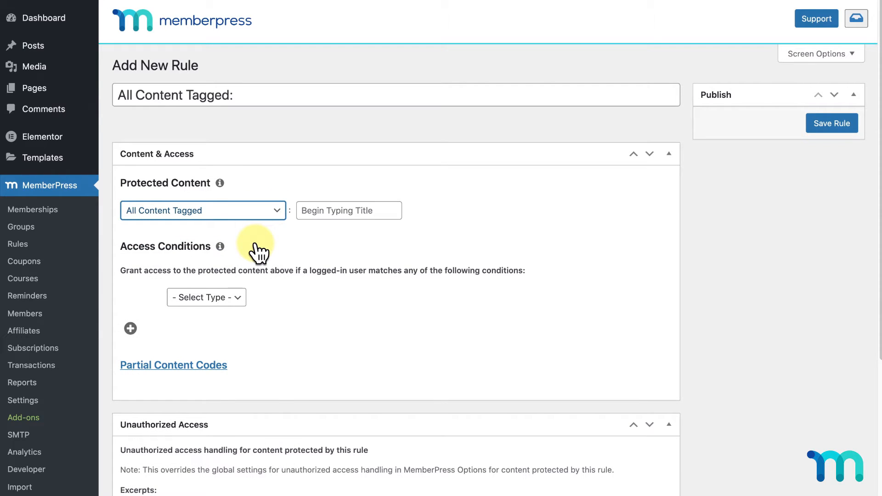
pyautogui.click(346, 213)
pyautogui.write('paid-recipe')
pyautogui.click(357, 228)
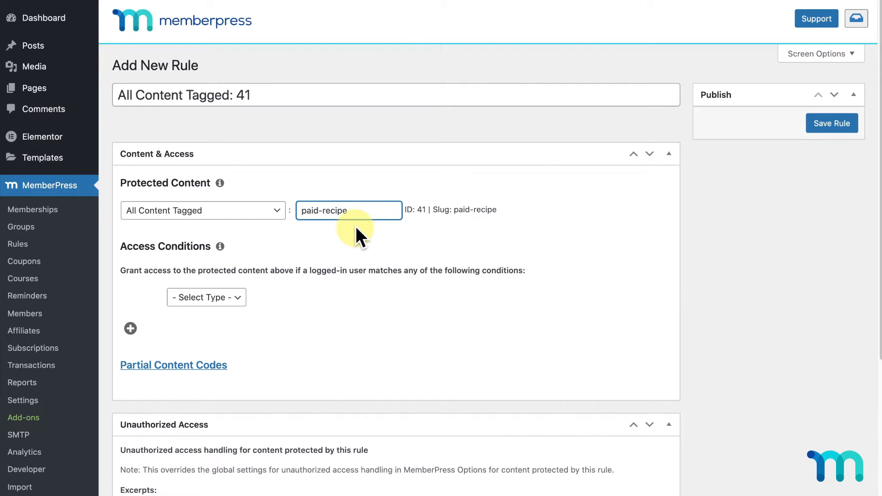
# - Grant access to Basic or Pro memberships and save the rule
pyautogui.click(246, 305)
pyautogui.click(241, 310)
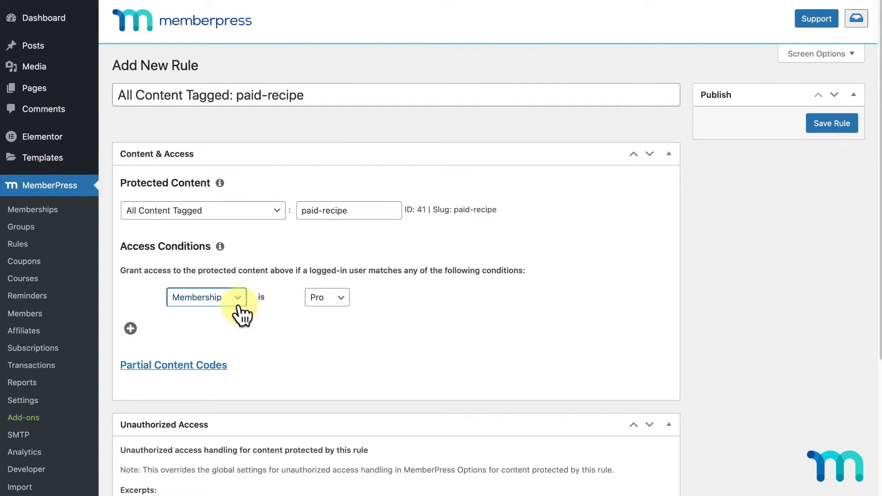
pyautogui.click(326, 300)
pyautogui.click(329, 308)
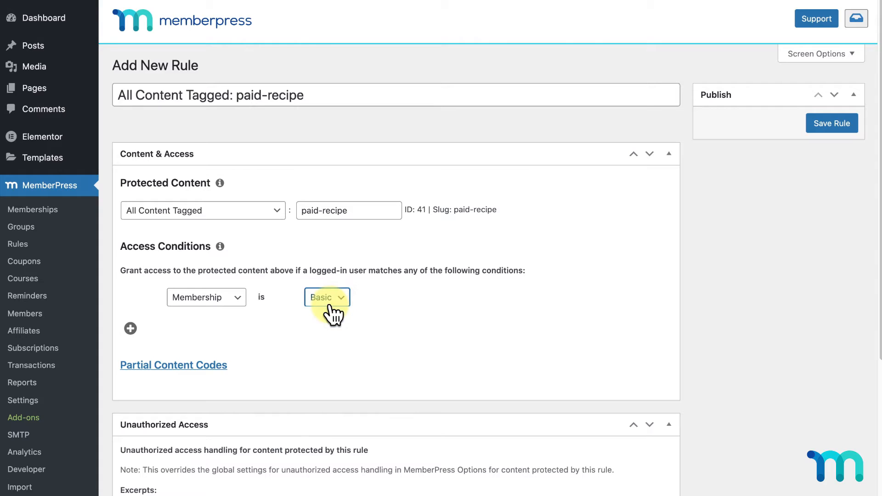
pyautogui.click(130, 328)
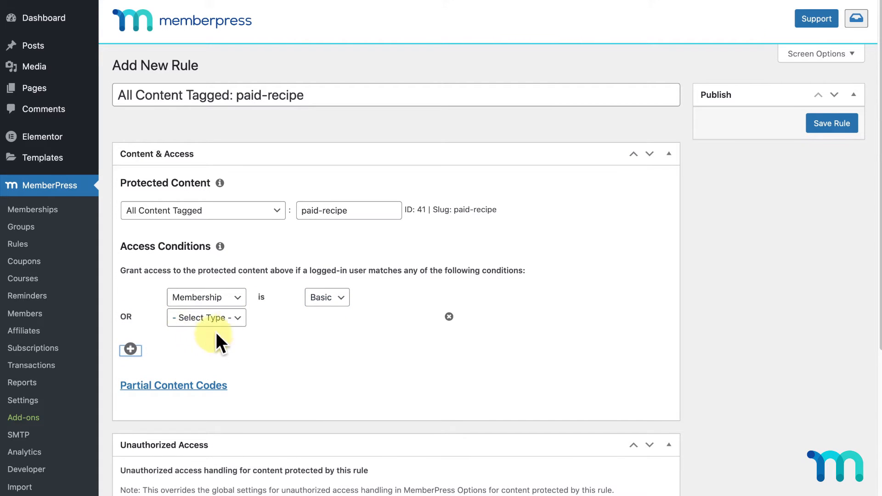
pyautogui.click(231, 320)
pyautogui.click(232, 331)
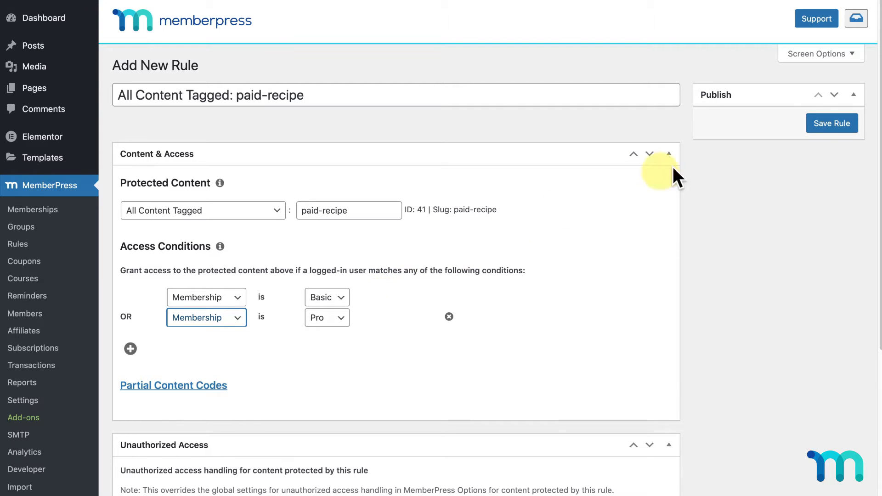
pyautogui.click(823, 123)
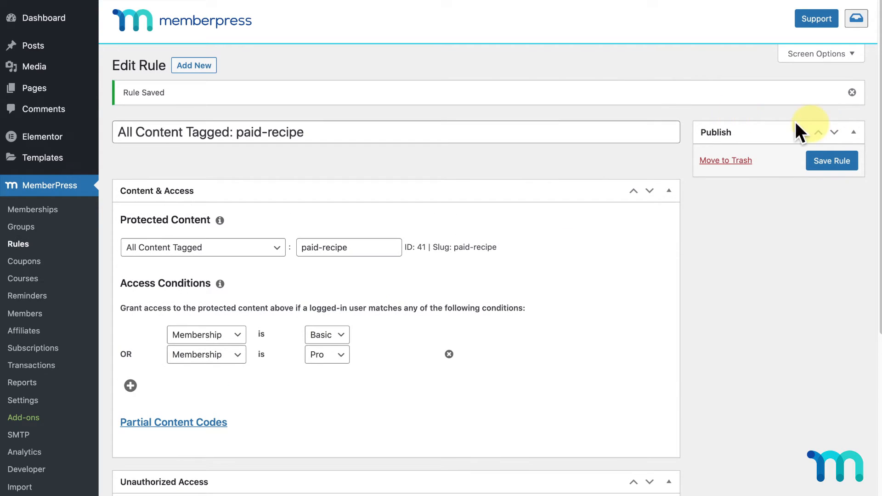
# - Start a new rule protecting the Child Pages of the Videos page
pyautogui.click(194, 65)
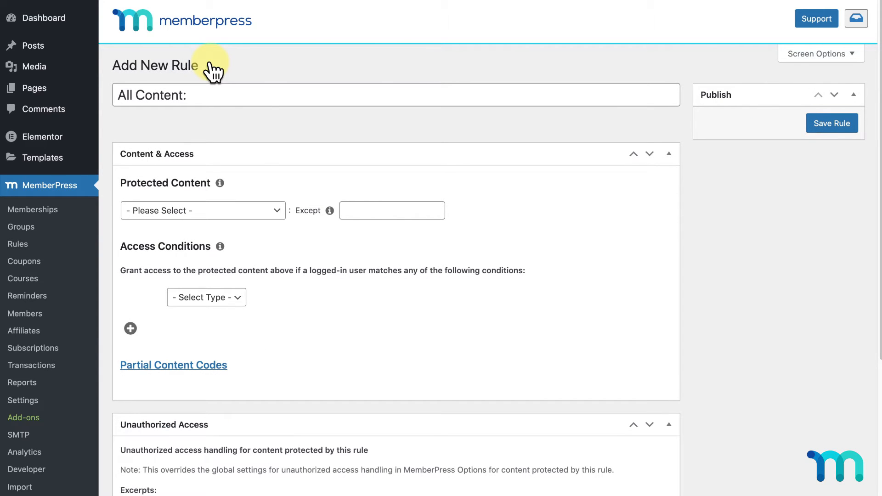
pyautogui.click(271, 211)
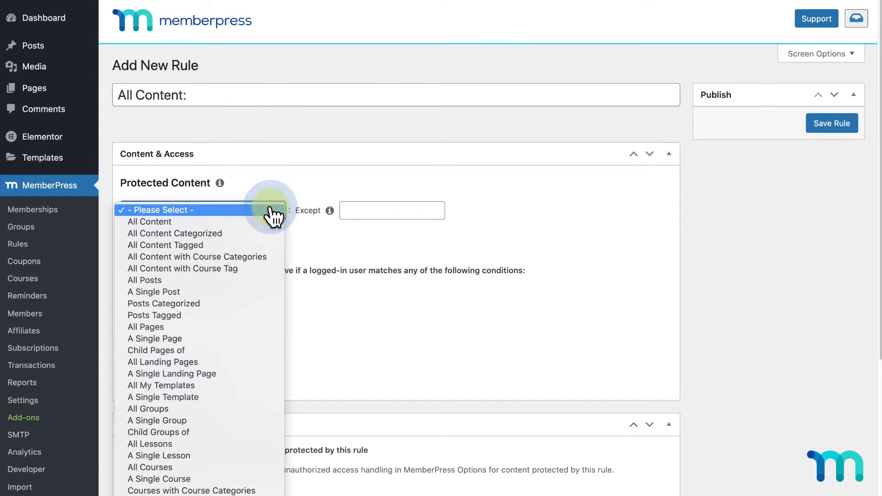
pyautogui.click(239, 350)
pyautogui.click(360, 211)
pyautogui.write('vidoe')
pyautogui.press('BackSpace')
pyautogui.press('BackSpace')
pyautogui.write('eos')
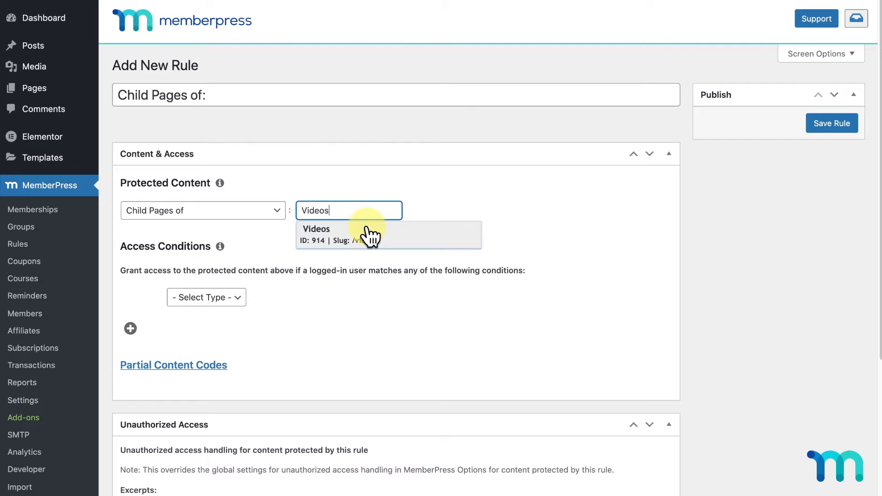
pyautogui.click(369, 232)
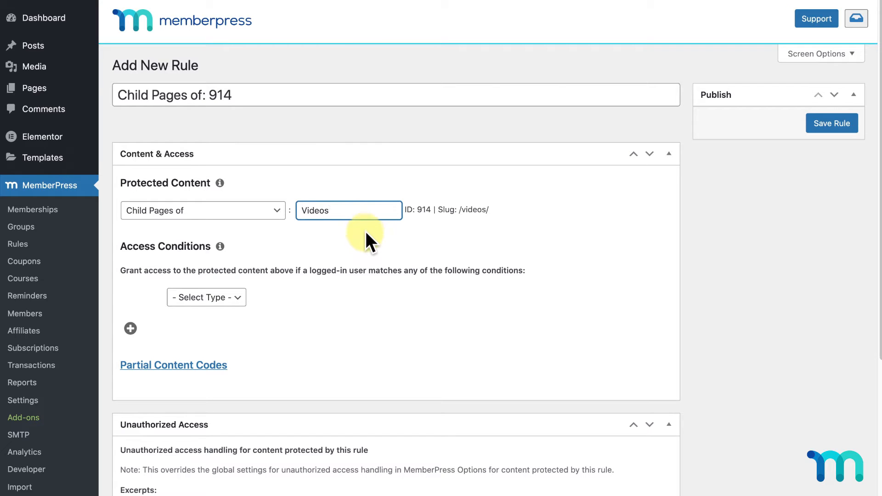
# - Require Basic or Pro membership for access and save the rule
pyautogui.click(244, 304)
pyautogui.click(234, 310)
pyautogui.click(321, 300)
pyautogui.click(324, 313)
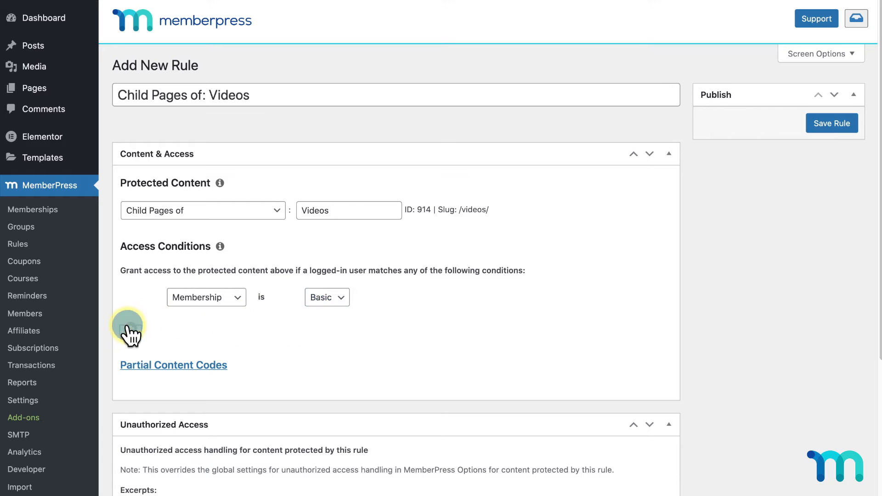
pyautogui.click(131, 330)
pyautogui.click(198, 319)
pyautogui.click(211, 332)
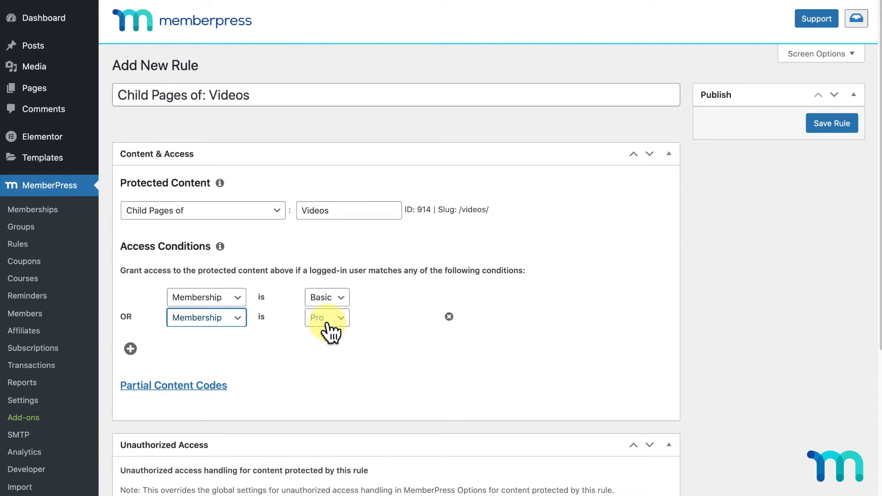
pyautogui.click(819, 127)
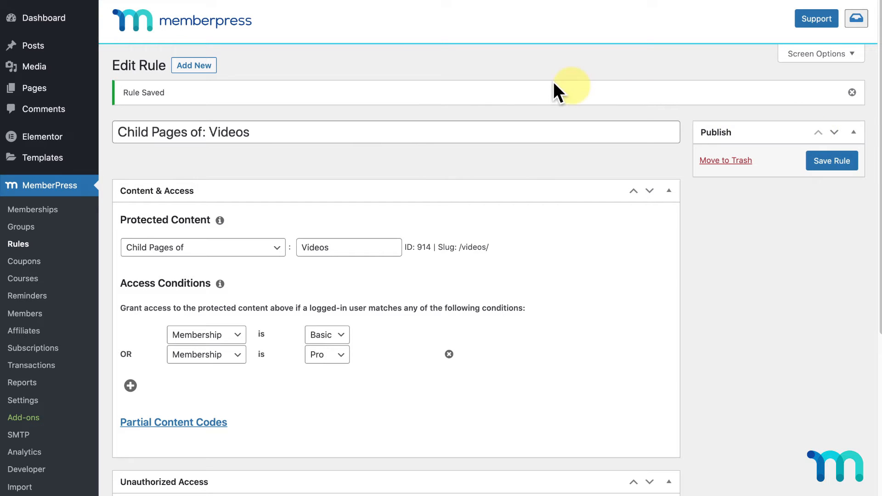
pyautogui.click(200, 68)
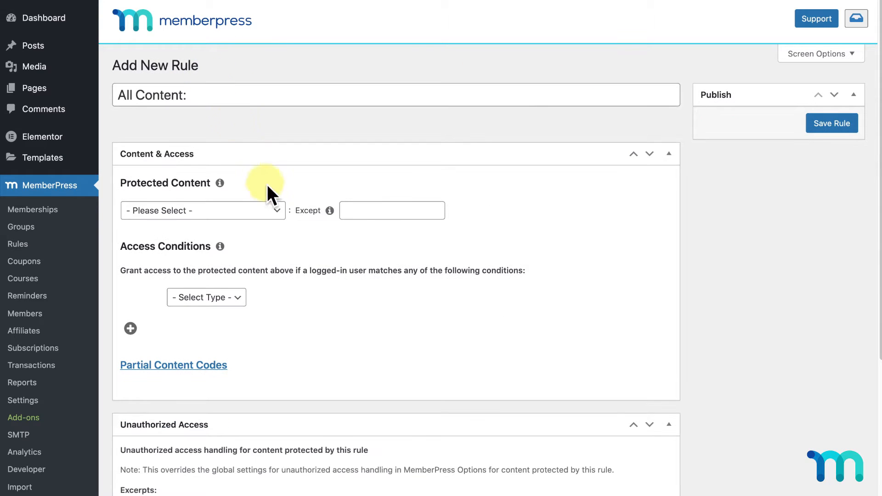
# - Set a new rule to protect Courses with Course Tag pro-course
pyautogui.click(278, 214)
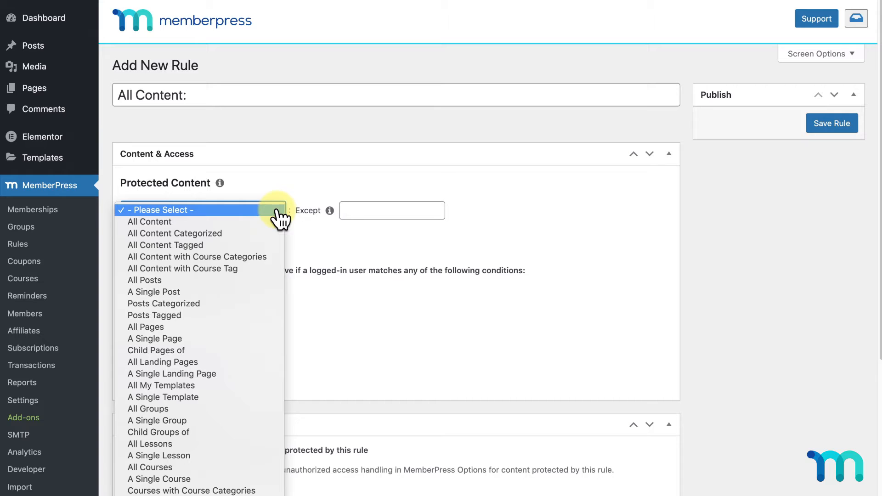
pyautogui.click(217, 489)
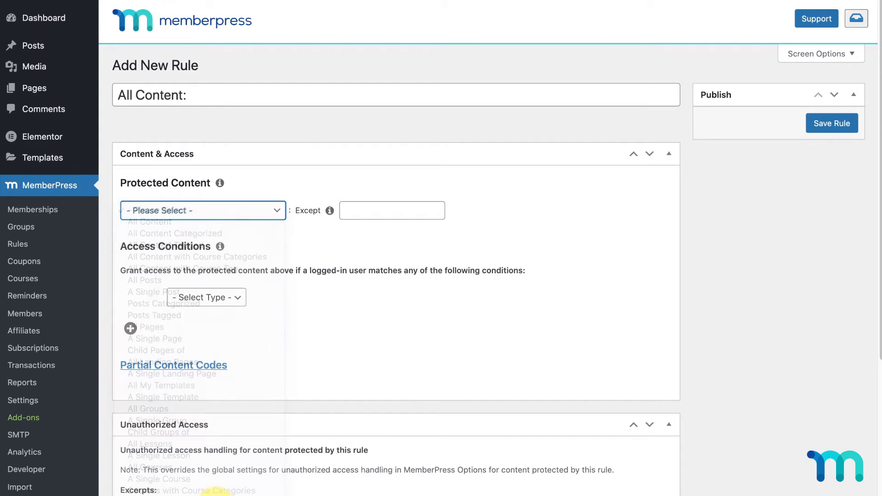
pyautogui.click(382, 213)
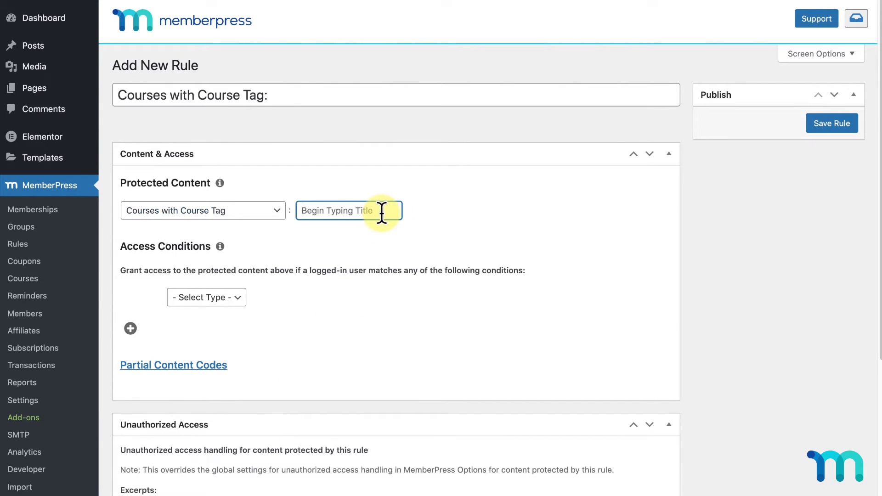
pyautogui.write('pro')
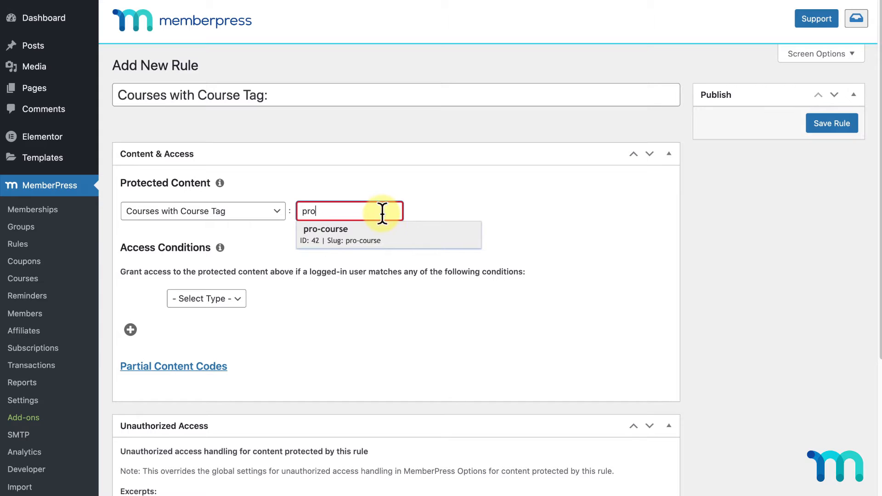
pyautogui.click(393, 230)
# - Limit access to Pro members, save the rule, and view all three rules
pyautogui.click(240, 302)
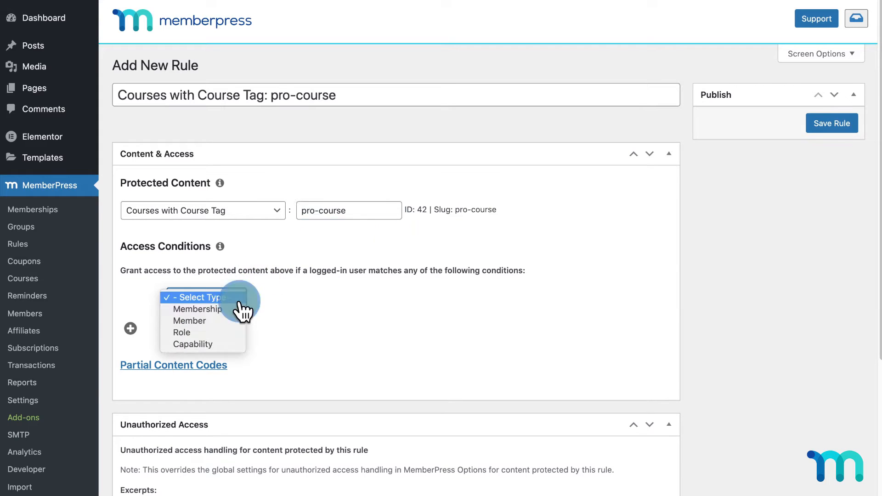
pyautogui.click(239, 309)
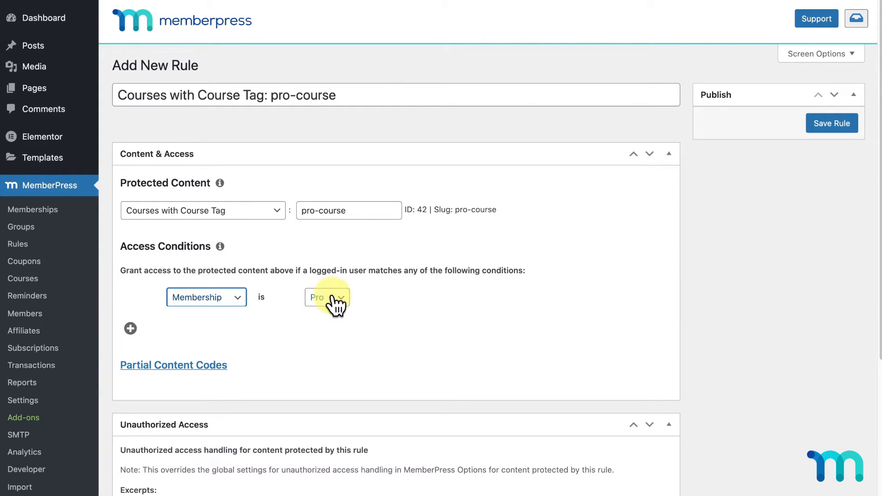
pyautogui.click(816, 128)
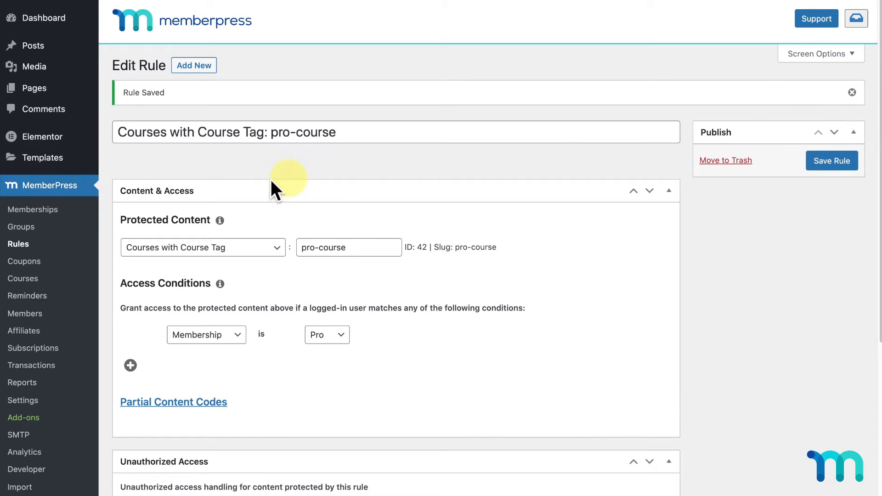
pyautogui.click(20, 246)
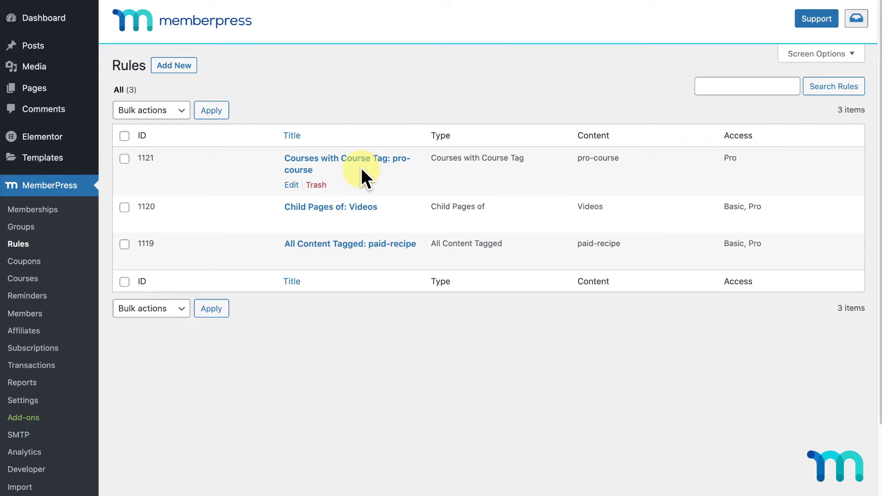
# - Create a new group titled 'Basic and Pro' containing the Basic and Pro memberships
pyautogui.click(25, 228)
pyautogui.click(186, 66)
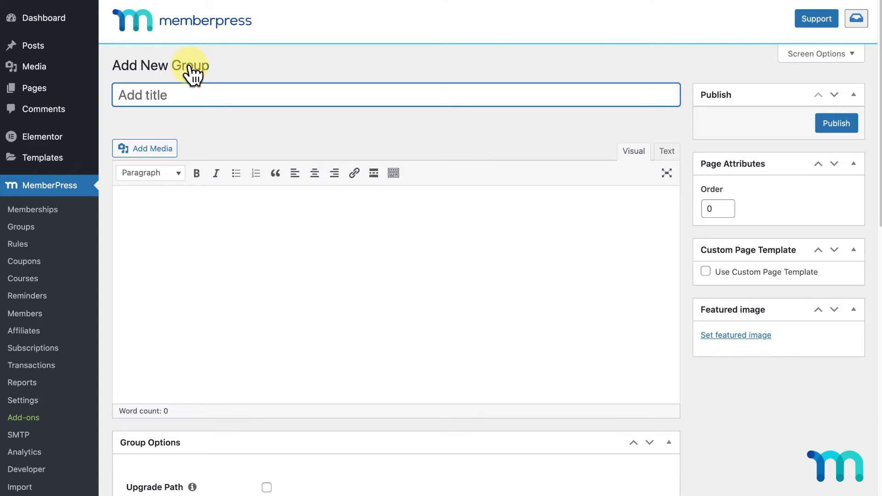
pyautogui.write('Basic and Pro')
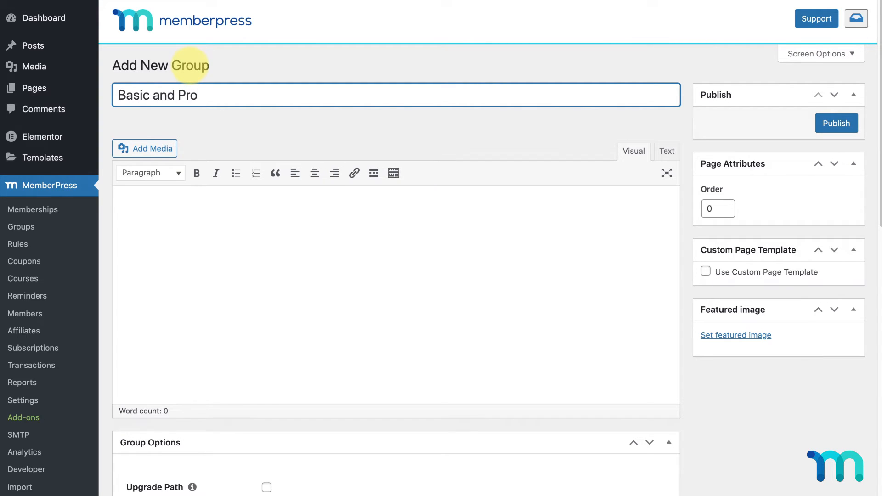
pyautogui.click(400, 260)
pyautogui.scroll(-8, 401, 261)
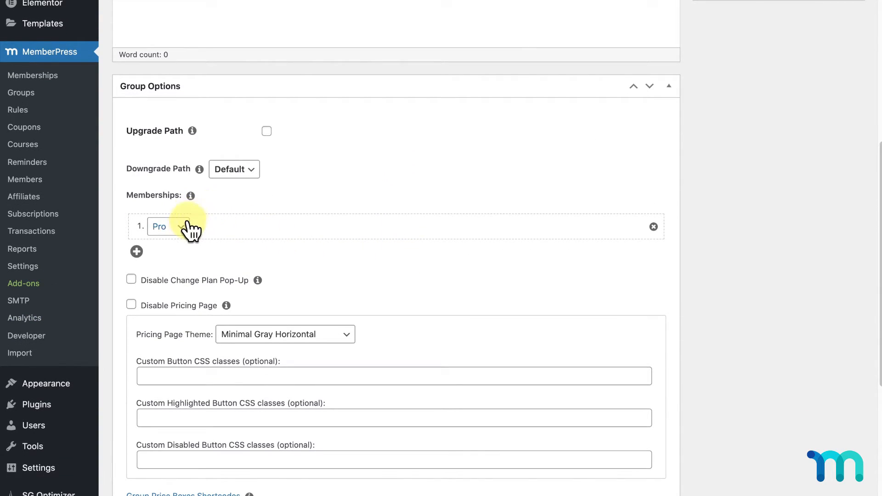
pyautogui.click(185, 231)
pyautogui.click(183, 238)
pyautogui.click(137, 252)
pyautogui.click(173, 255)
pyautogui.click(177, 265)
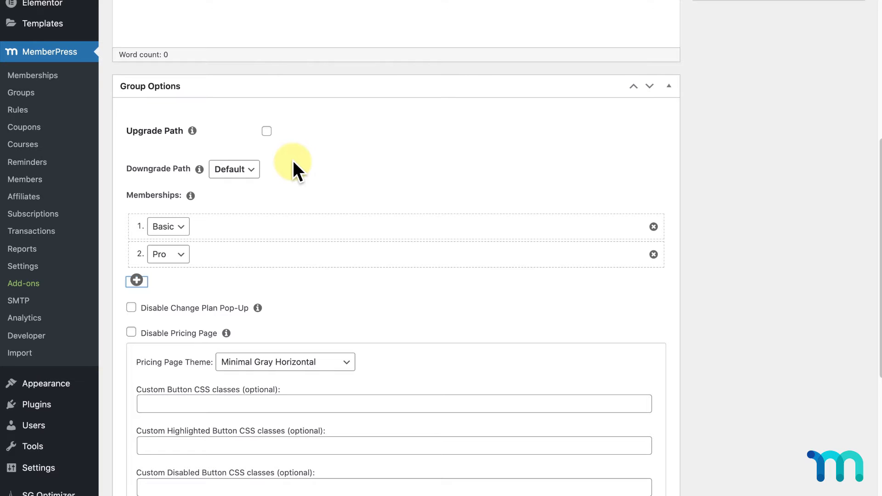
# - Enable Upgrade Path and Reset billing period, choose the Clean theme, and publish
pyautogui.click(267, 131)
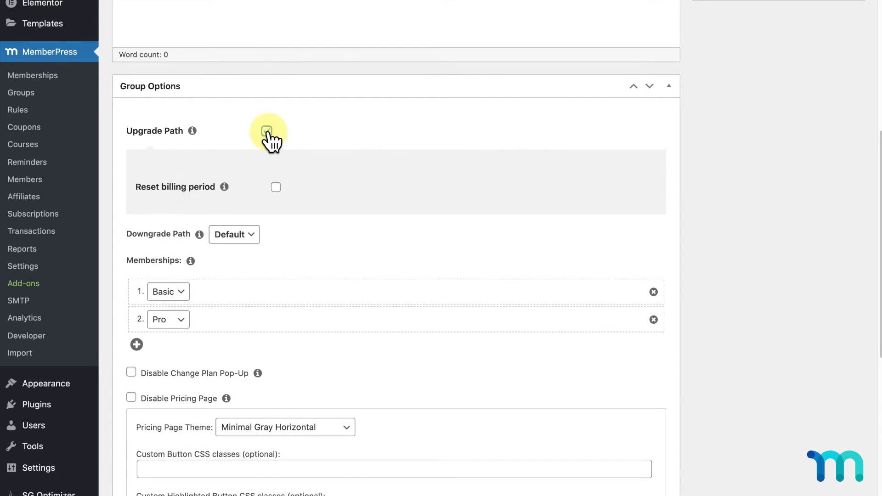
pyautogui.scroll(-1, 270, 134)
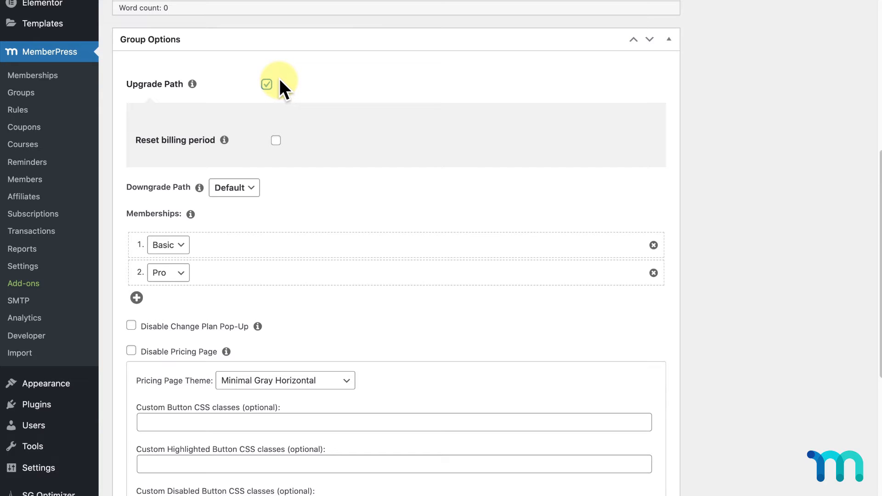
pyautogui.click(275, 140)
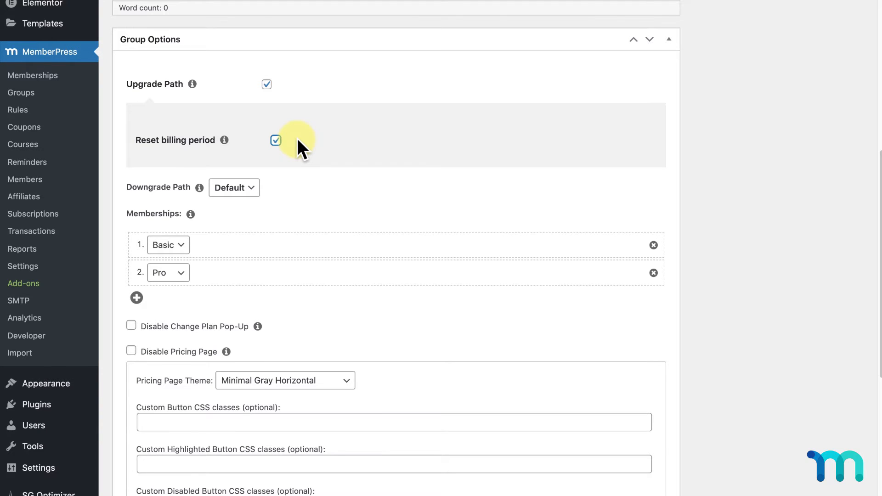
pyautogui.scroll(-5, 297, 139)
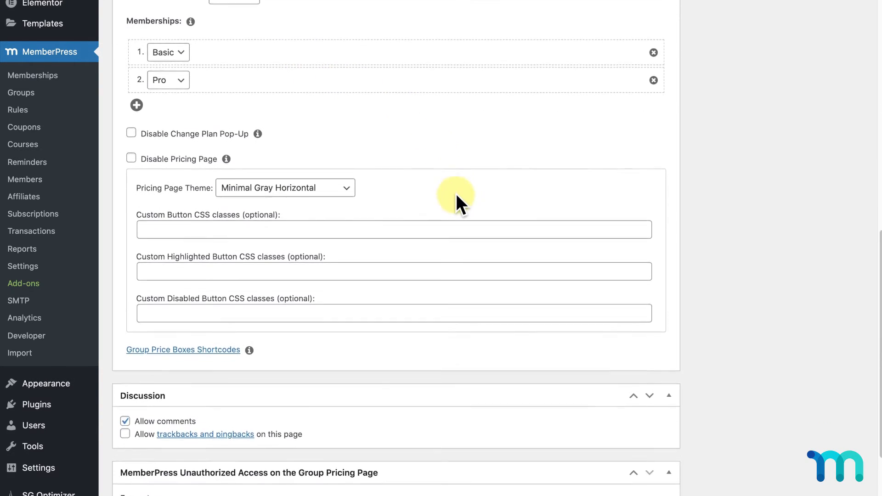
pyautogui.click(354, 177)
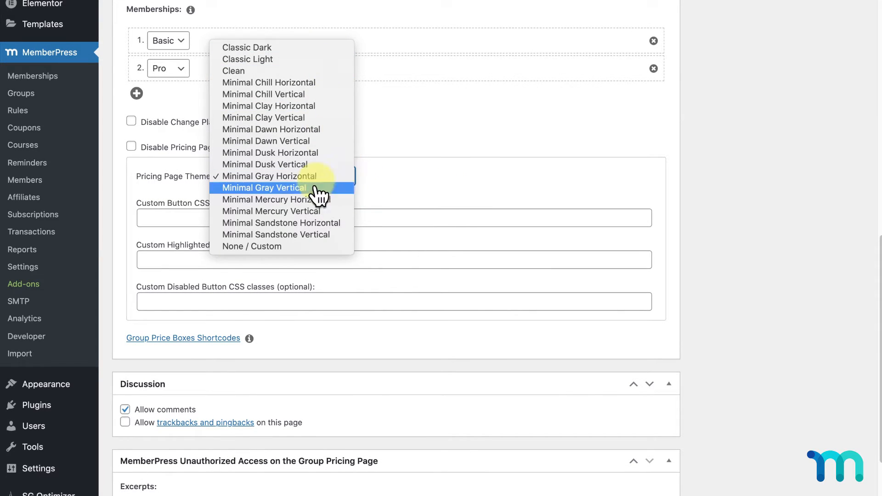
pyautogui.click(314, 72)
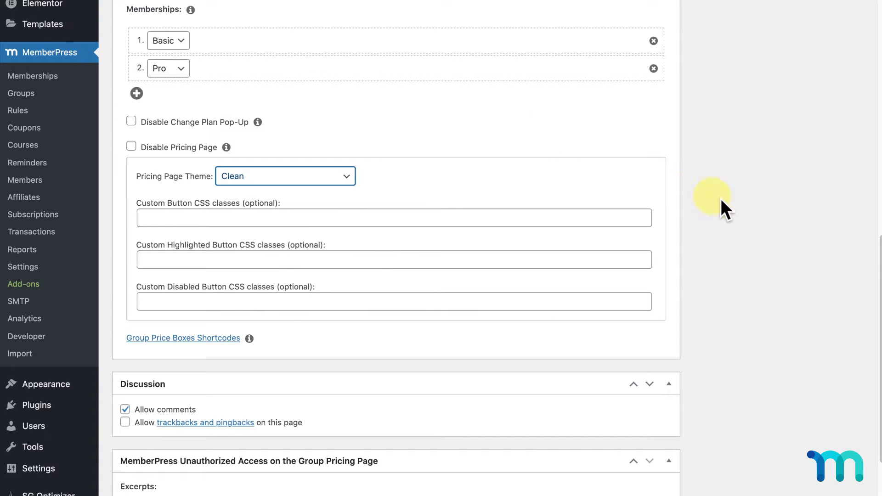
pyautogui.scroll(10, 735, 205)
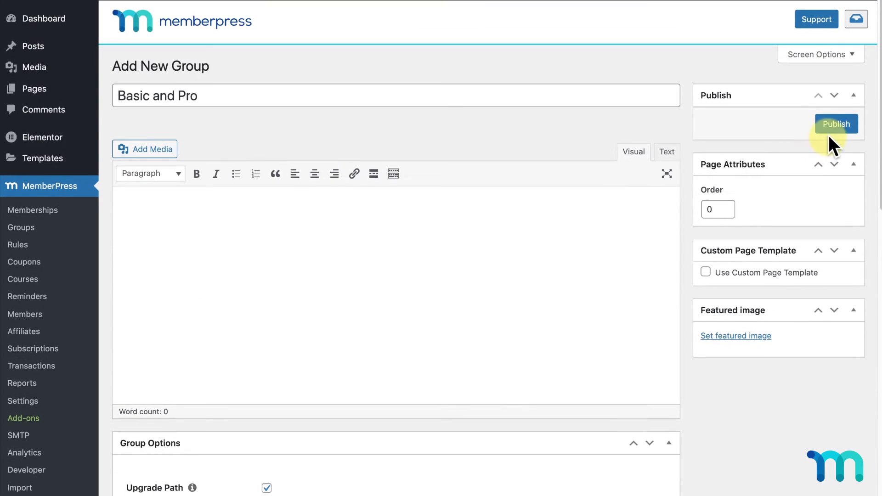
pyautogui.click(834, 128)
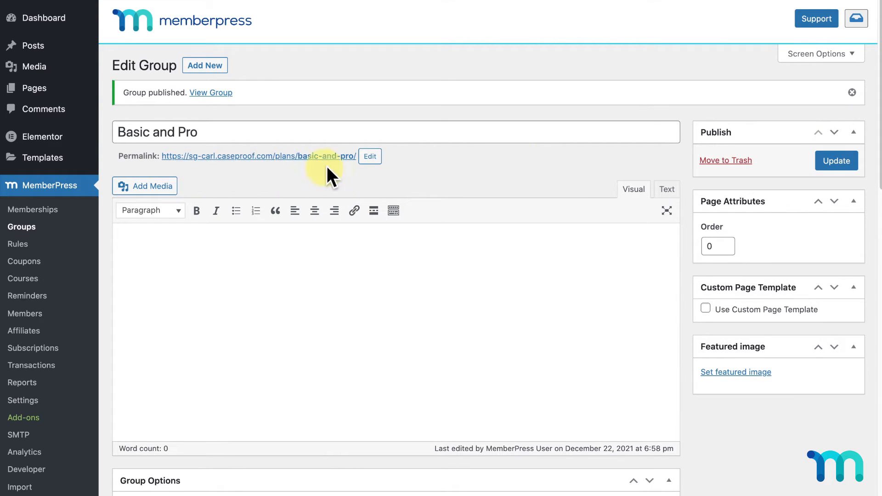
pyautogui.rightClick(295, 158)
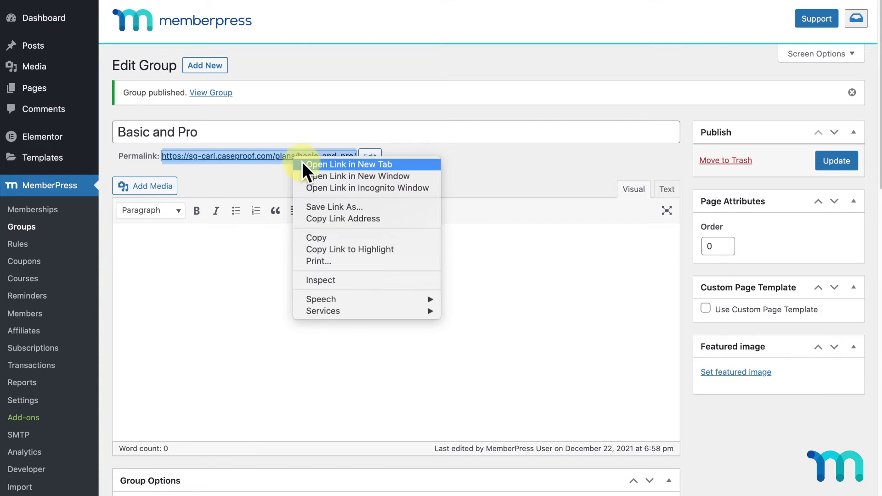
pyautogui.click(305, 163)
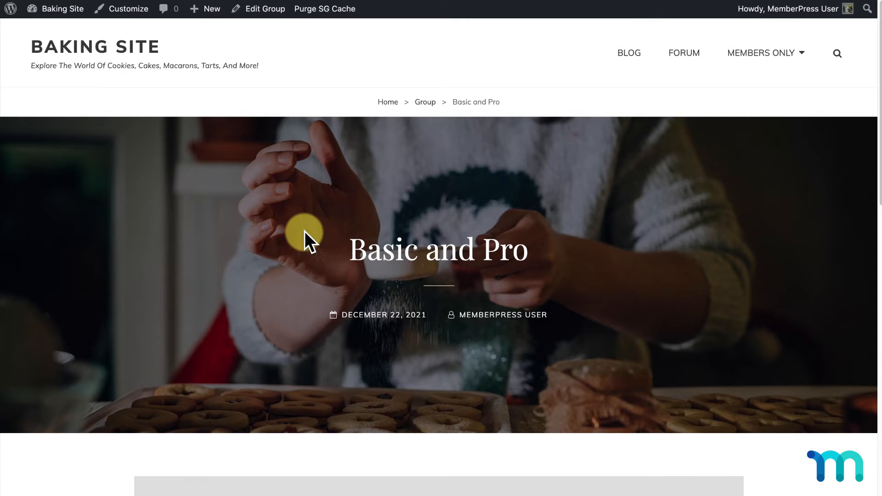
pyautogui.scroll(-7, 313, 227)
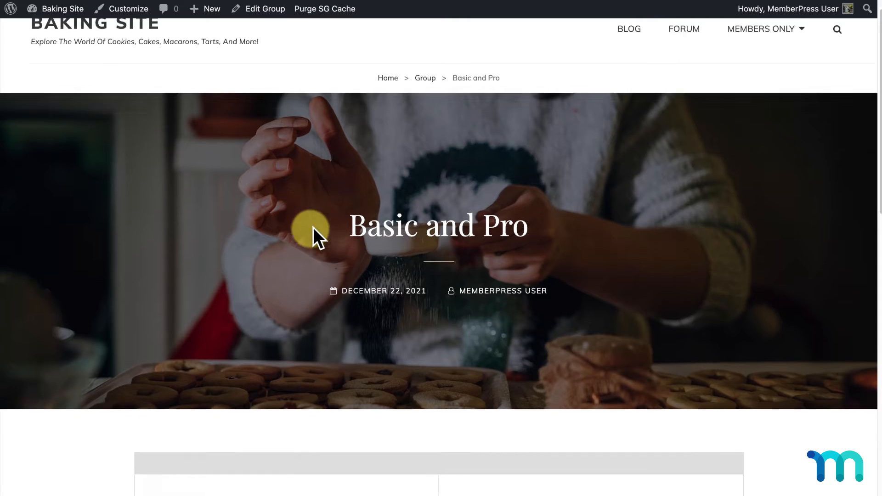
pyautogui.scroll(-3, 544, 217)
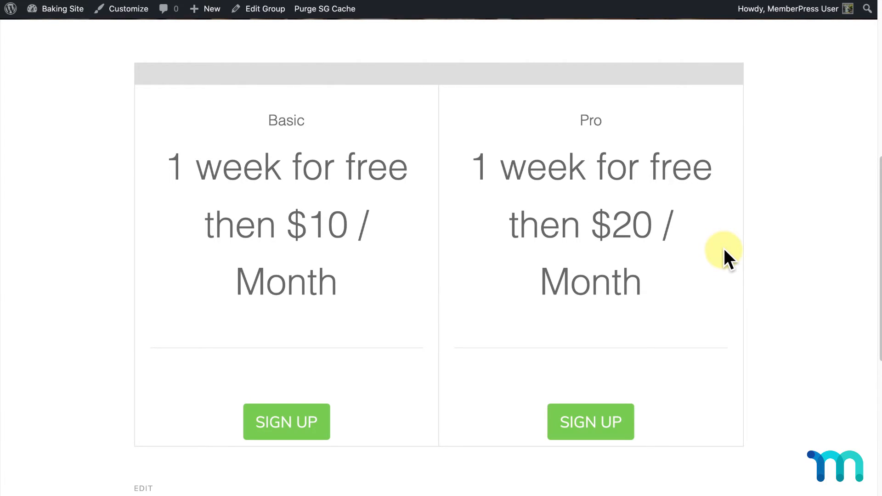
pyautogui.scroll(2, 278, 76)
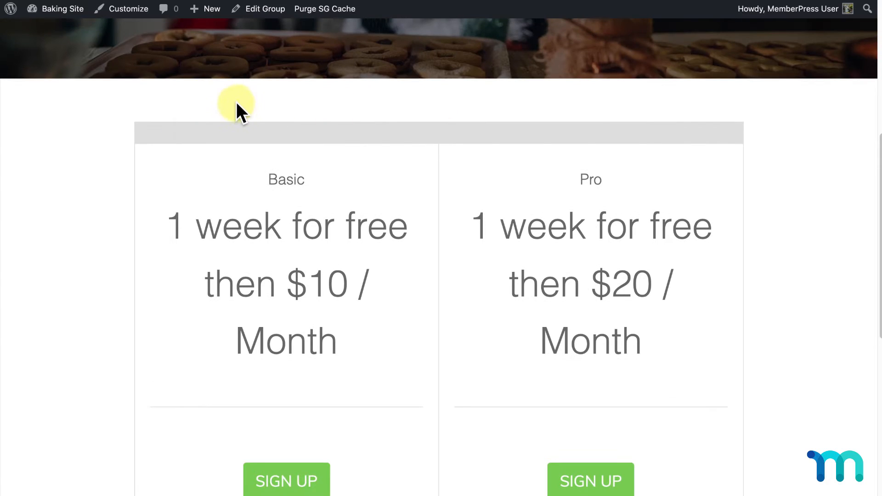
pyautogui.scroll(-2, 262, 103)
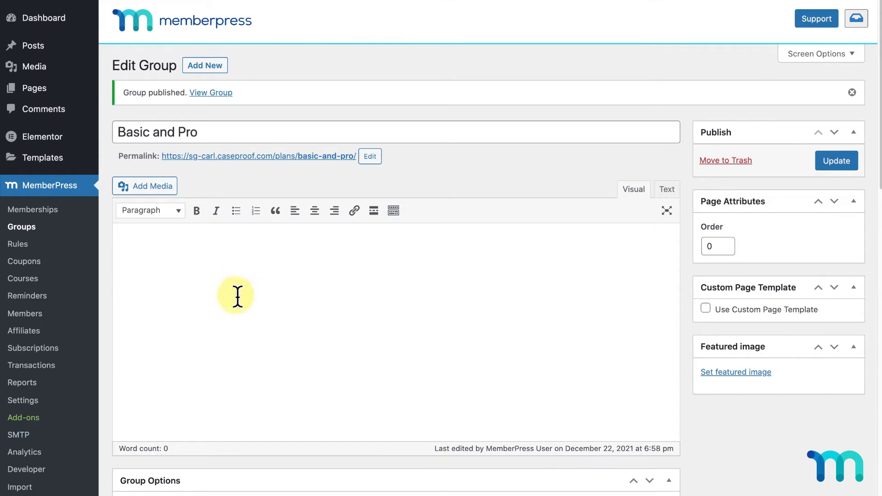
# - Insert the '7 day free trial, then:' heading into the group and update it
pyautogui.click(288, 263)
pyautogui.write('7 day free trial, then:')
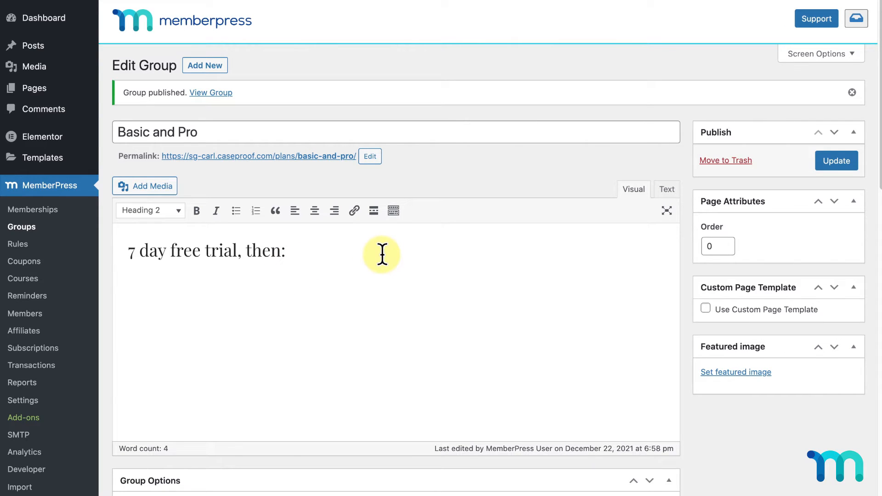
pyautogui.click(832, 157)
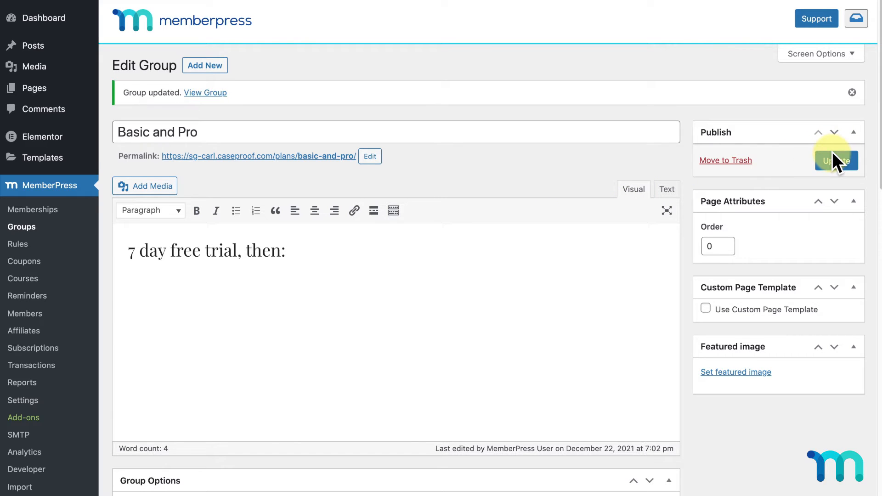
pyautogui.click(54, 211)
# - Set the Basic price box to Custom pricing '$10/month' with heading 'Great for beginners'
pyautogui.click(332, 158)
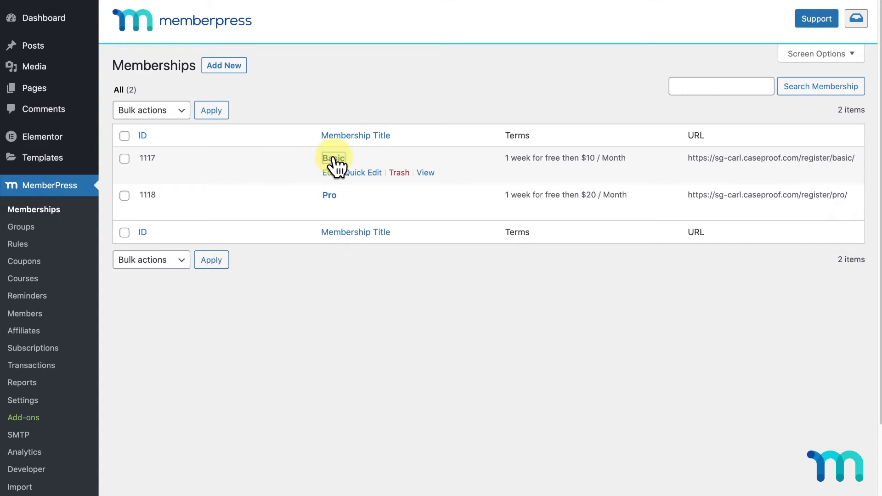
pyautogui.scroll(-7, 334, 165)
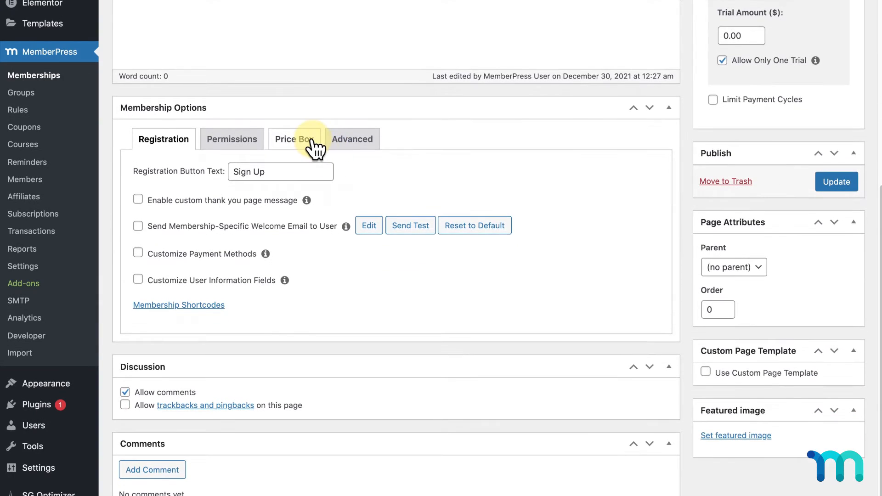
pyautogui.click(314, 147)
pyautogui.scroll(-2, 316, 148)
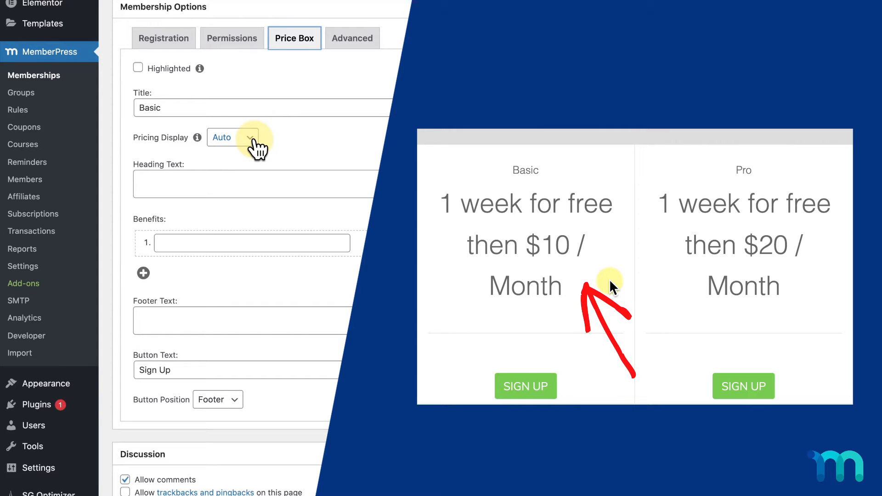
pyautogui.click(252, 141)
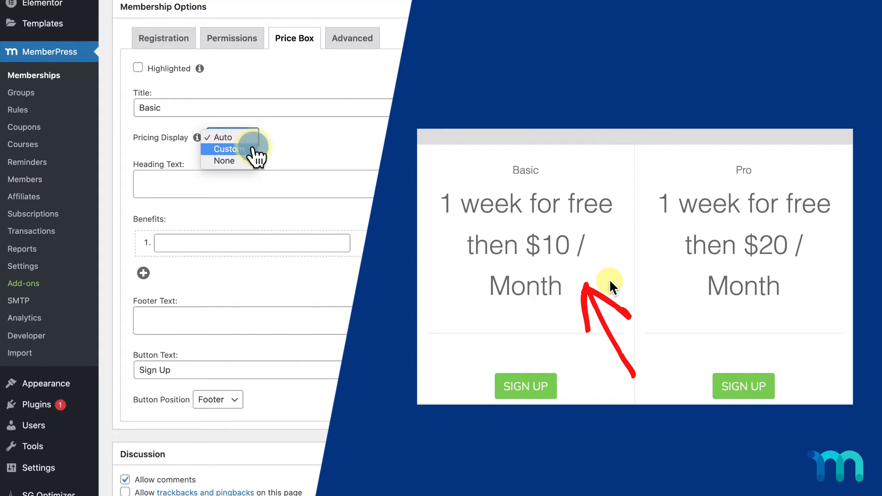
pyautogui.click(252, 149)
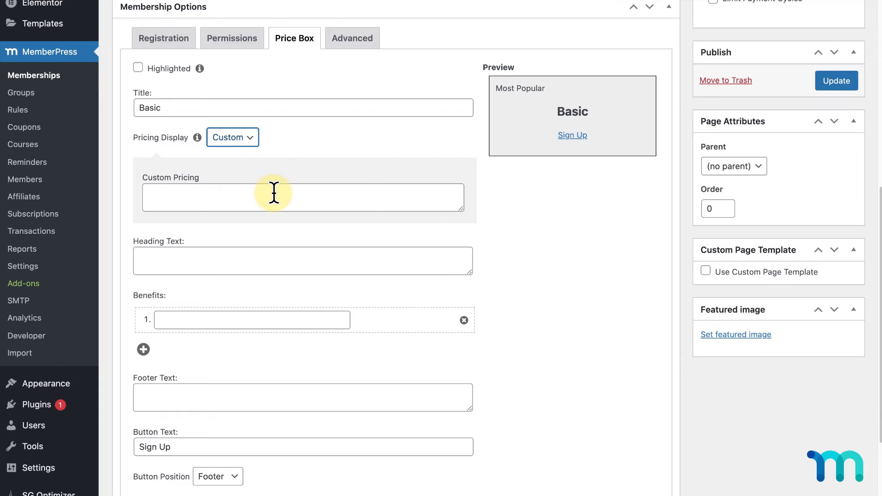
pyautogui.click(274, 194)
pyautogui.write('$10/month')
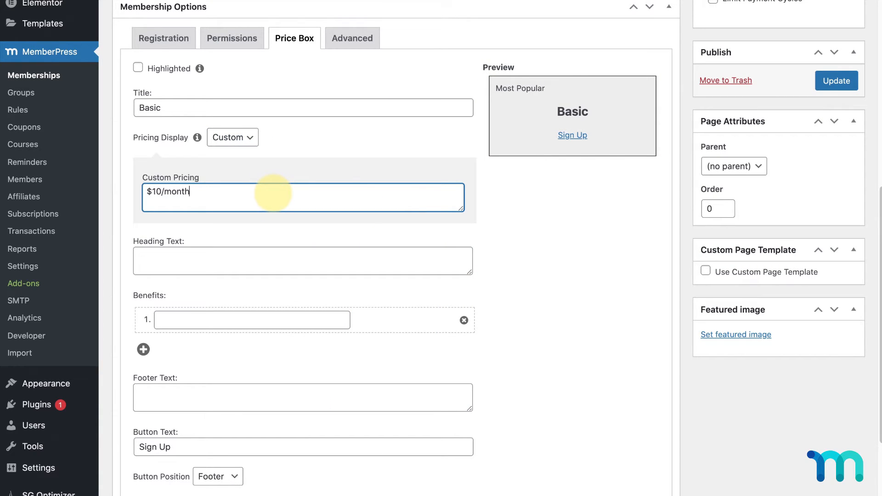
pyautogui.click(300, 260)
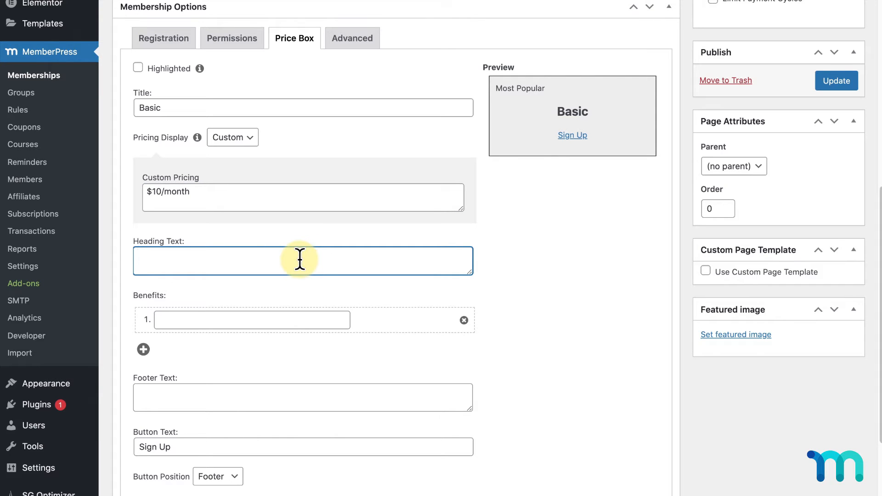
pyautogui.write('Great for beginners')
# - Add the benefits 'Recipes' and 'Videos' and update the Basic membership
pyautogui.scroll(-3, 300, 260)
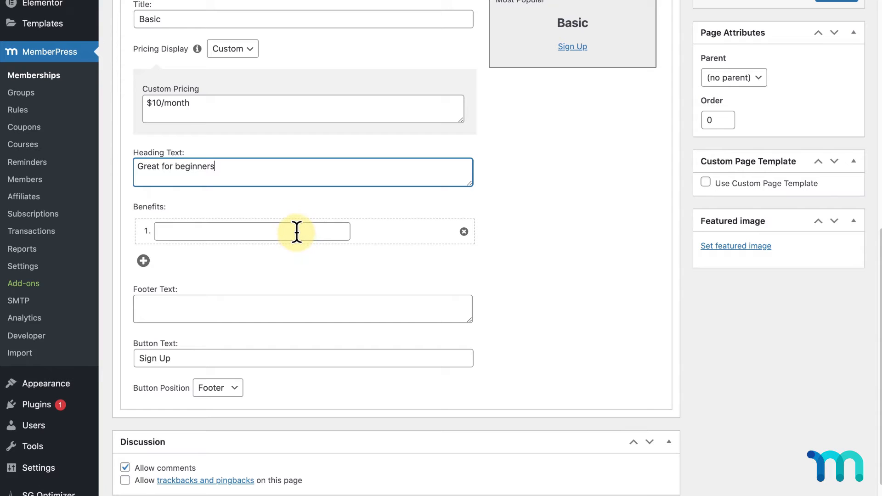
pyautogui.click(297, 231)
pyautogui.write('Recipes')
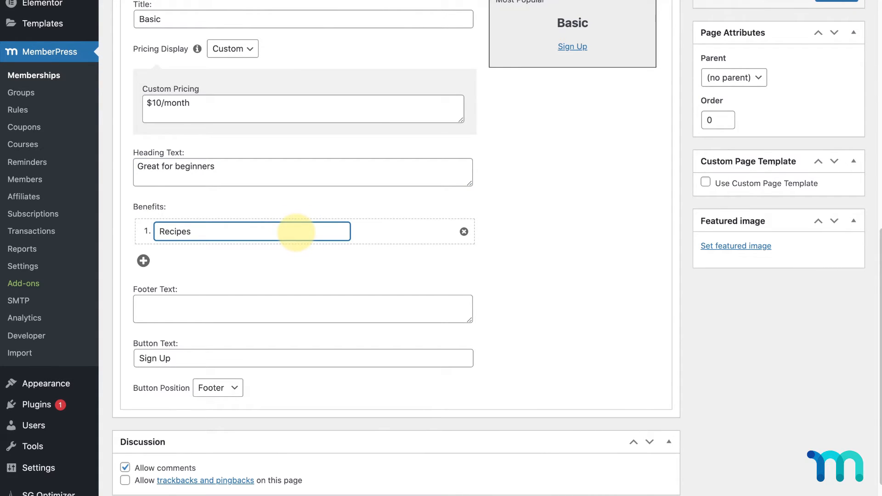
pyautogui.click(336, 258)
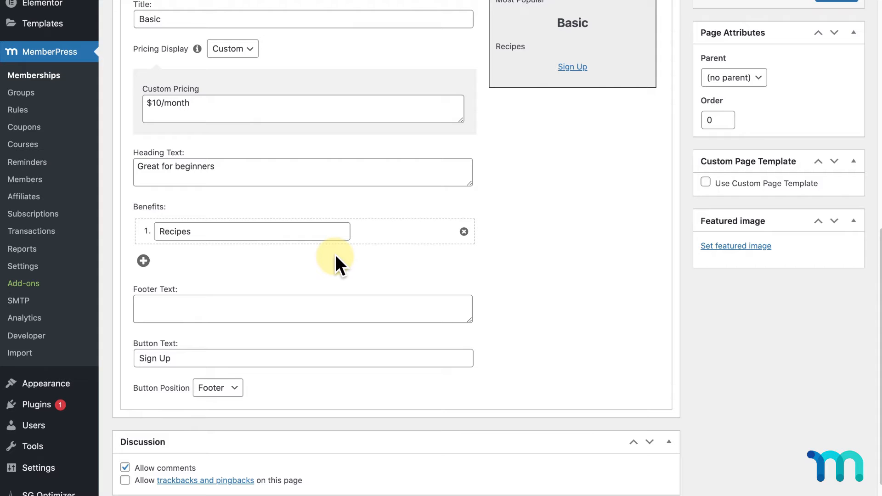
pyautogui.click(144, 261)
pyautogui.click(187, 258)
pyautogui.write('Videos')
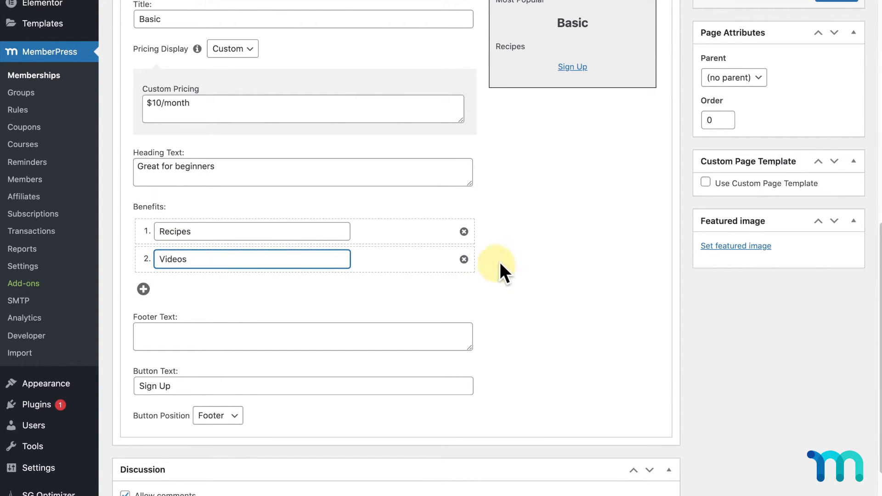
pyautogui.click(512, 263)
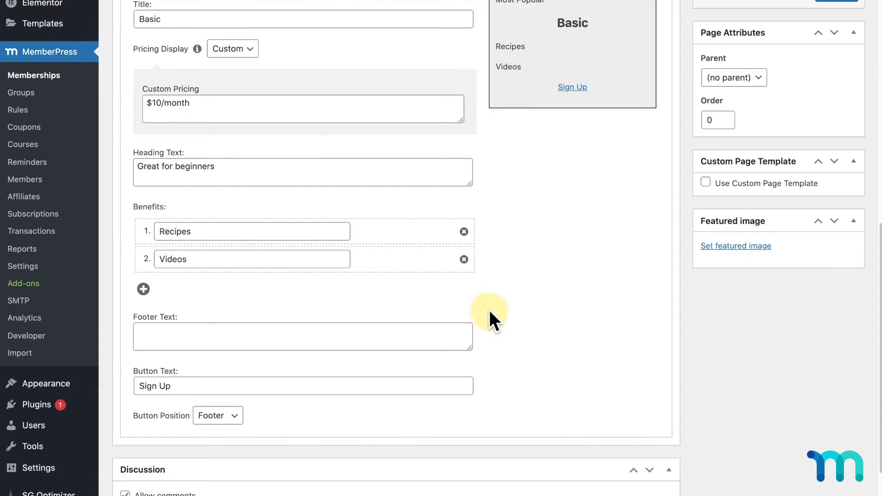
pyautogui.scroll(4, 632, 350)
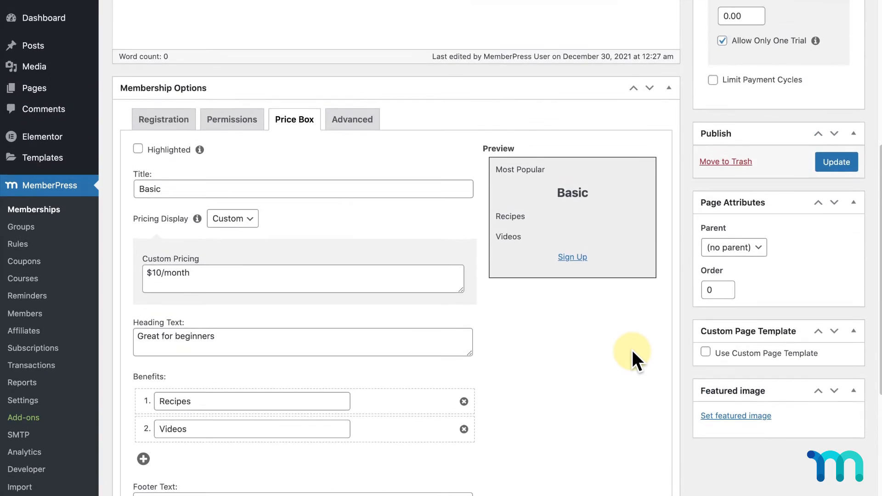
pyautogui.click(846, 167)
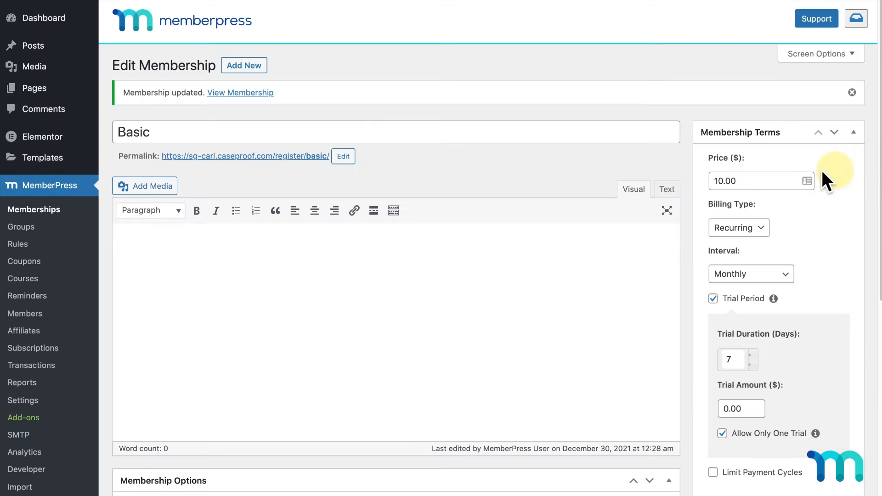
pyautogui.click(59, 213)
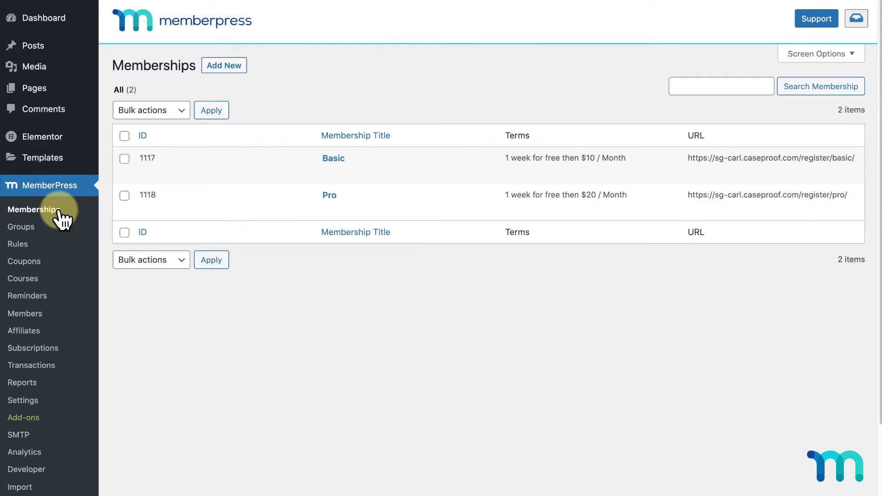
# - Set the Pro price box to Custom pricing '$20/month' with heading 'Best for dedicated learners'
pyautogui.moveTo(222, 202)
pyautogui.click(326, 196)
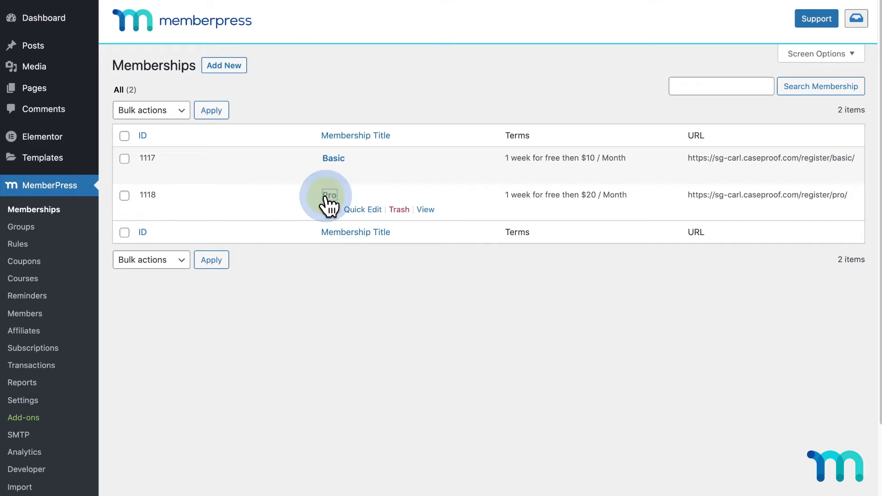
pyautogui.scroll(-8, 322, 215)
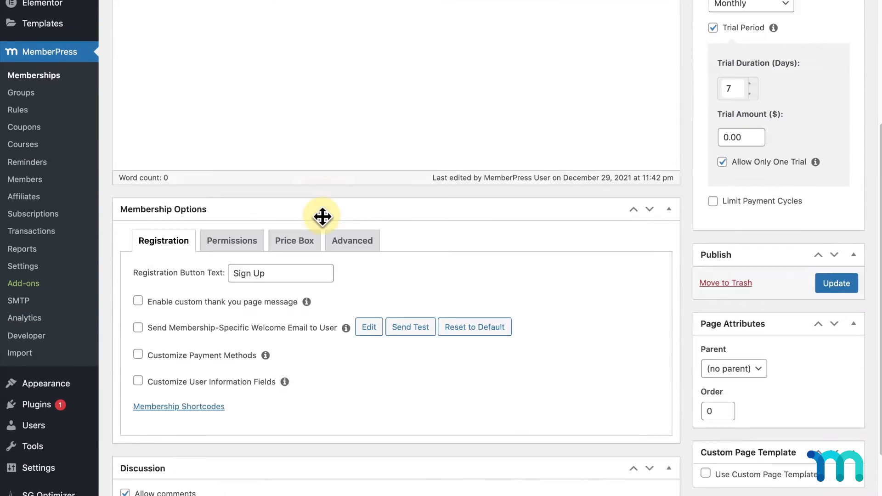
pyautogui.click(304, 127)
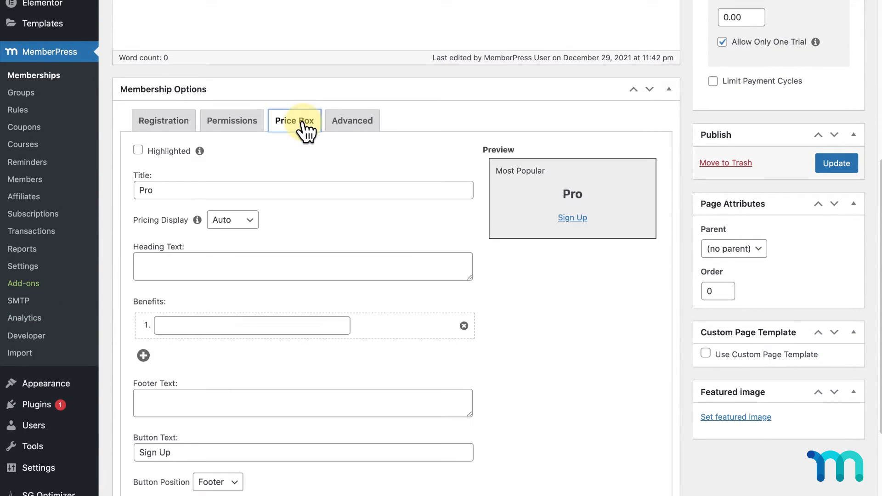
pyautogui.scroll(-3, 304, 131)
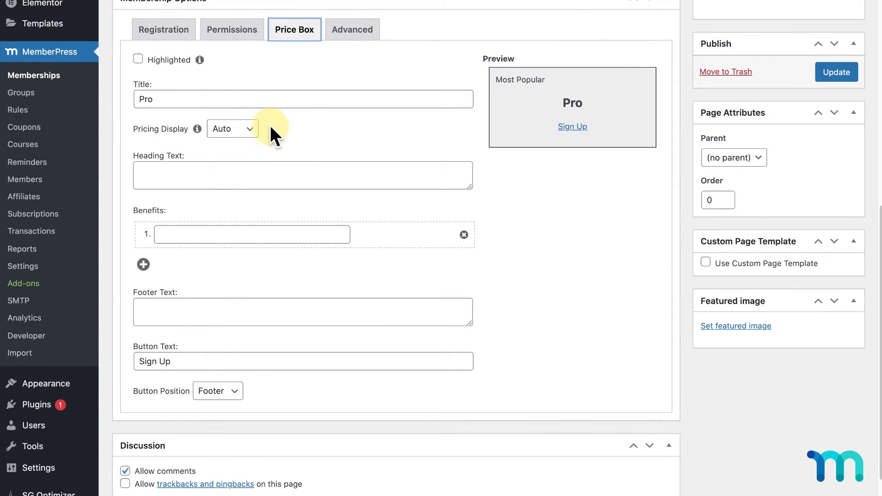
pyautogui.click(253, 129)
pyautogui.click(253, 140)
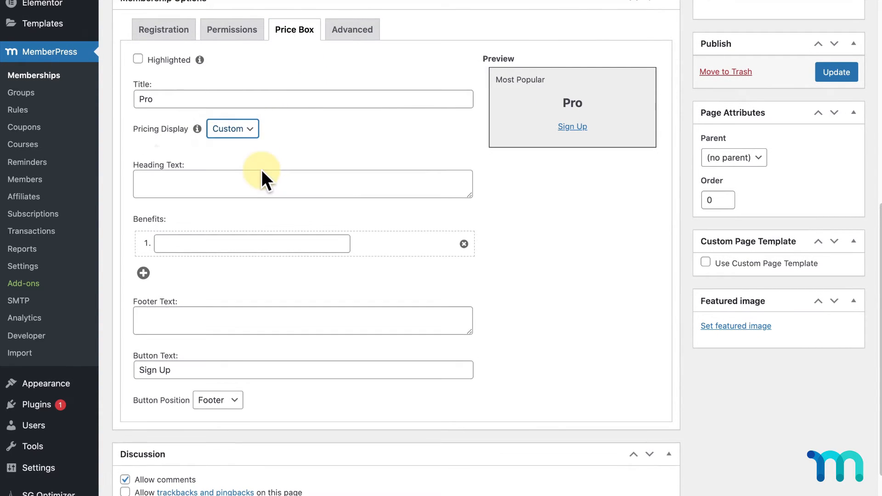
pyautogui.click(273, 187)
pyautogui.write('$20/month')
pyautogui.click(300, 253)
pyautogui.write('Best for dedicated learners')
# - Add benefits 'Everything in Basic' and 'Baking Courses', mark Highlighted, and update Pro
pyautogui.scroll(-3, 300, 253)
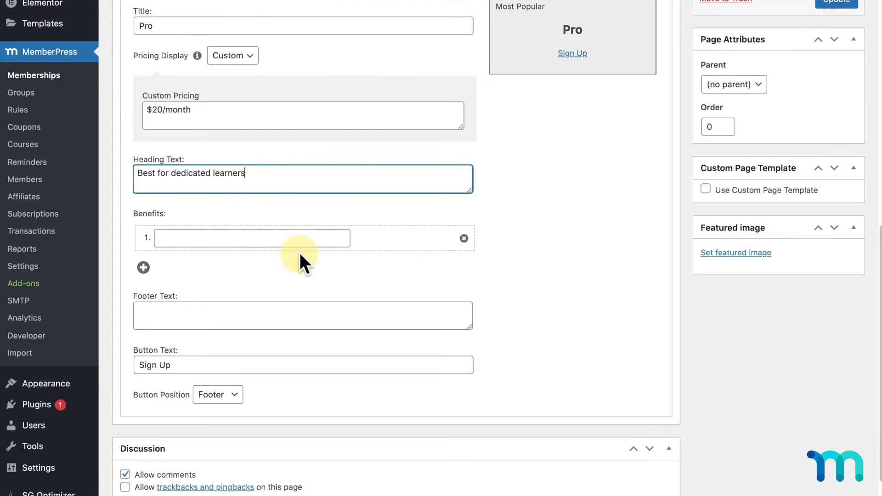
pyautogui.click(323, 238)
pyautogui.write('Ev')
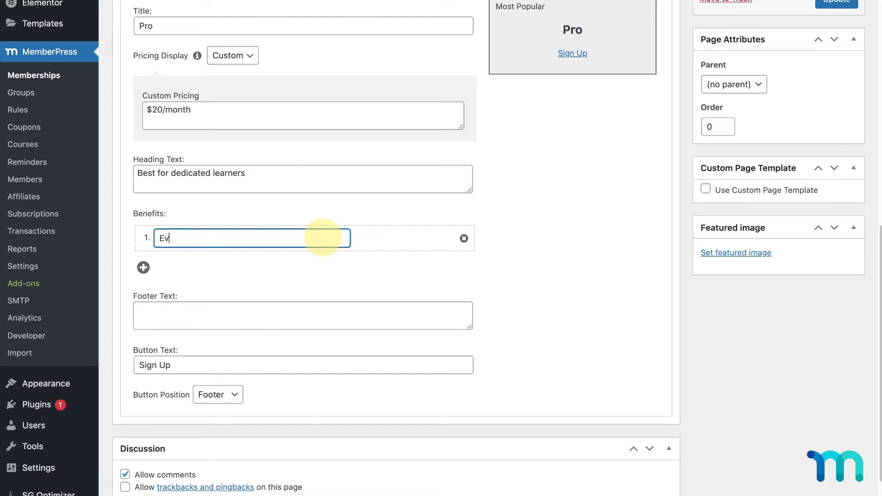
pyautogui.write('erything in Basic')
pyautogui.click(387, 264)
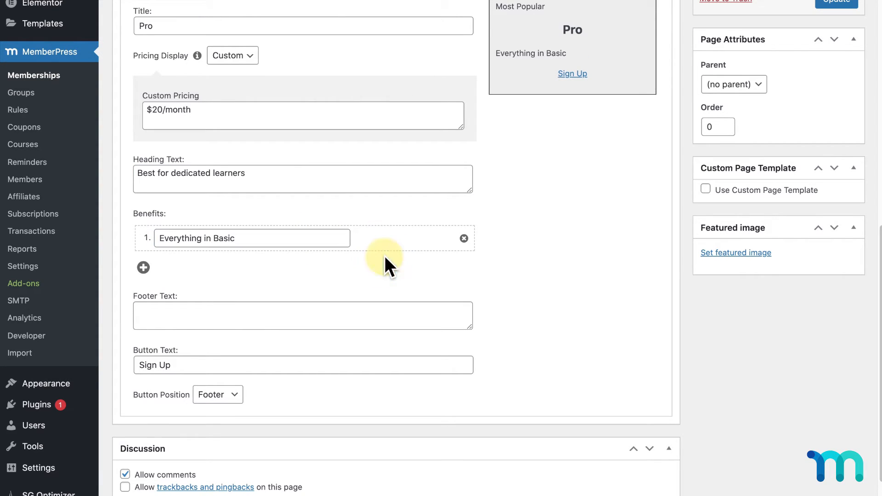
pyautogui.click(144, 268)
pyautogui.click(211, 268)
pyautogui.write('Baking')
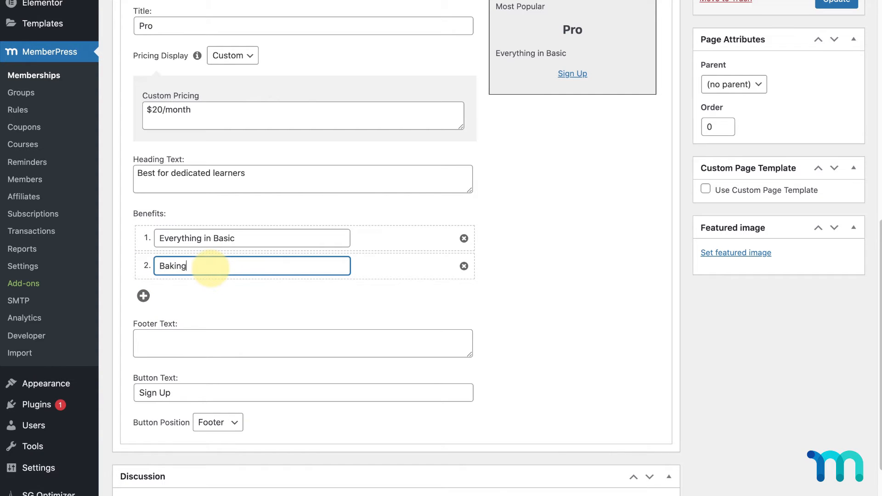
pyautogui.write(' Courses')
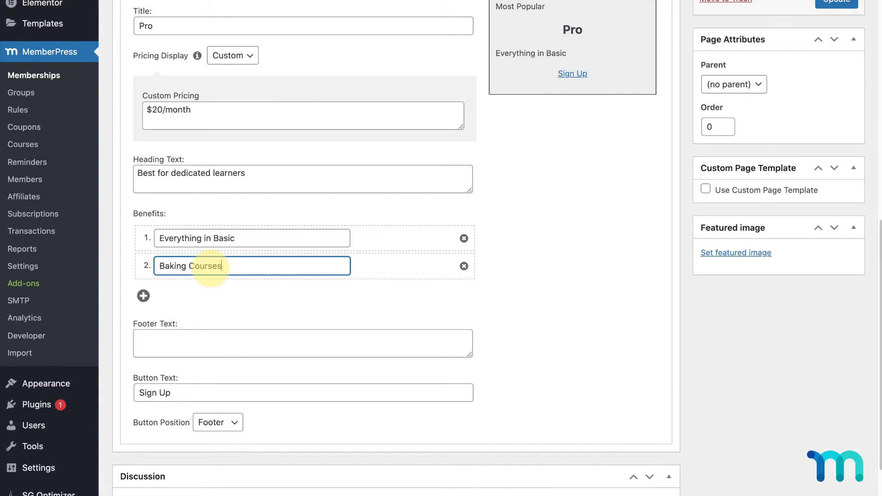
pyautogui.click(516, 270)
pyautogui.scroll(3, 482, 253)
pyautogui.click(138, 103)
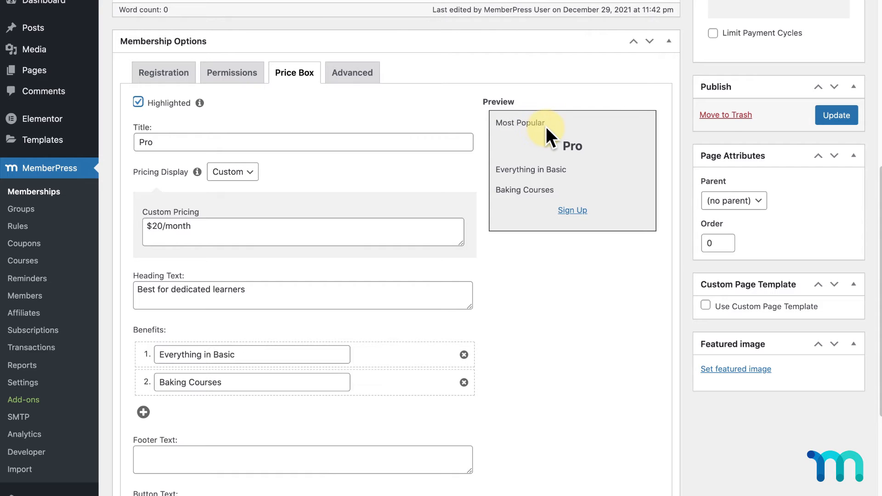
pyautogui.click(833, 118)
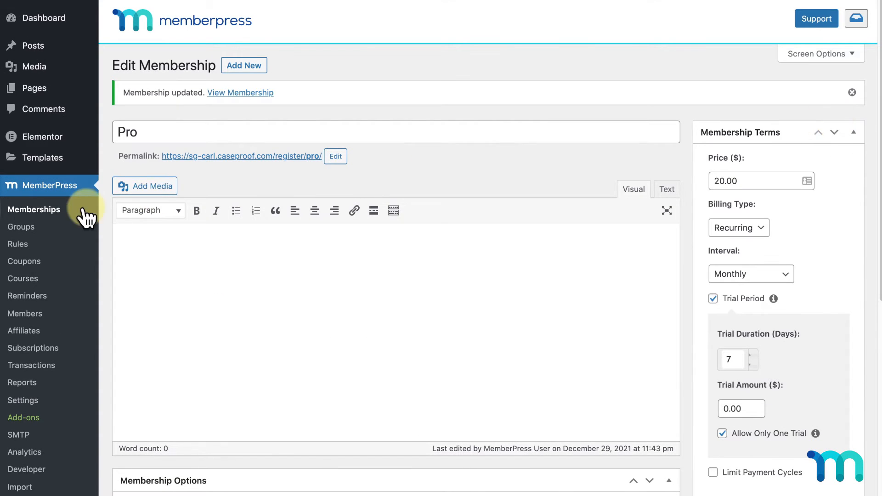
pyautogui.click(40, 229)
# - Open the Basic and Pro group for editing and review its public pricing page in a new tab
pyautogui.click(430, 161)
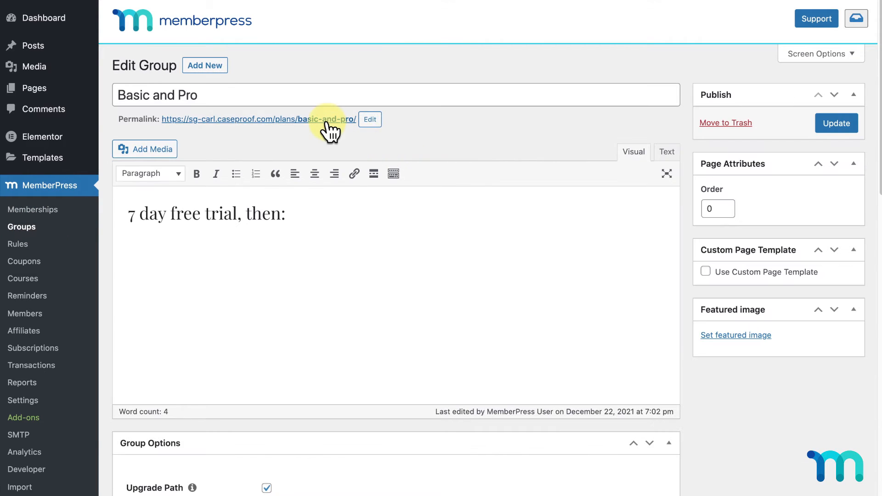
pyautogui.rightClick(327, 119)
pyautogui.click(354, 122)
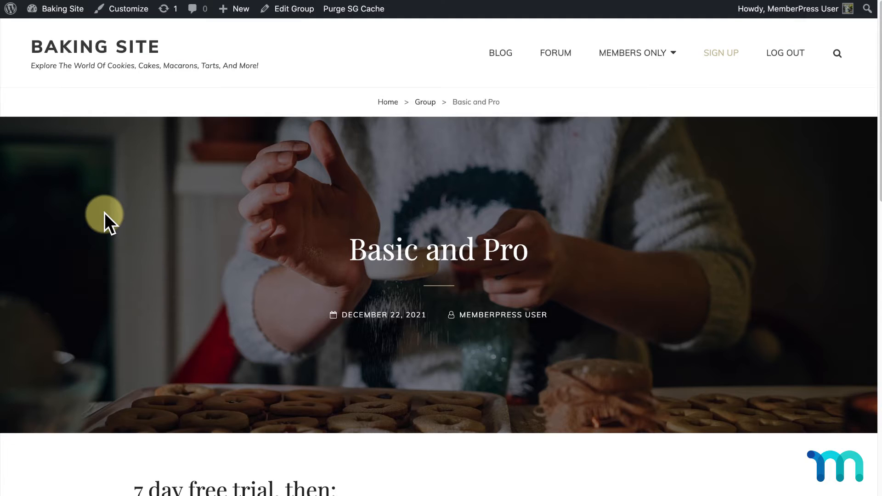
pyautogui.scroll(-2, 104, 212)
pyautogui.scroll(-5, 104, 213)
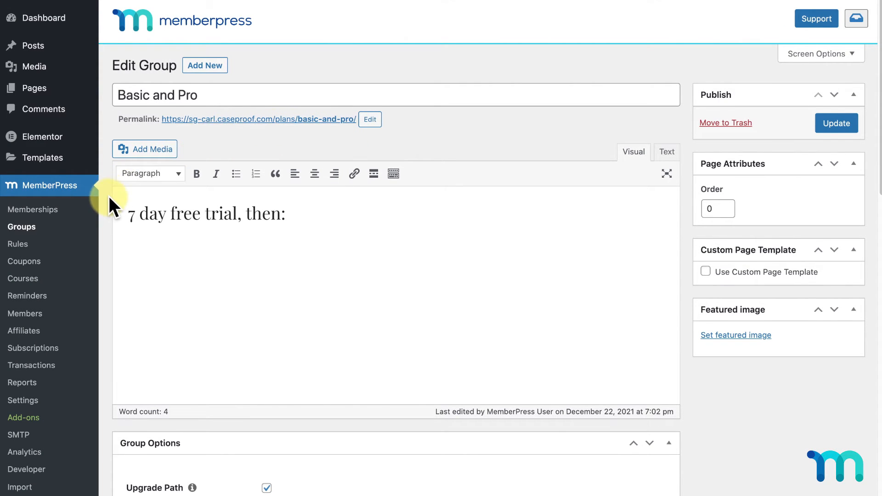
pyautogui.scroll(-3, 109, 196)
pyautogui.moveTo(55, 404)
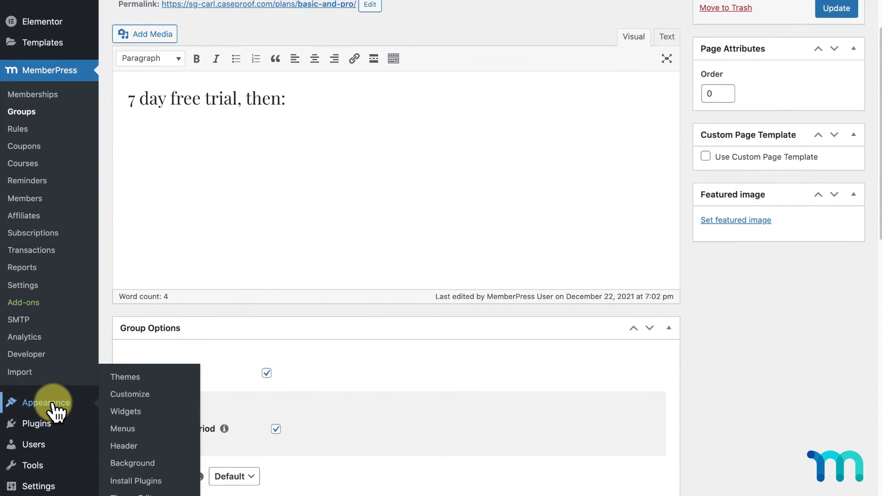
# - In Appearance > Menus, add the Basic and Pro group to the Main Menu
pyautogui.click(125, 431)
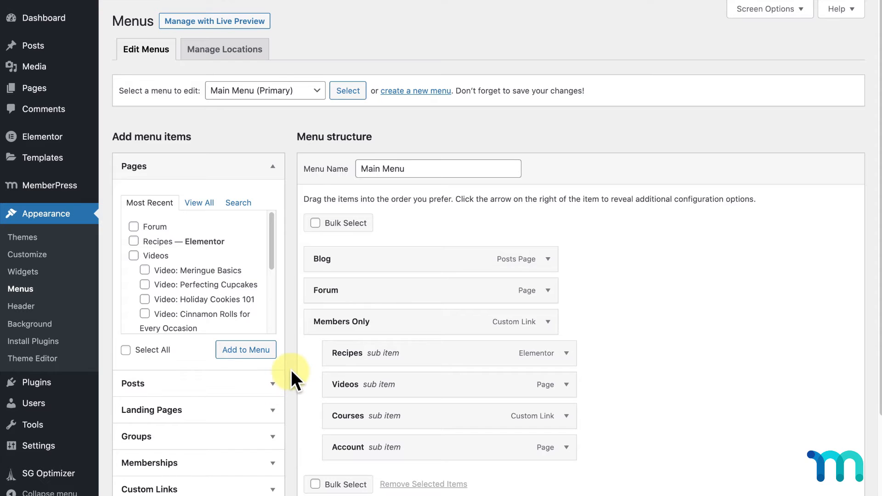
pyautogui.scroll(-3, 291, 374)
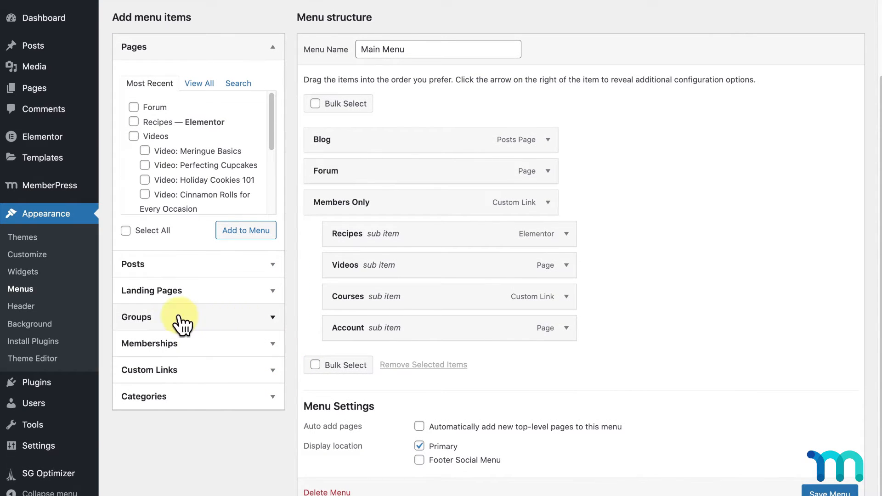
pyautogui.scroll(3, 291, 319)
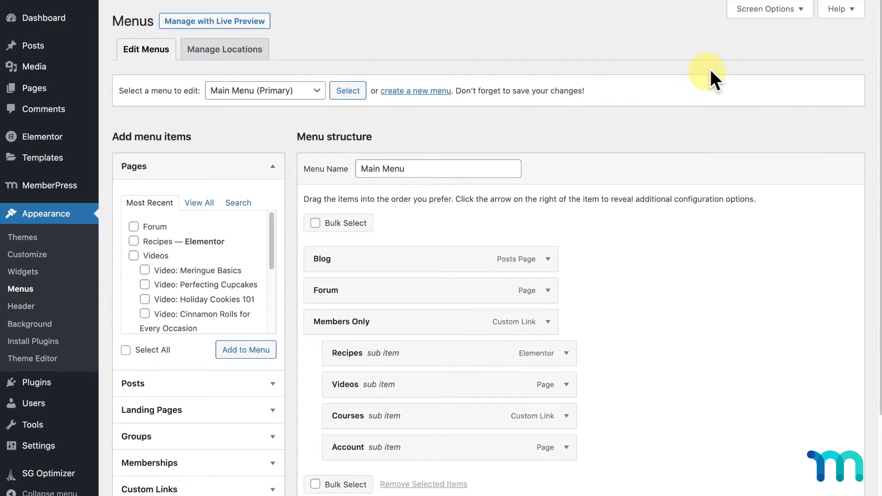
pyautogui.click(792, 10)
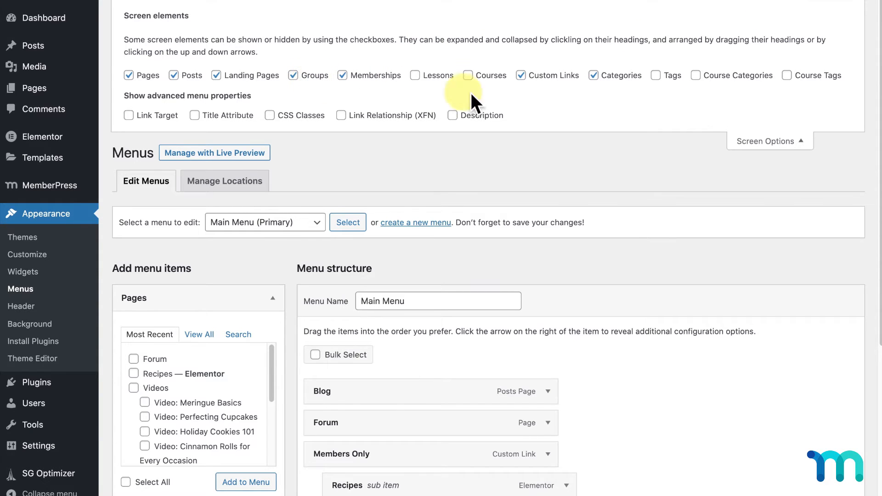
pyautogui.click(786, 143)
pyautogui.scroll(-2, 299, 321)
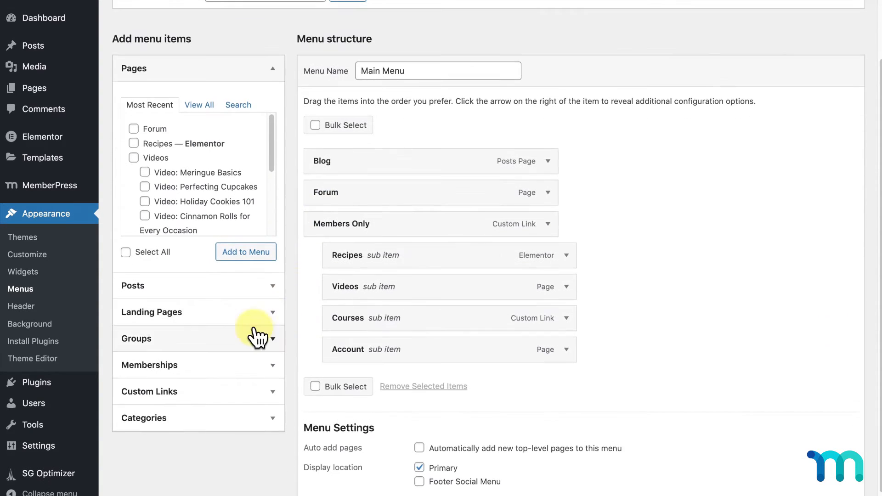
pyautogui.click(256, 338)
pyautogui.click(177, 212)
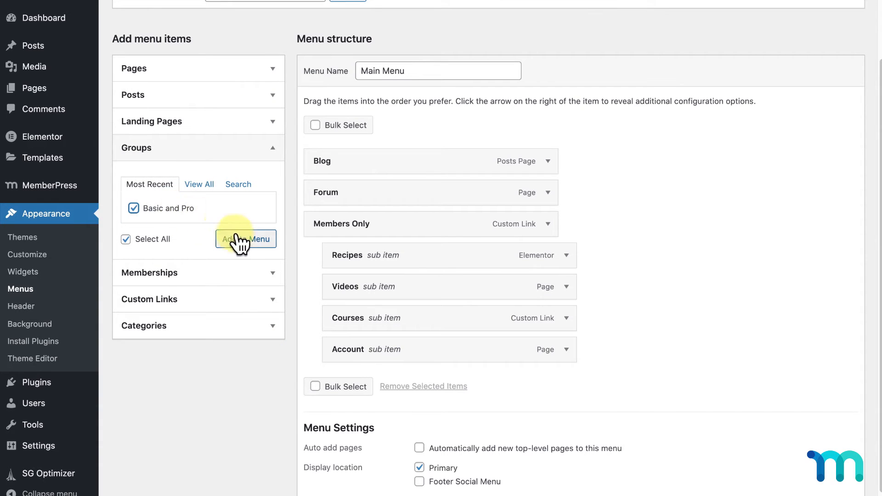
pyautogui.click(254, 249)
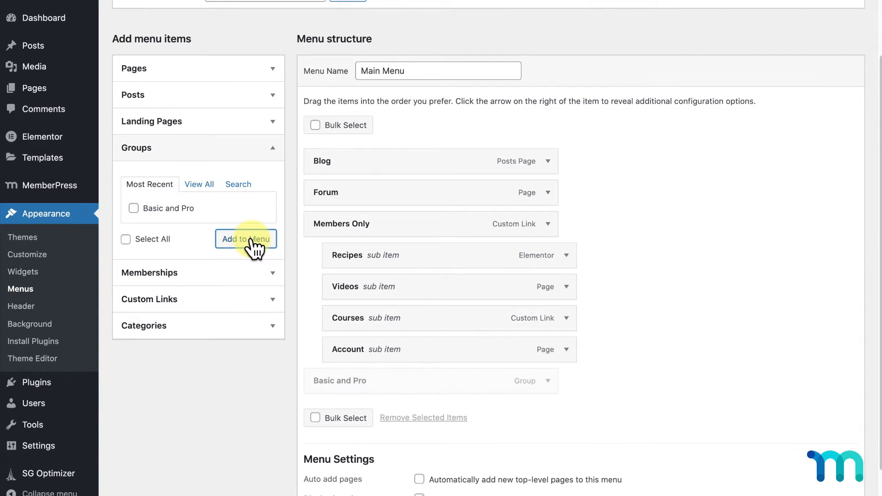
# - Rename the new menu item's navigation label to 'Sign Up' and save the Main Menu
pyautogui.scroll(-2, 650, 376)
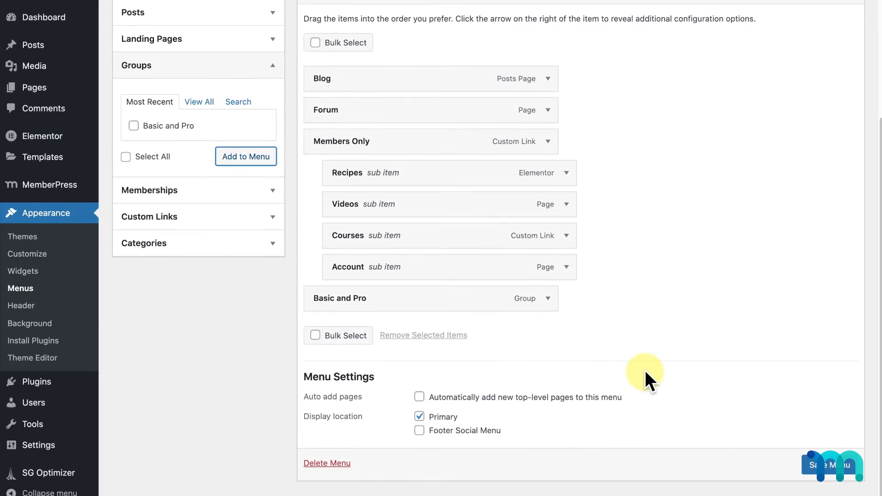
pyautogui.click(547, 300)
pyautogui.moveTo(474, 370); pyautogui.dragTo(293, 373)
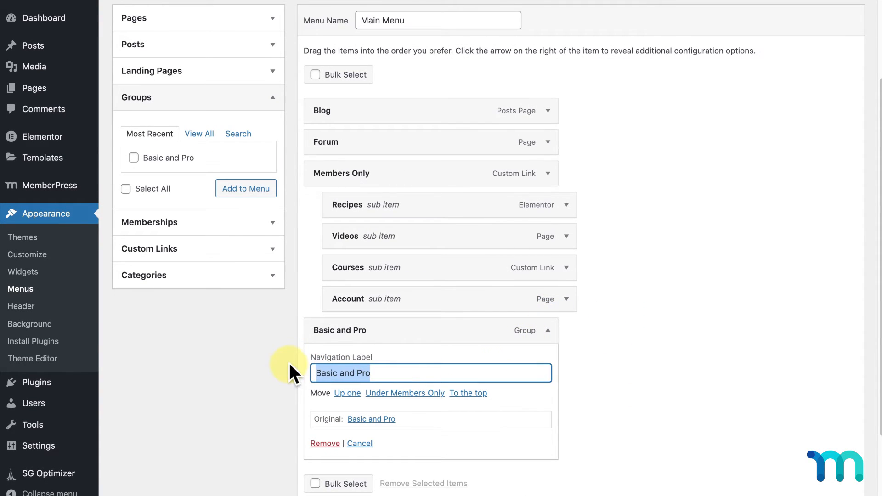
pyautogui.write('Sign Up')
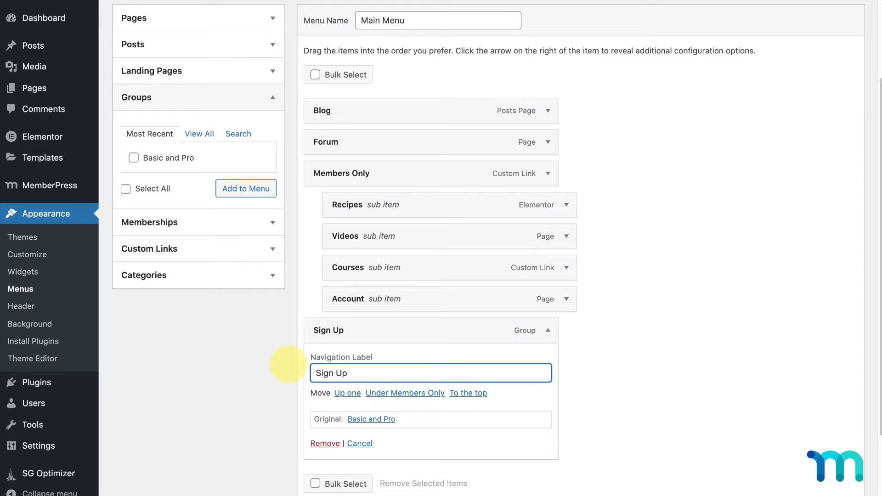
pyautogui.click(583, 387)
pyautogui.scroll(-1, 586, 386)
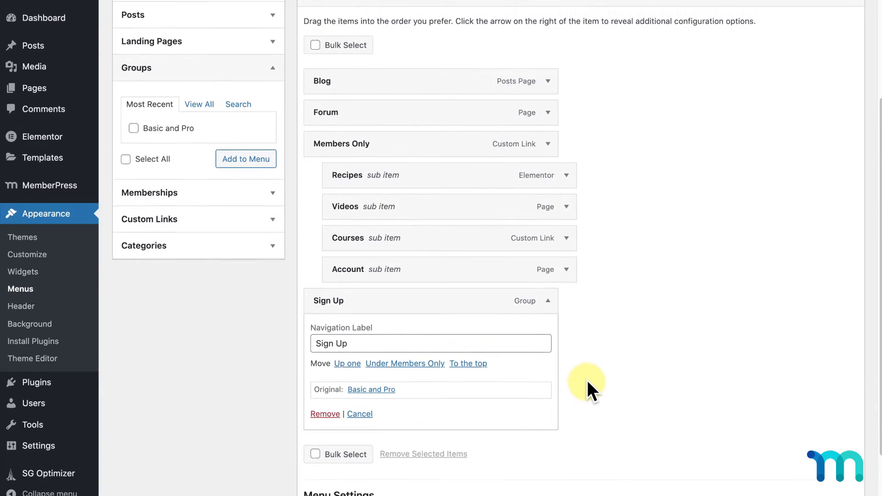
pyautogui.scroll(-3, 585, 385)
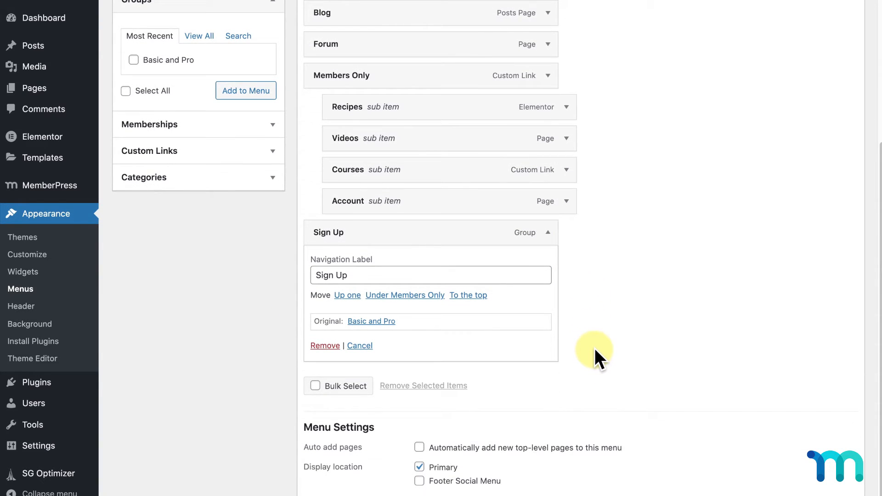
pyautogui.scroll(-3, 781, 422)
pyautogui.click(827, 445)
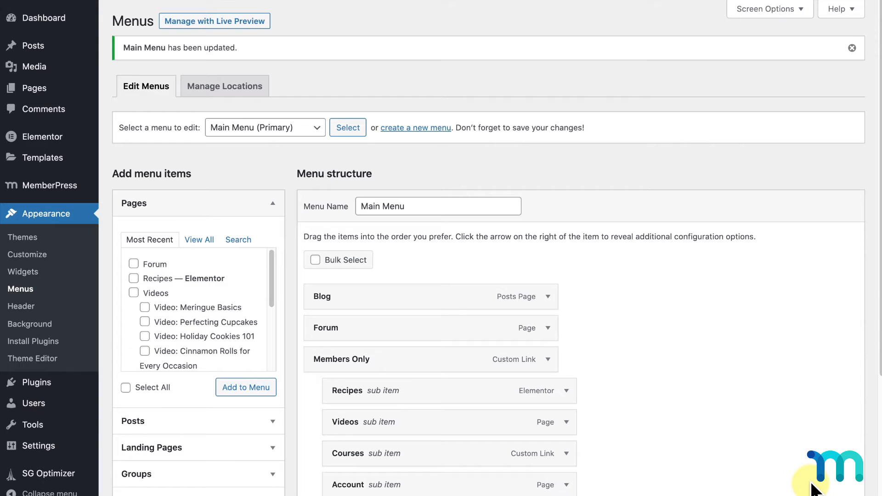
# - Search for 'login or logout menu item', then install and activate that plugin
pyautogui.moveTo(43, 388)
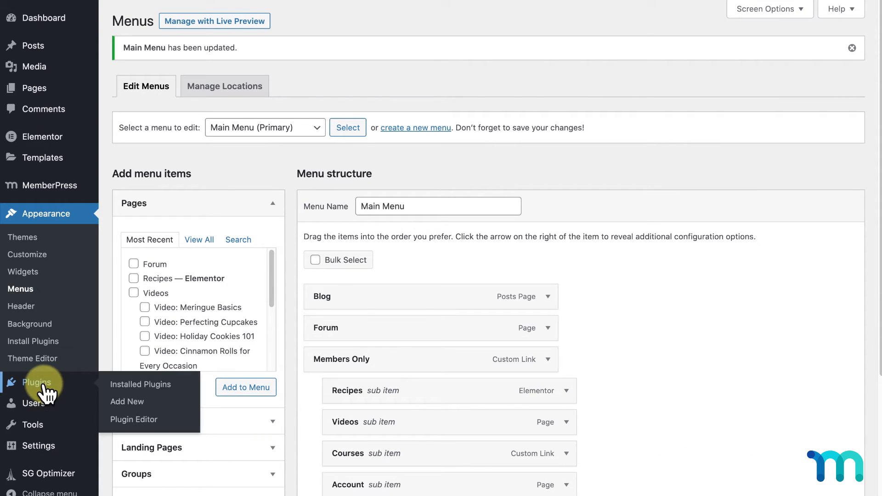
pyautogui.click(136, 404)
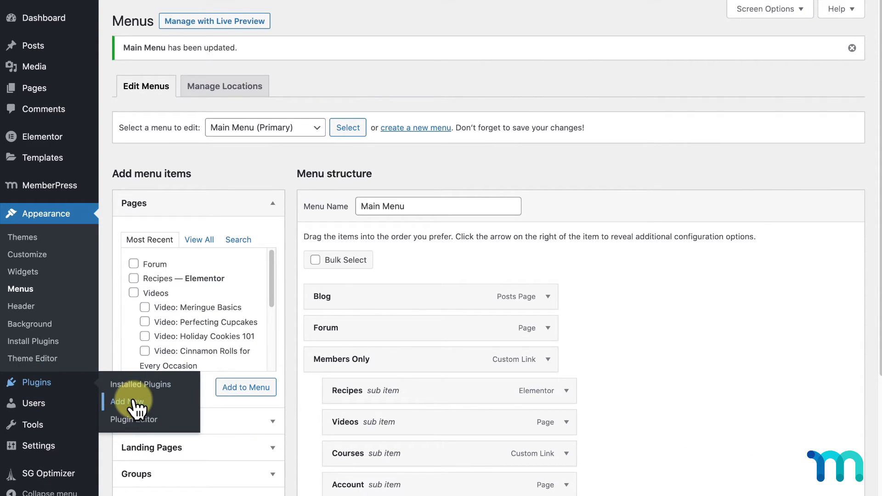
pyautogui.click(750, 54)
pyautogui.write('login or logout menu item')
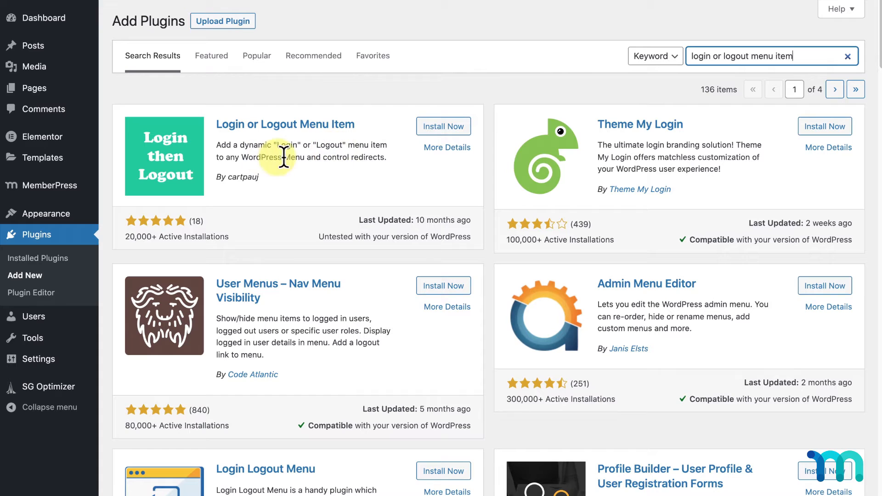
pyautogui.click(428, 132)
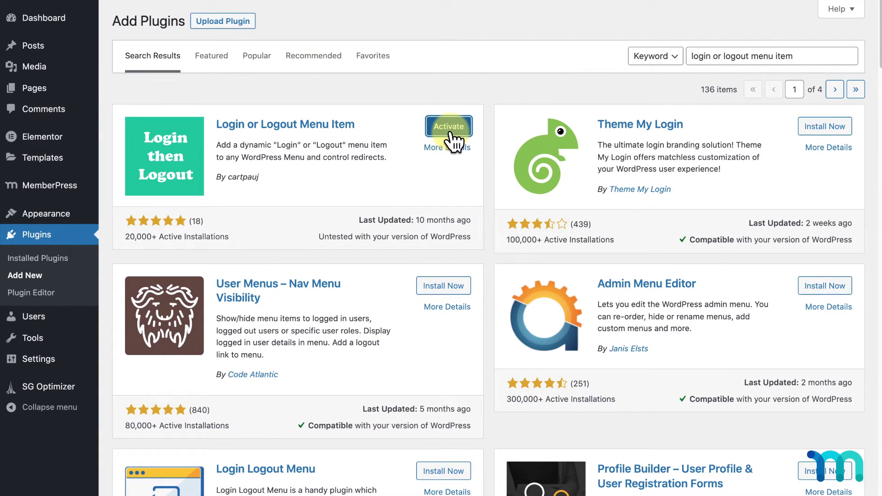
pyautogui.click(448, 126)
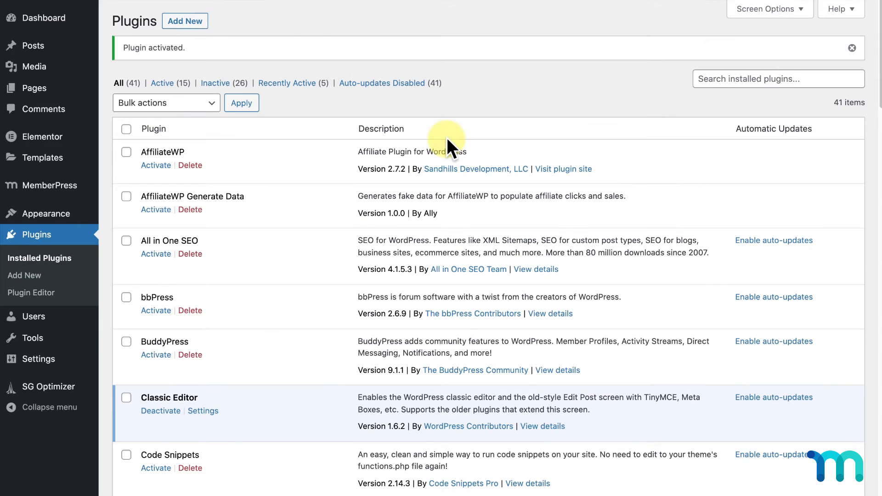
pyautogui.moveTo(59, 223)
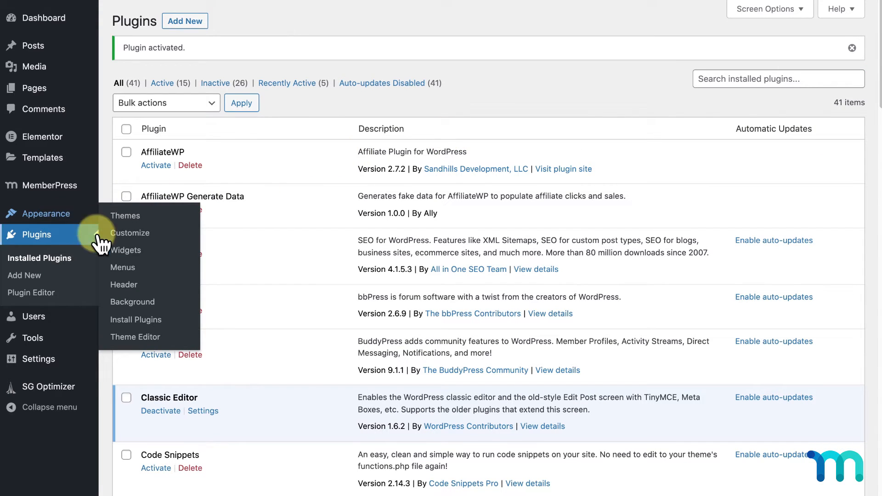
pyautogui.click(128, 267)
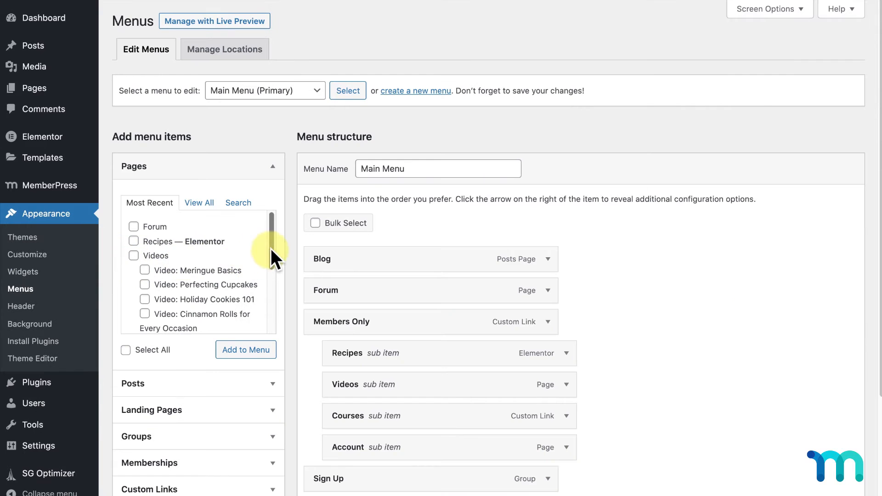
# - Add the Log In|Log Out link from Login/Logout options to the Main Menu and save it
pyautogui.scroll(-4, 285, 236)
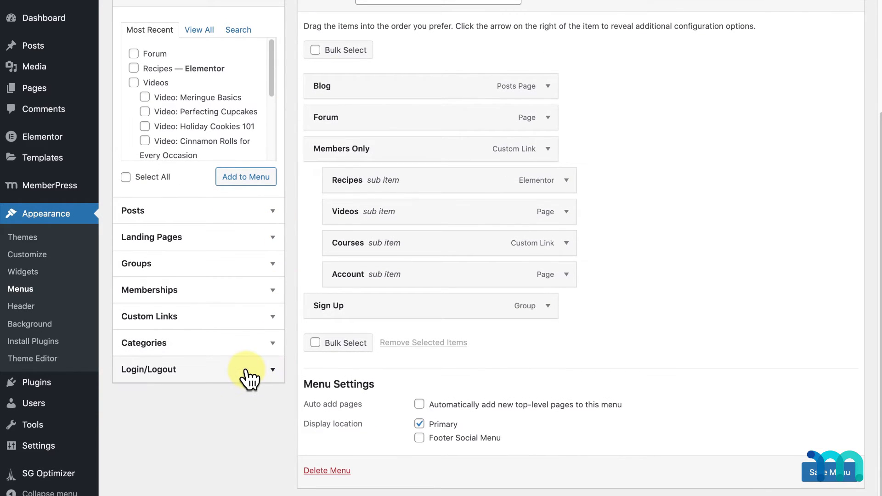
pyautogui.click(259, 376)
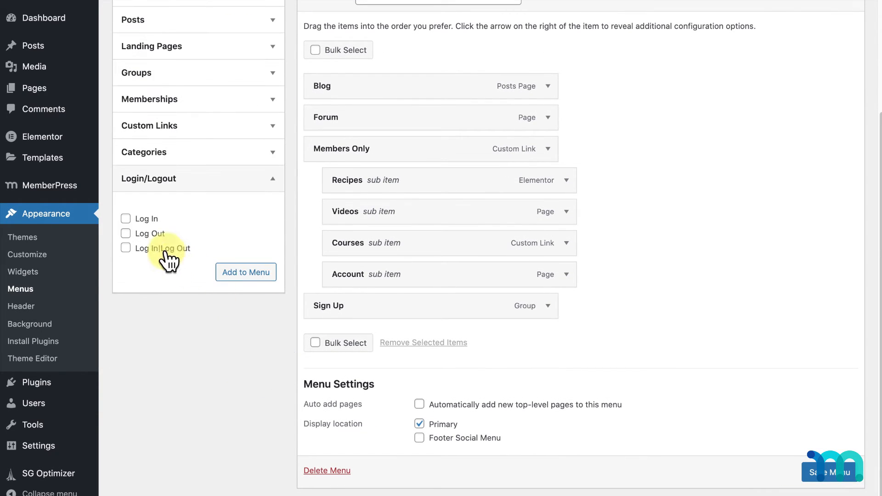
pyautogui.click(165, 252)
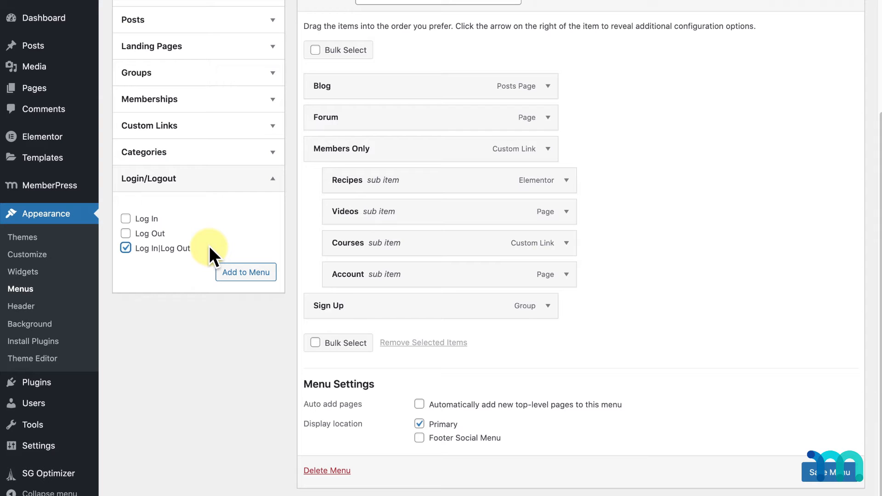
pyautogui.click(248, 272)
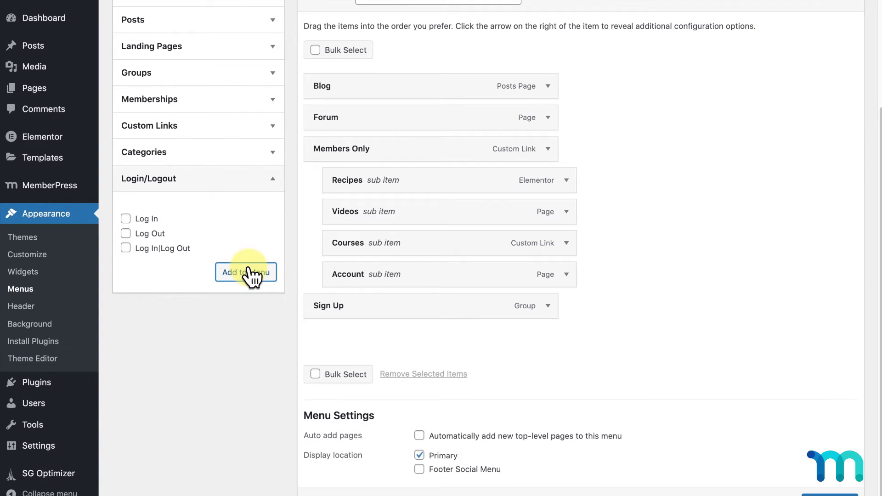
pyautogui.scroll(-1, 661, 299)
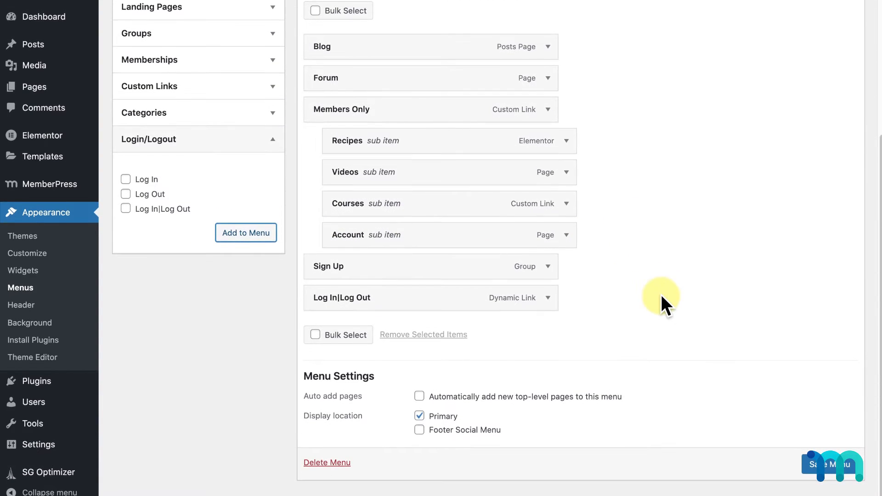
pyautogui.click(548, 299)
pyautogui.scroll(-1, 449, 349)
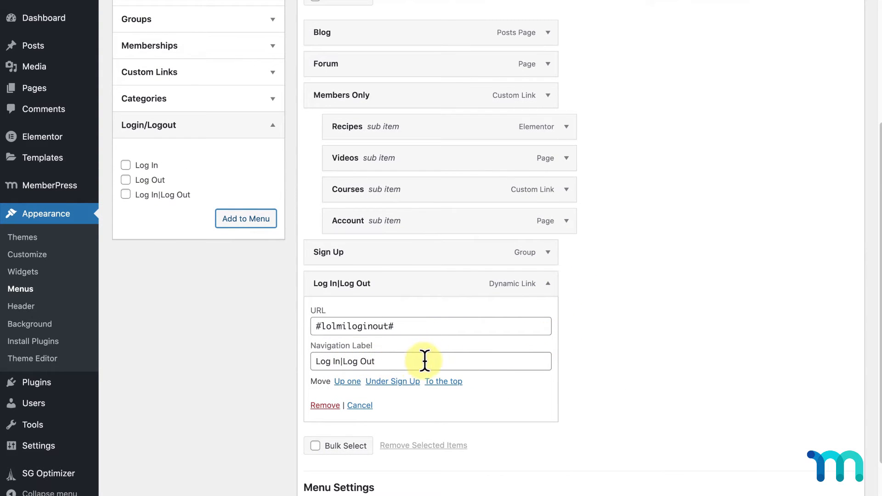
pyautogui.scroll(-2, 643, 337)
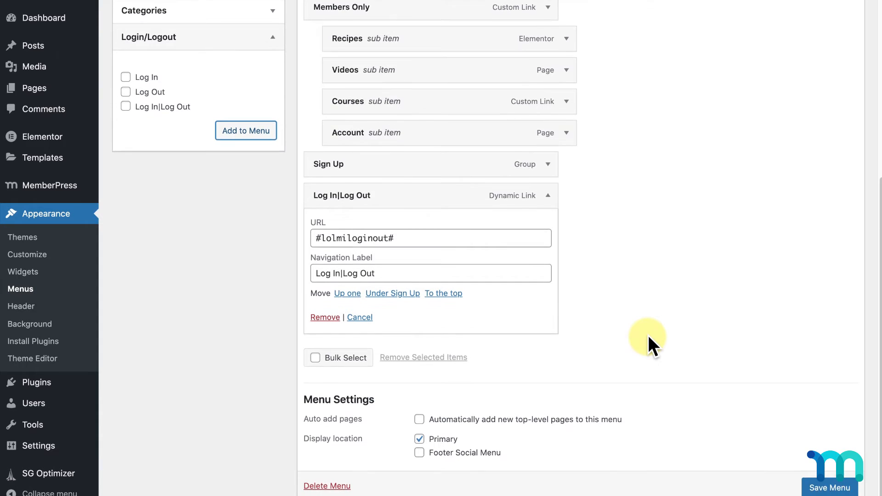
pyautogui.click(830, 481)
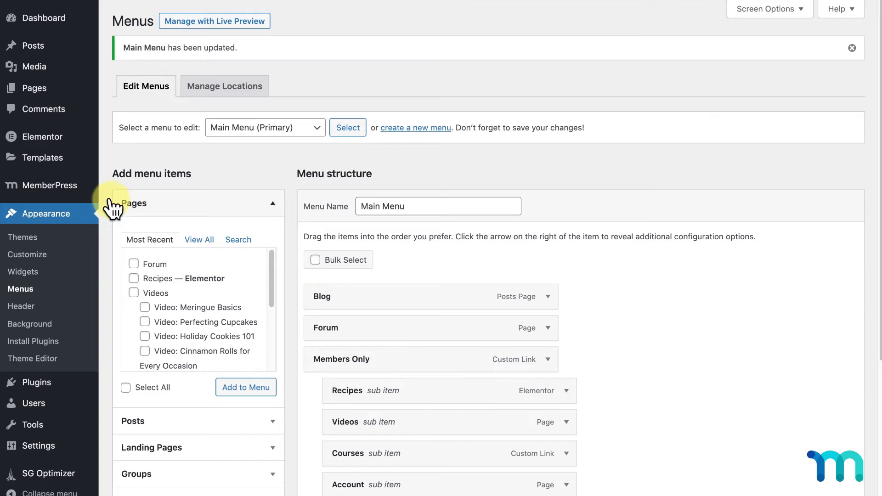
pyautogui.moveTo(69, 190)
pyautogui.click(138, 378)
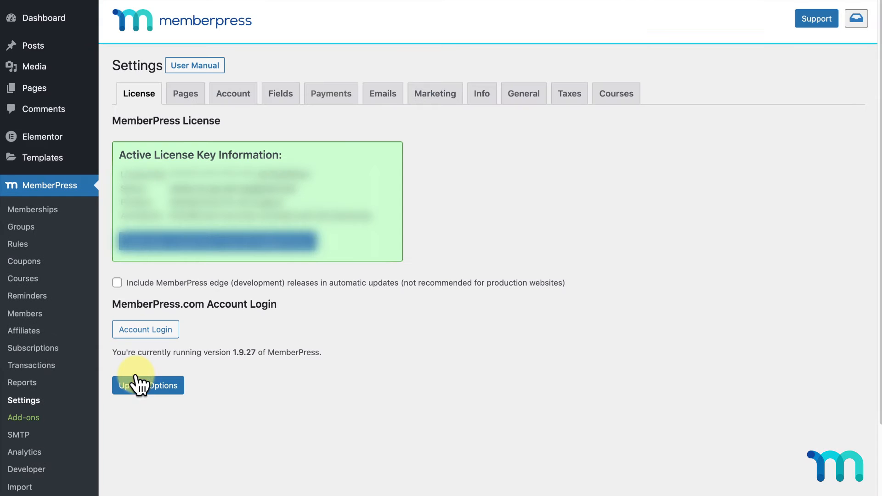
# - On the Account tab, switch to the MemberPress login page URL and update the options
pyautogui.click(243, 98)
pyautogui.scroll(-3, 207, 237)
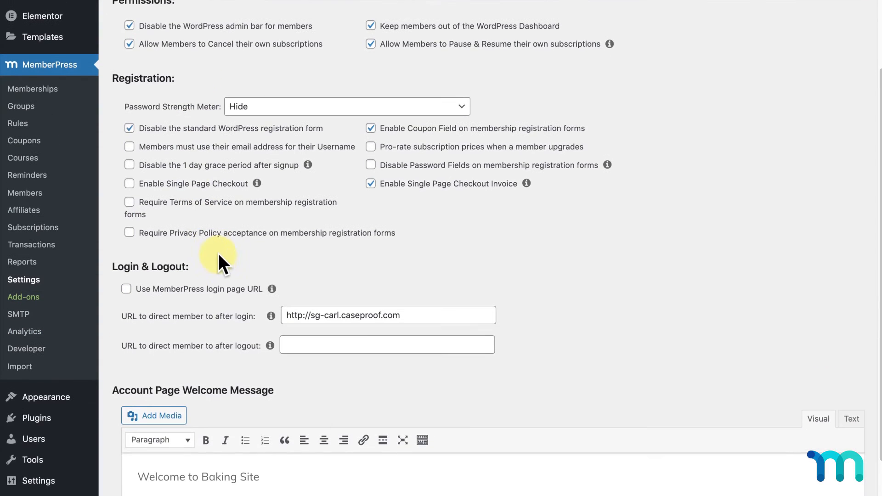
pyautogui.click(127, 283)
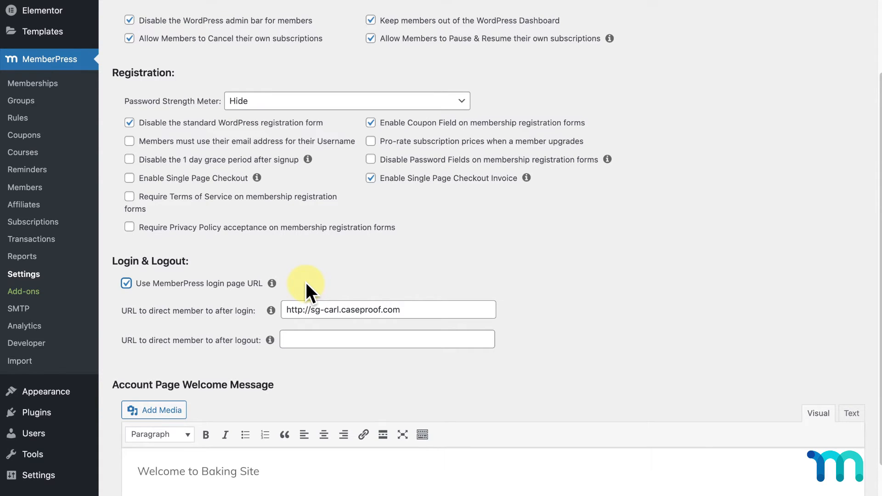
pyautogui.scroll(-3, 115, 347)
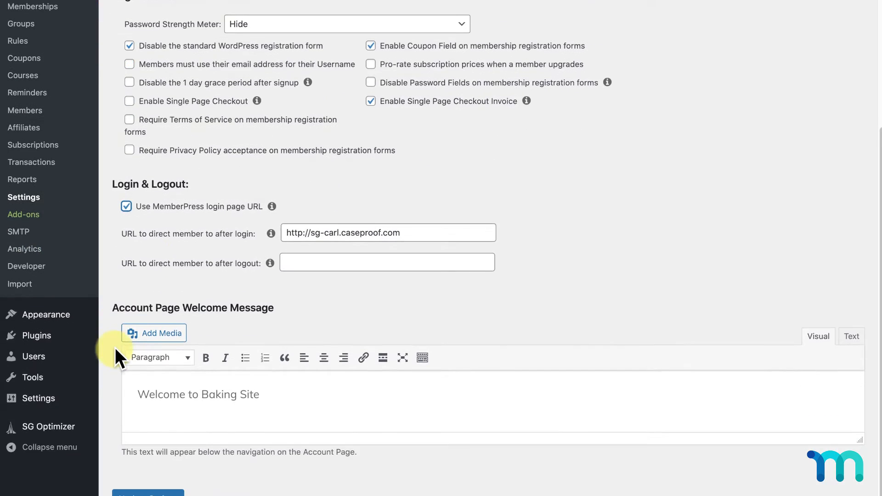
pyautogui.click(182, 484)
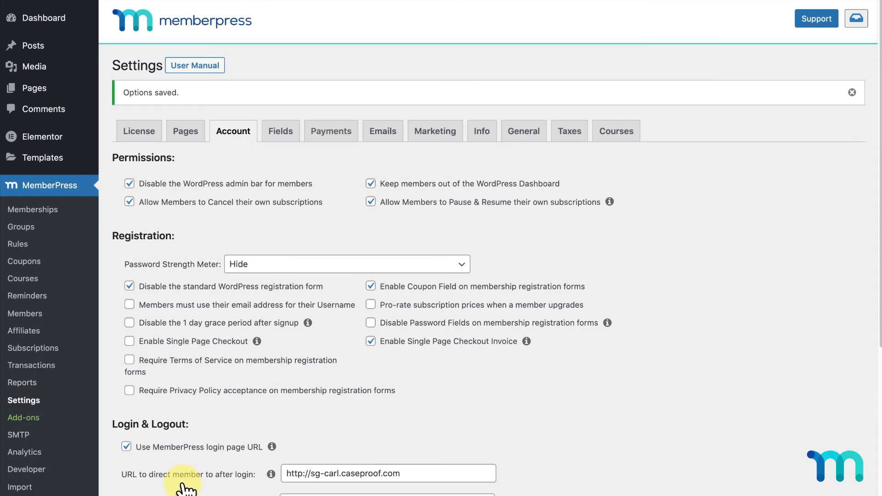
# - Open the Baking Site in an incognito window as a logged-out visitor
pyautogui.moveTo(62, 13)
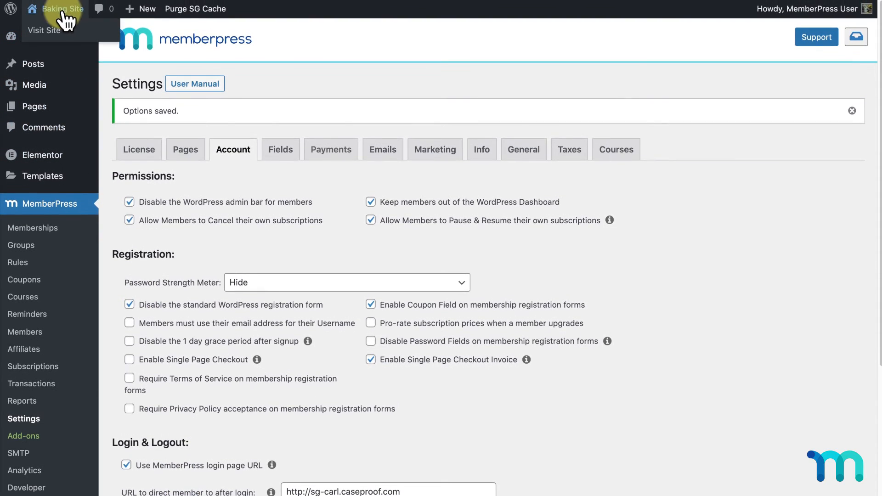
pyautogui.rightClick(59, 28)
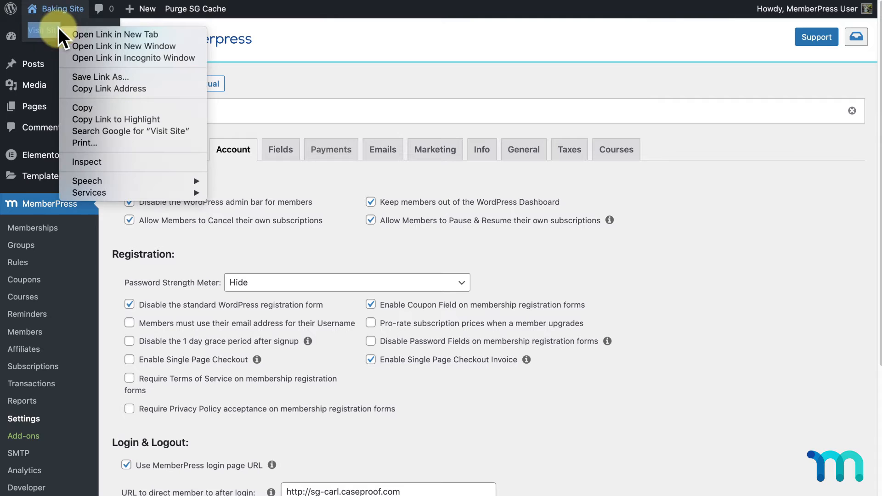
pyautogui.click(184, 58)
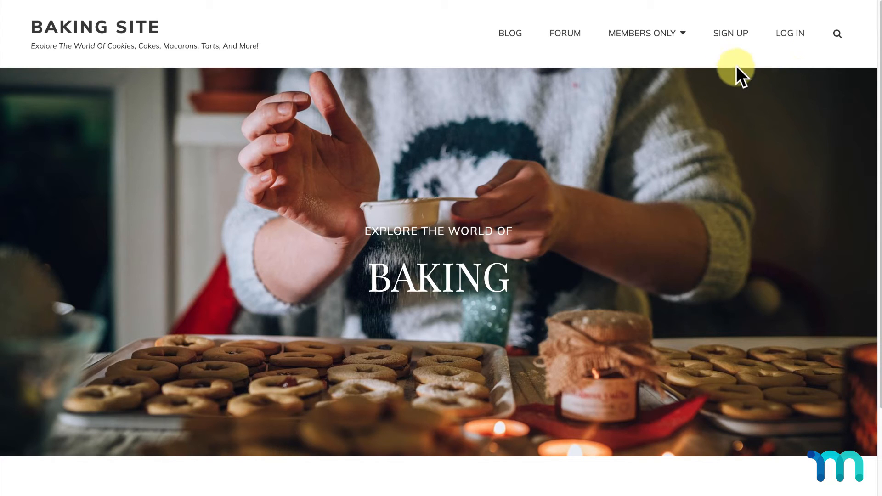
# - Check the Sign Up plans page, then go to the member Log In page
pyautogui.click(735, 42)
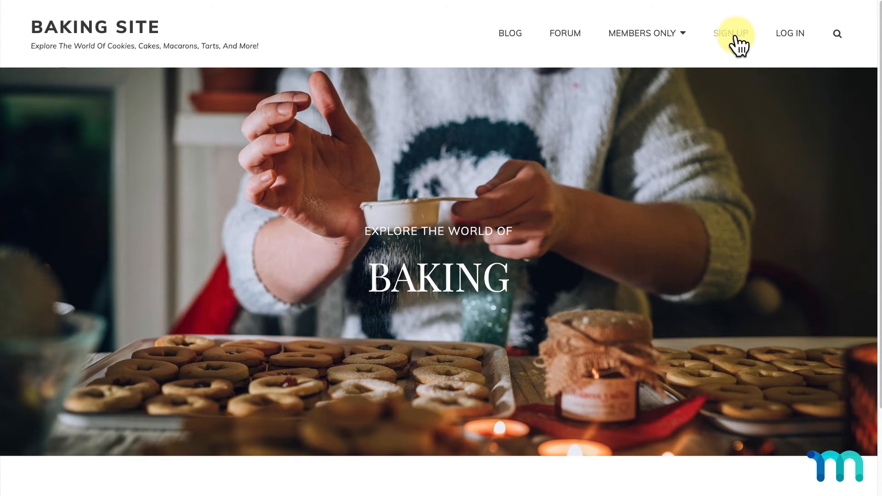
pyautogui.scroll(-8, 735, 35)
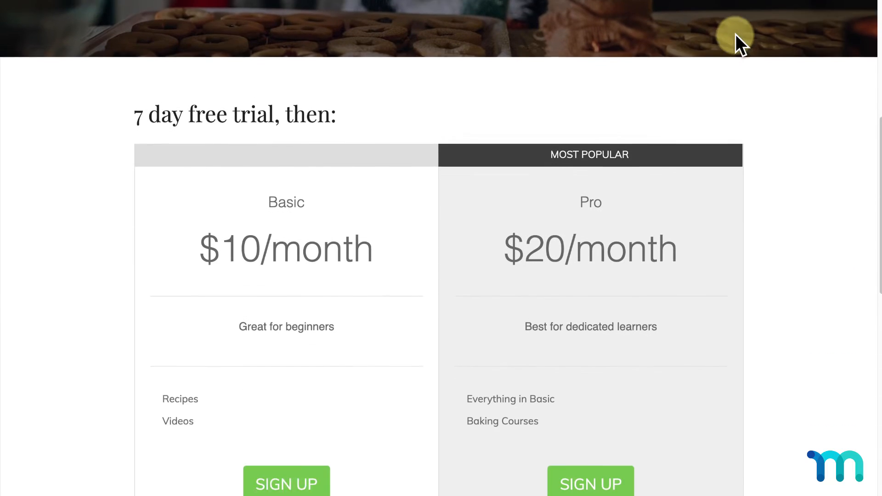
pyautogui.scroll(8, 735, 36)
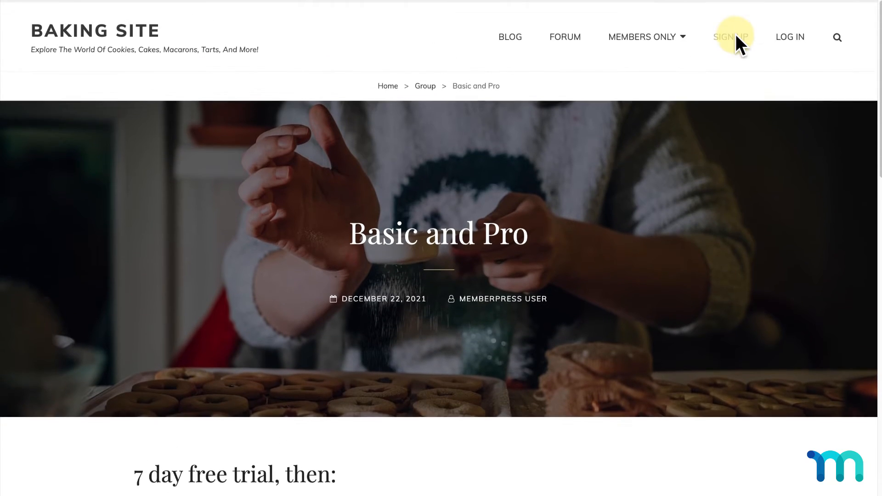
pyautogui.click(789, 28)
pyautogui.scroll(-3, 790, 91)
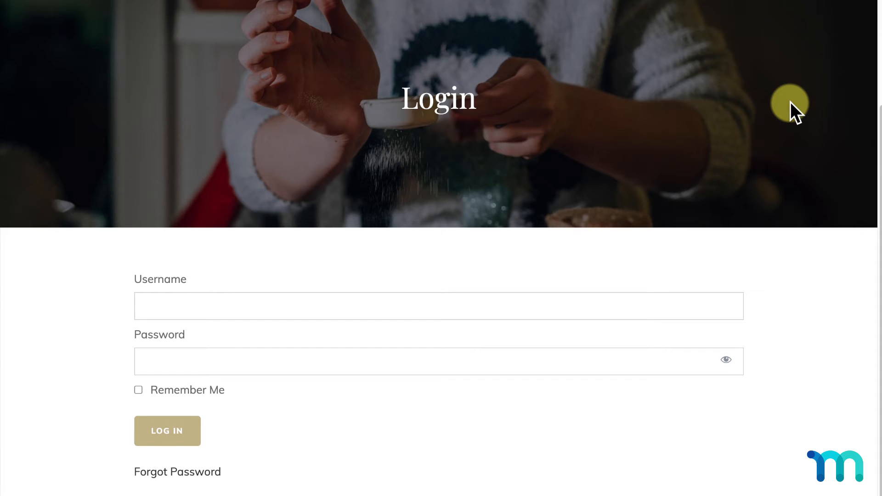
pyautogui.scroll(3, 790, 103)
# - Confirm the Cookie Dough Oreo Cheesecake Bar and Matcha Cream Puffs recipes are members-only
pyautogui.moveTo(679, 37)
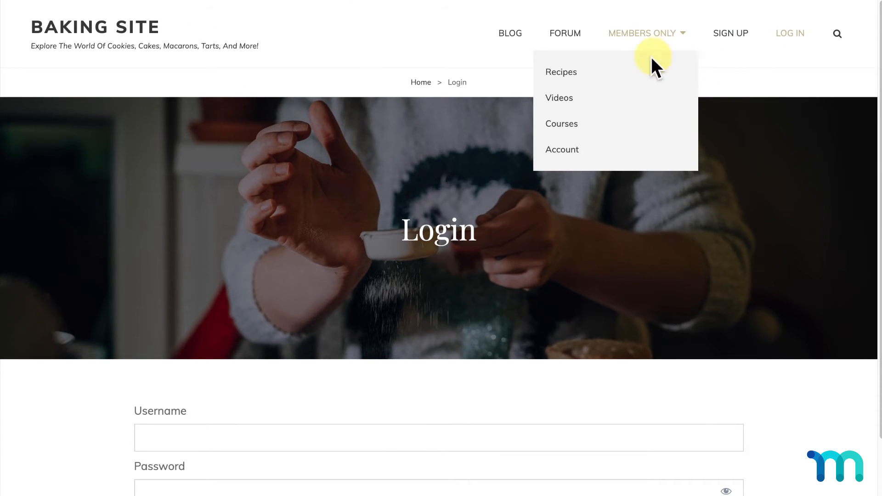
pyautogui.click(616, 76)
pyautogui.scroll(-15, 618, 70)
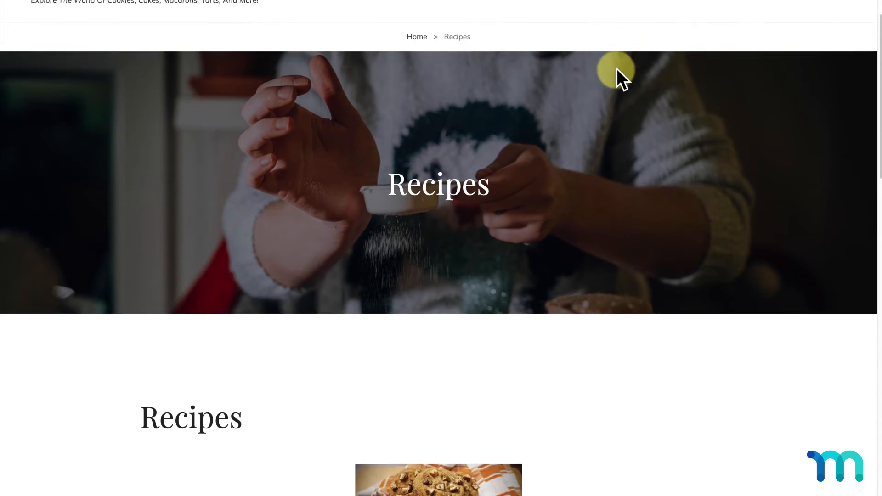
pyautogui.scroll(8, 617, 68)
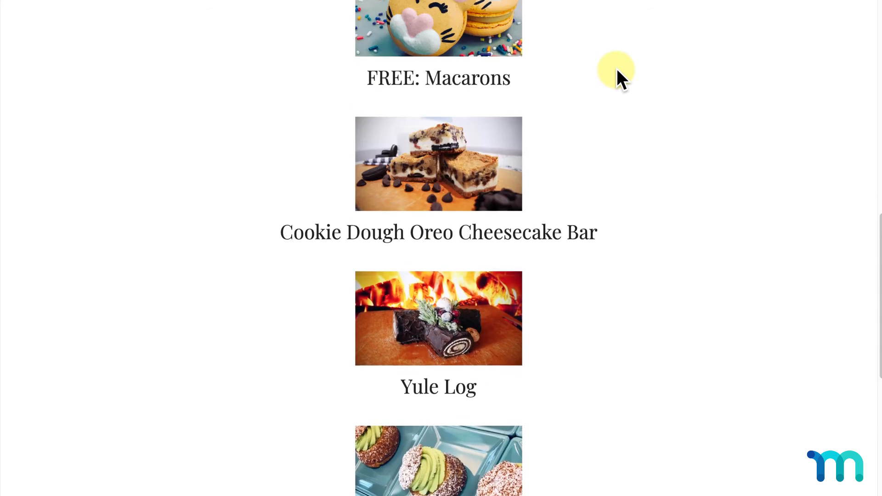
pyautogui.click(491, 274)
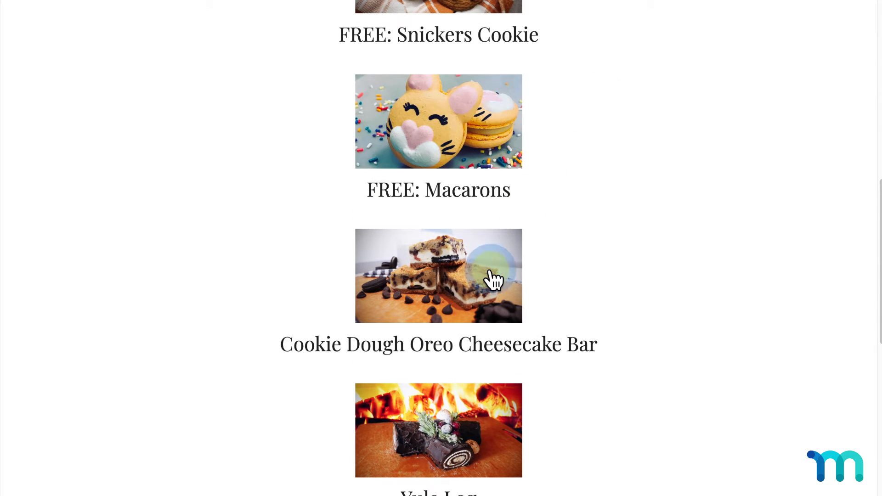
pyautogui.scroll(-6, 491, 272)
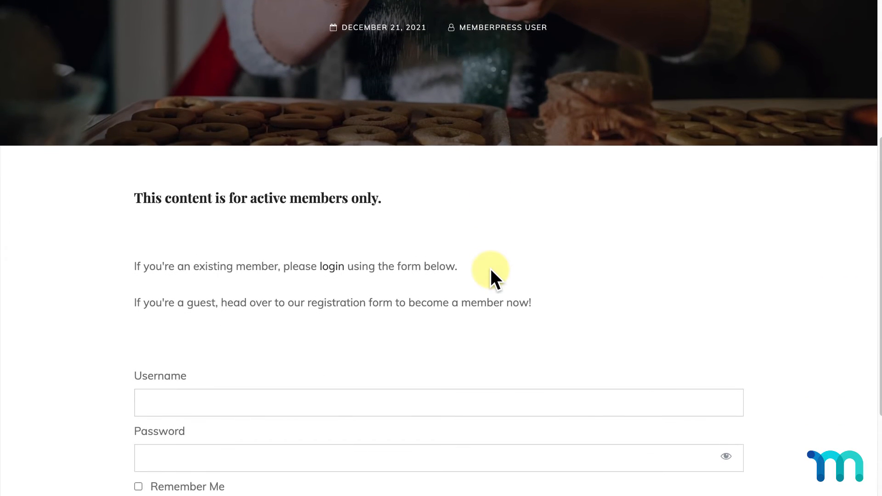
pyautogui.scroll(-3, 490, 270)
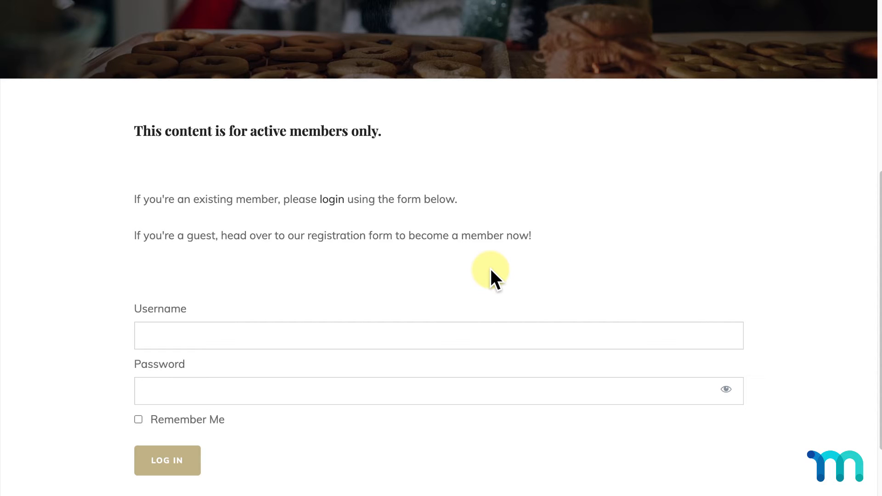
pyautogui.scroll(15, 489, 269)
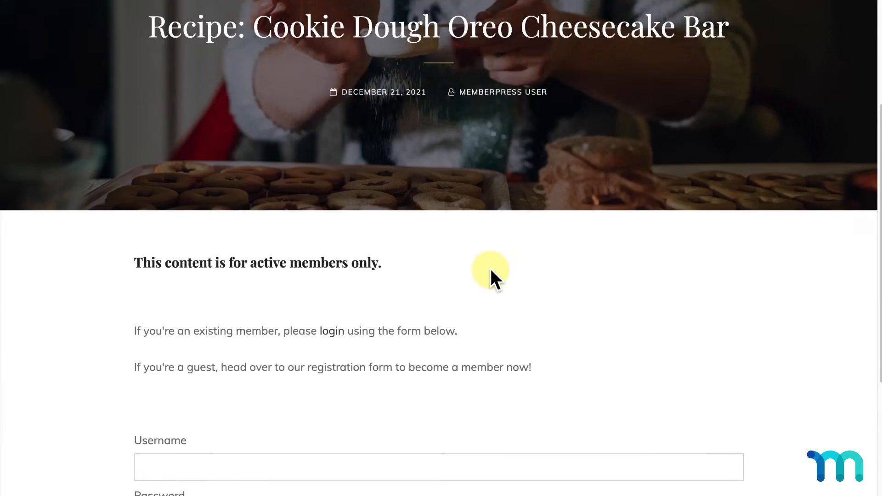
pyautogui.moveTo(676, 42)
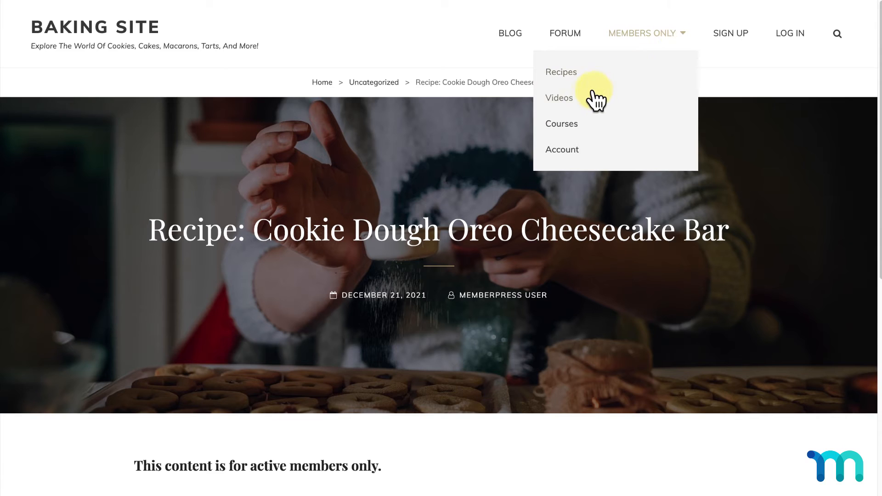
pyautogui.click(581, 72)
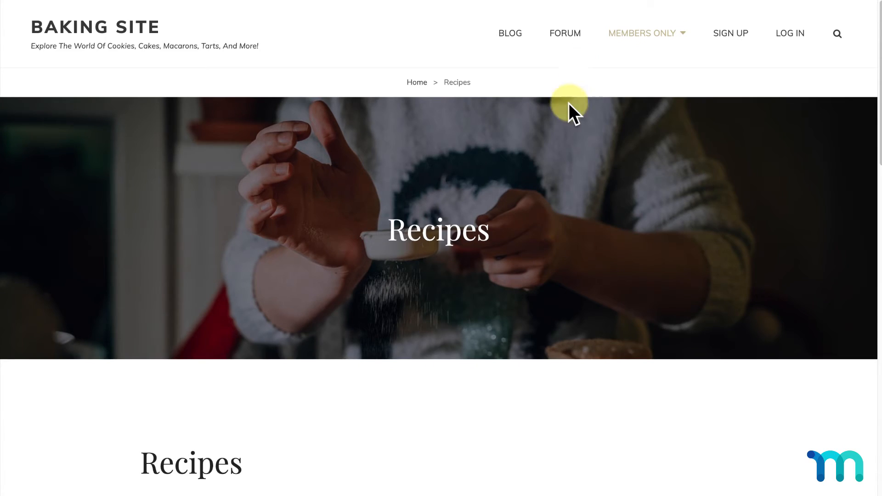
pyautogui.scroll(-15, 567, 205)
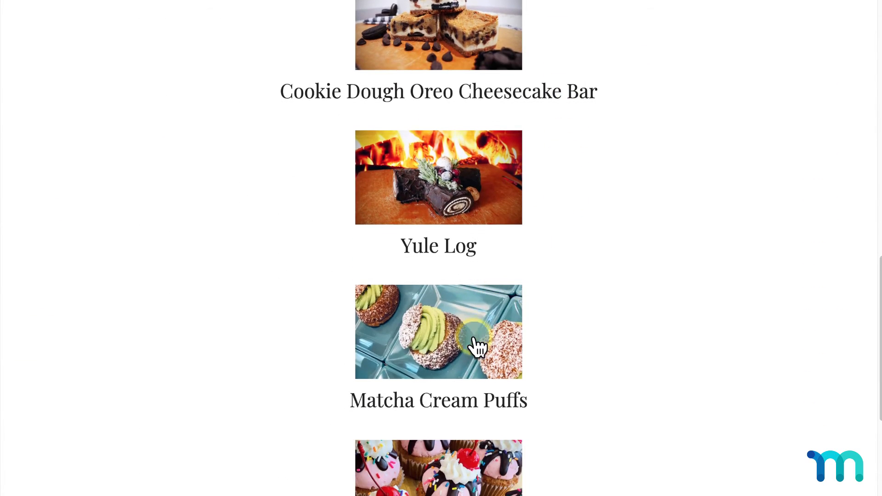
pyautogui.click(475, 344)
pyautogui.scroll(-4, 475, 339)
pyautogui.scroll(4, 476, 340)
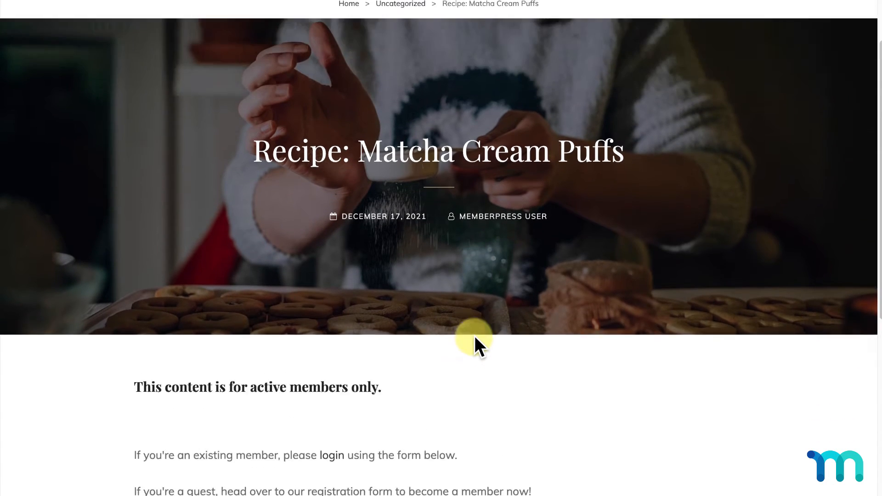
# - Confirm the free Snickers Cookie recipe is fully readable to guests
pyautogui.moveTo(656, 48)
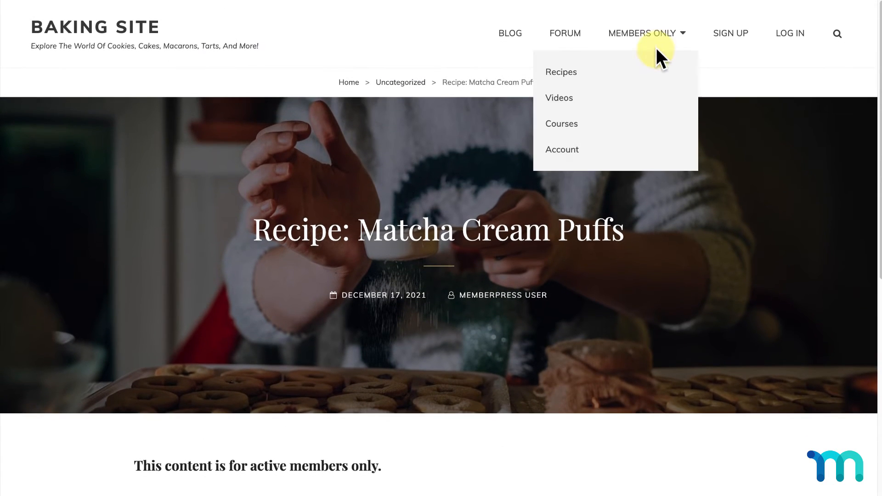
pyautogui.click(644, 68)
pyautogui.scroll(-5, 628, 179)
pyautogui.click(512, 237)
pyautogui.scroll(-10, 514, 237)
pyautogui.scroll(10, 513, 234)
pyautogui.scroll(3, 513, 233)
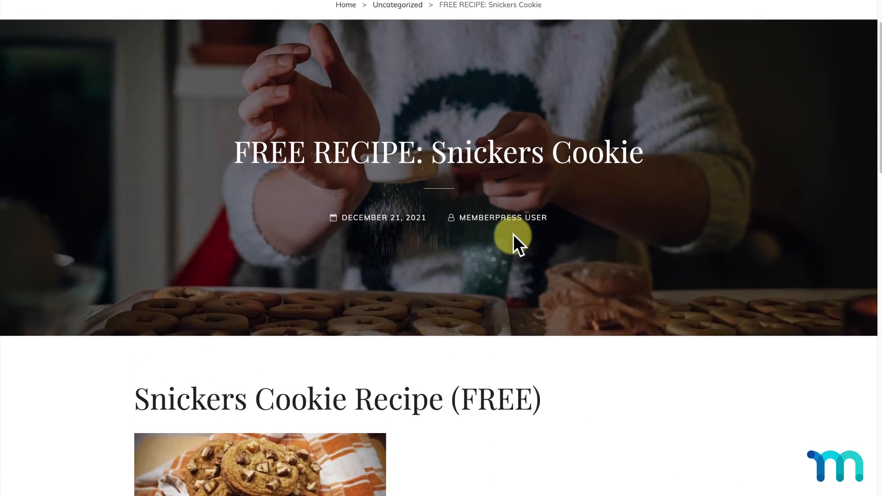
# - Confirm the Cinnamon Rolls video and Baking for Beginners course are locked for guests
pyautogui.moveTo(685, 37)
pyautogui.click(574, 98)
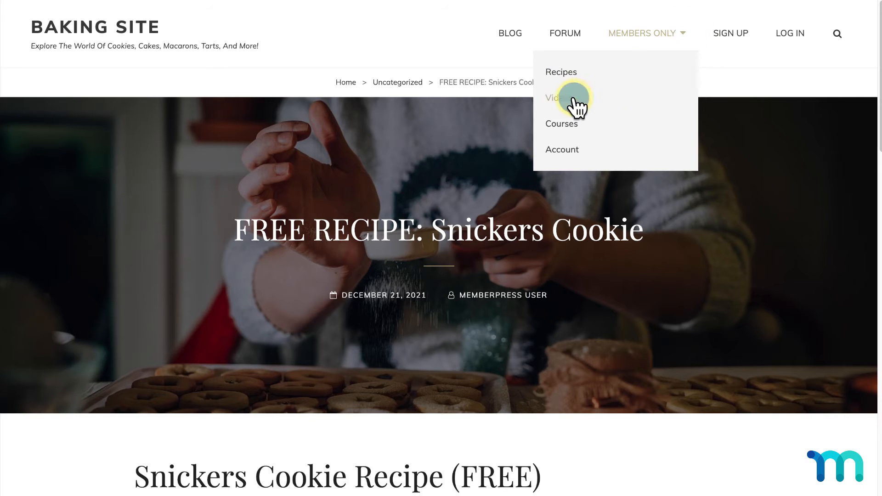
pyautogui.scroll(-2, 575, 96)
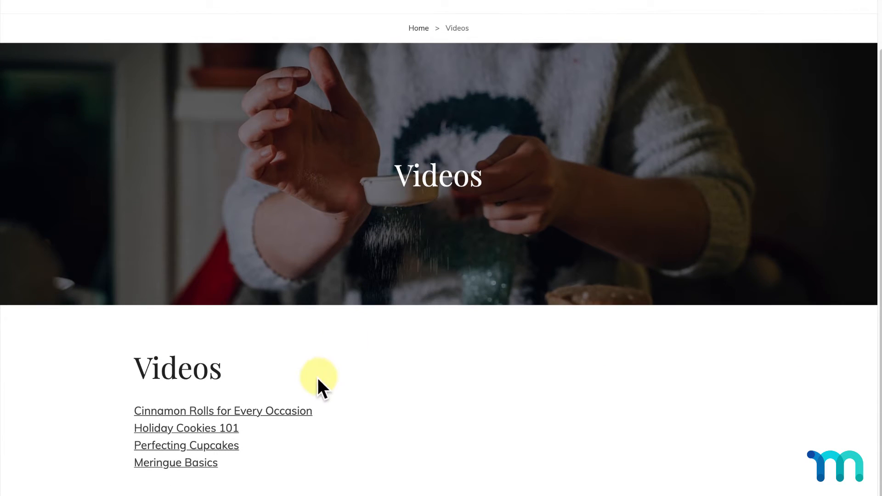
pyautogui.click(299, 409)
pyautogui.scroll(-3, 553, 294)
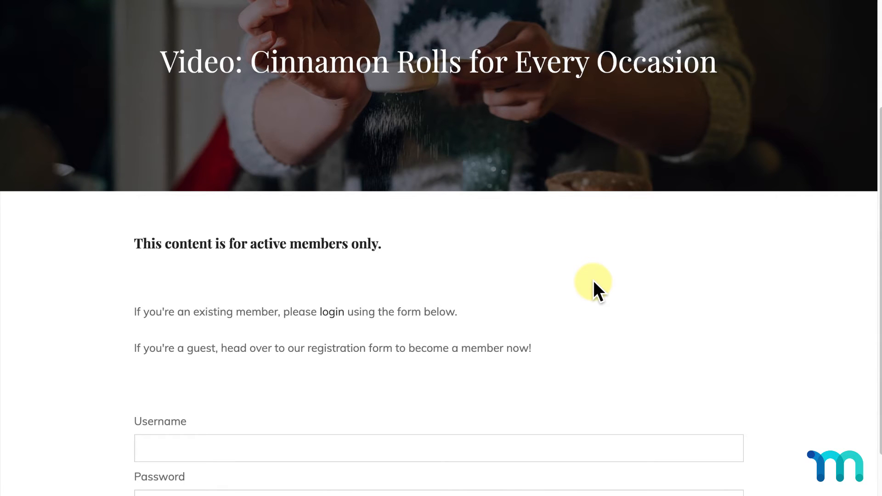
pyautogui.scroll(3, 593, 285)
pyautogui.moveTo(675, 43)
pyautogui.click(569, 123)
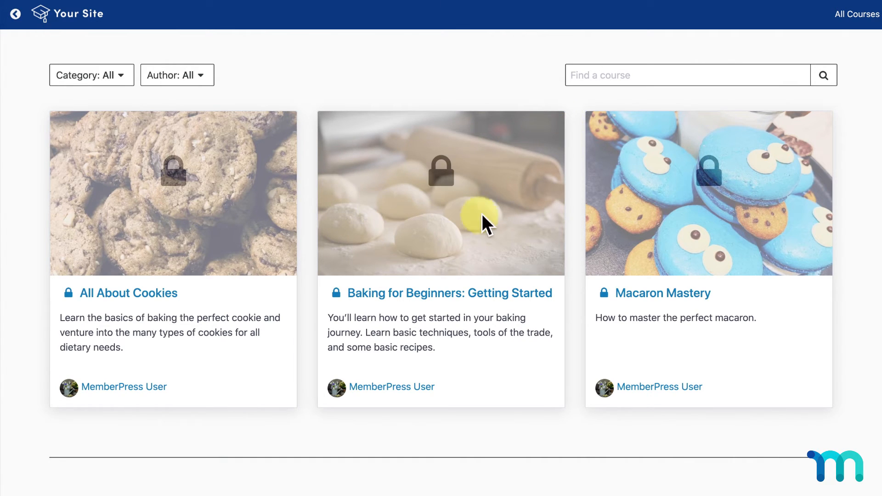
pyautogui.click(492, 296)
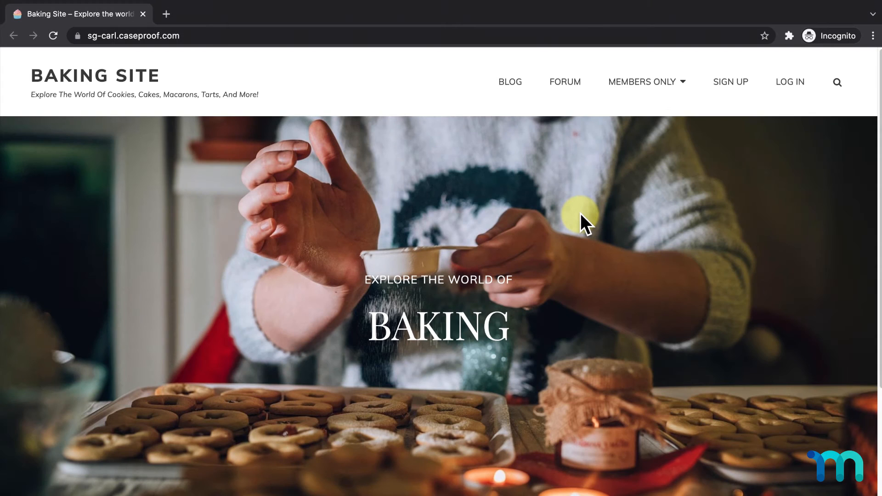
# - From the Sign Up page, choose the Basic plan
pyautogui.click(725, 84)
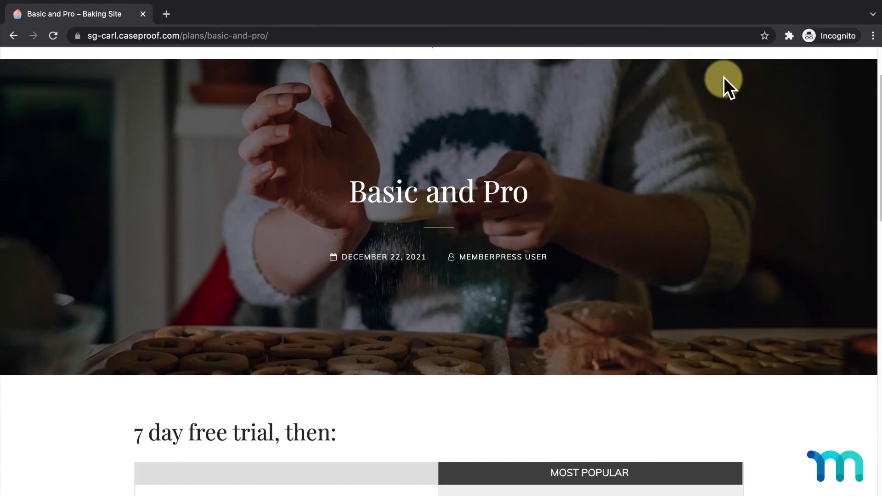
pyautogui.scroll(-5, 724, 77)
pyautogui.click(262, 464)
pyautogui.scroll(-2, 317, 427)
pyautogui.scroll(-6, 316, 427)
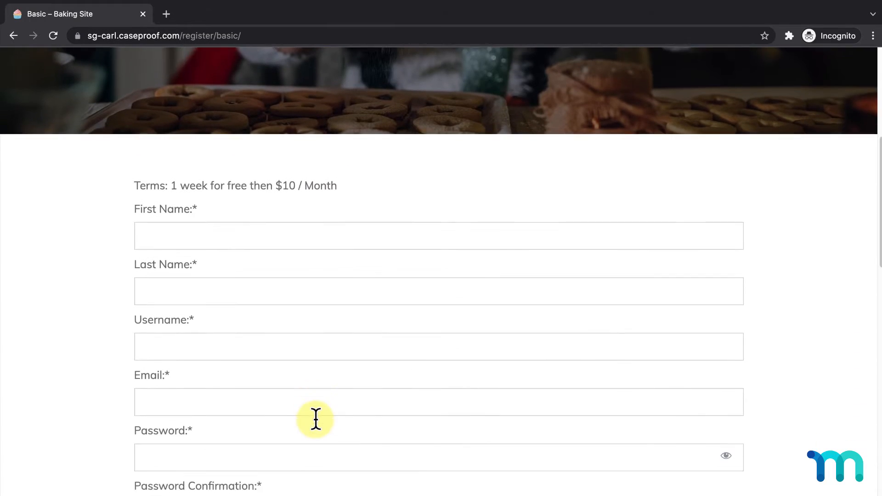
# - Fill in the test member's first and last name, username, e-mail and matching password
pyautogui.click(473, 158)
pyautogui.write('test')
pyautogui.press('Tab')
pyautogui.write('user')
pyautogui.press('Tab')
pyautogui.write('tester12345')
pyautogui.press('Tab')
pyautogui.write('tester12345@test.com')
pyautogui.press('Tab')
pyautogui.write('test123')
pyautogui.press('Tab')
pyautogui.write('test123')
# - Submit the registration and enter the test card number, expiry, CVC and ZIP at checkout
pyautogui.scroll(-4, 473, 161)
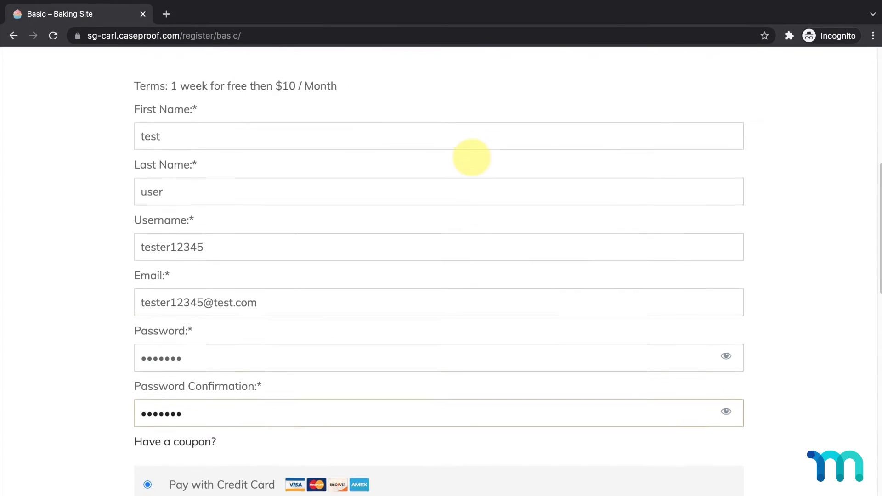
pyautogui.scroll(-2, 446, 375)
pyautogui.click(197, 444)
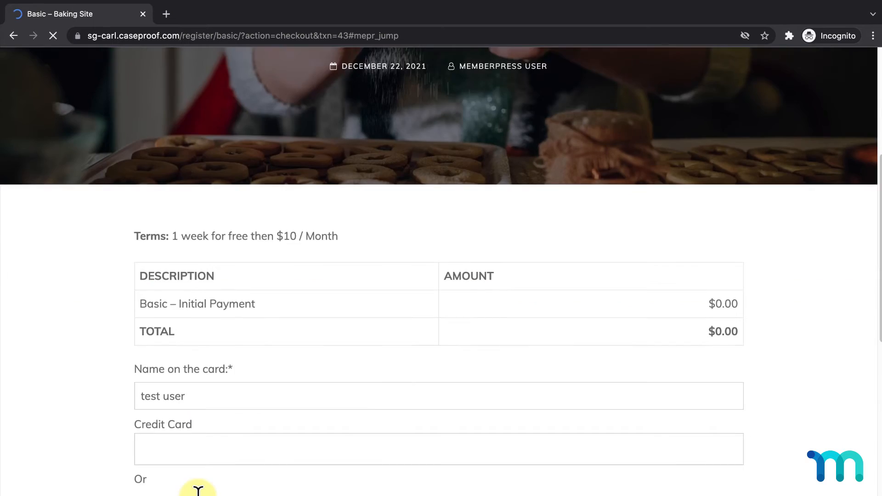
pyautogui.click(267, 349)
pyautogui.write('4242 4242 4242 424')
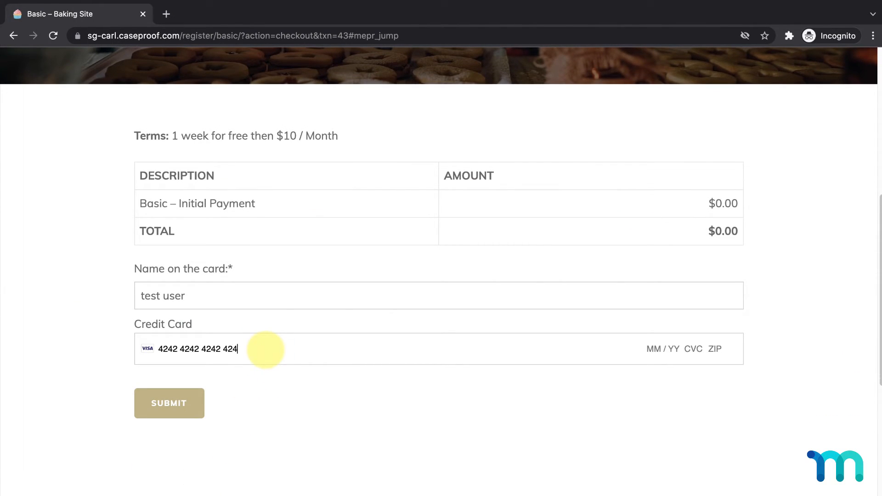
pyautogui.write('2 11 / 23 111 90210')
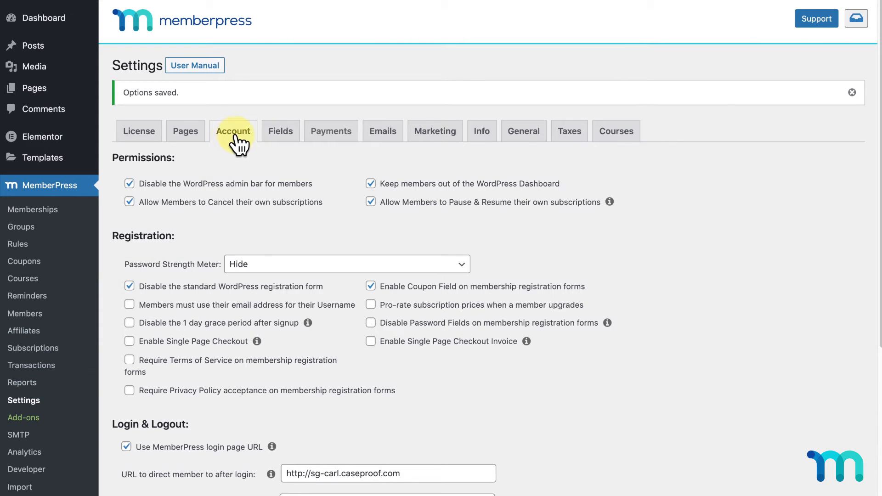
# - Tick Enable Single Page Checkout and Enable Single Page Checkout Invoice in Account settings
pyautogui.scroll(-5, 198, 237)
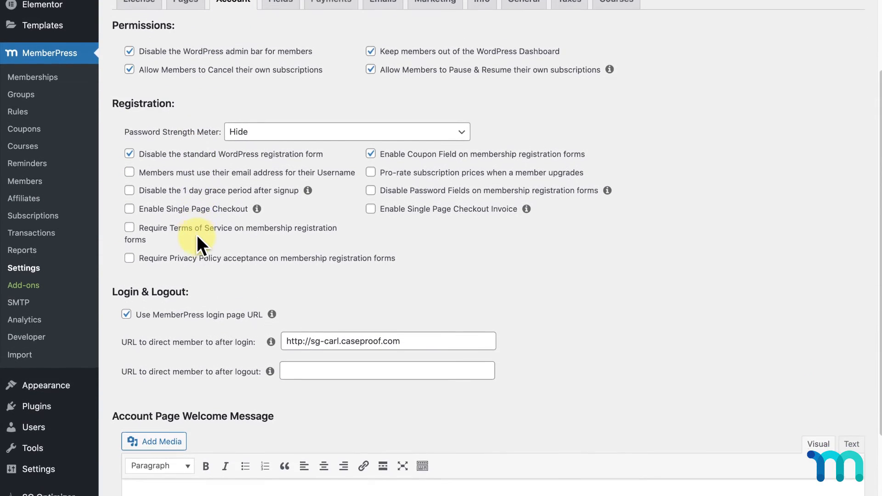
pyautogui.click(130, 204)
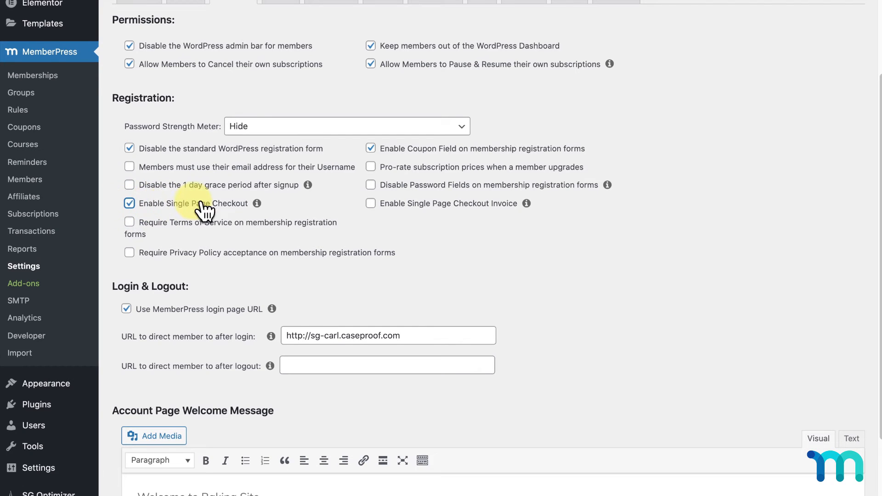
pyautogui.click(371, 204)
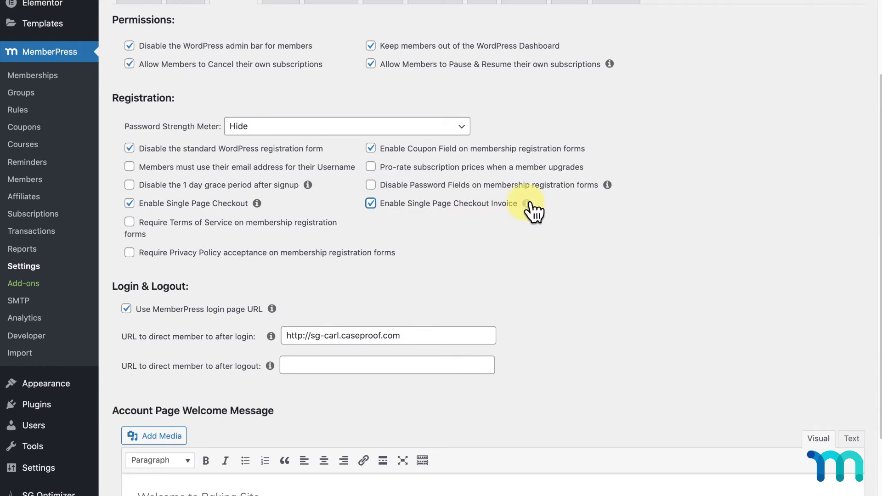
pyautogui.scroll(-3, 554, 203)
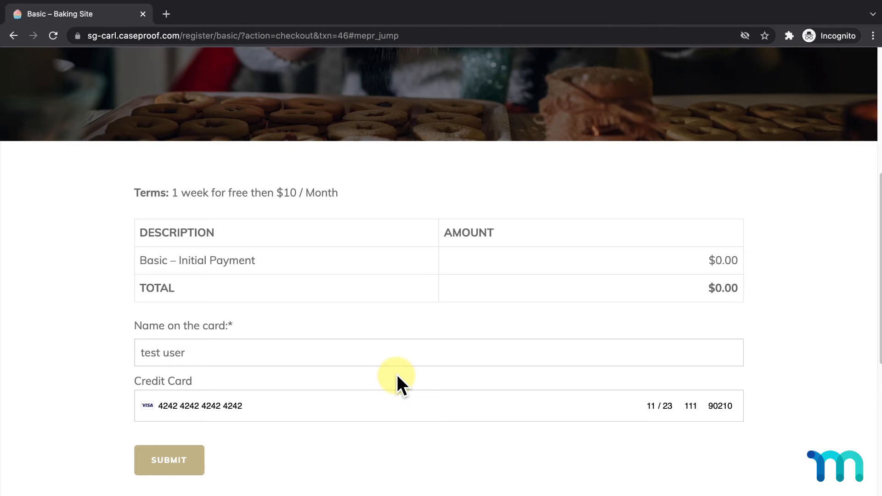
# - Log out and start a new sign-up for the Basic plan
pyautogui.scroll(7, 398, 376)
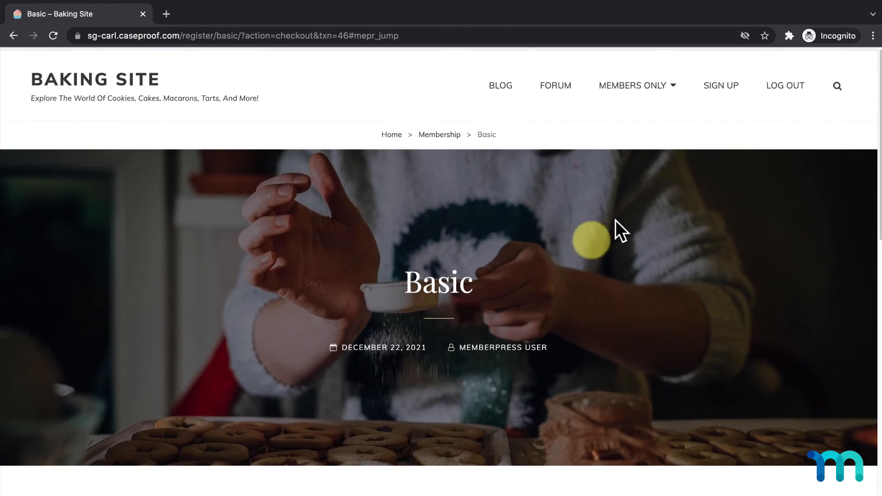
pyautogui.click(788, 94)
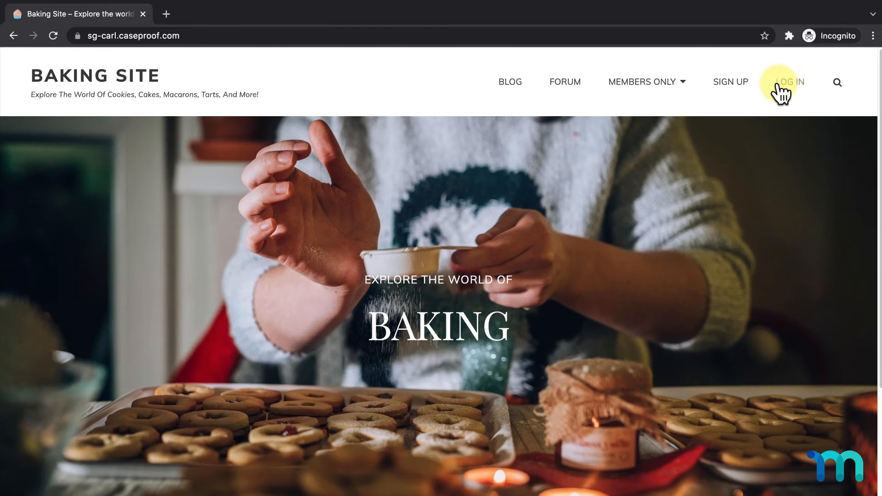
pyautogui.click(735, 85)
pyautogui.scroll(-10, 736, 80)
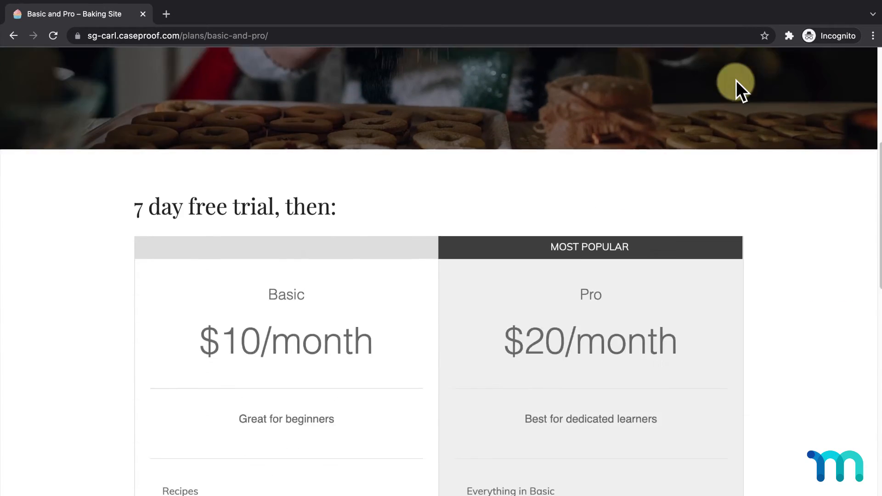
pyautogui.click(315, 448)
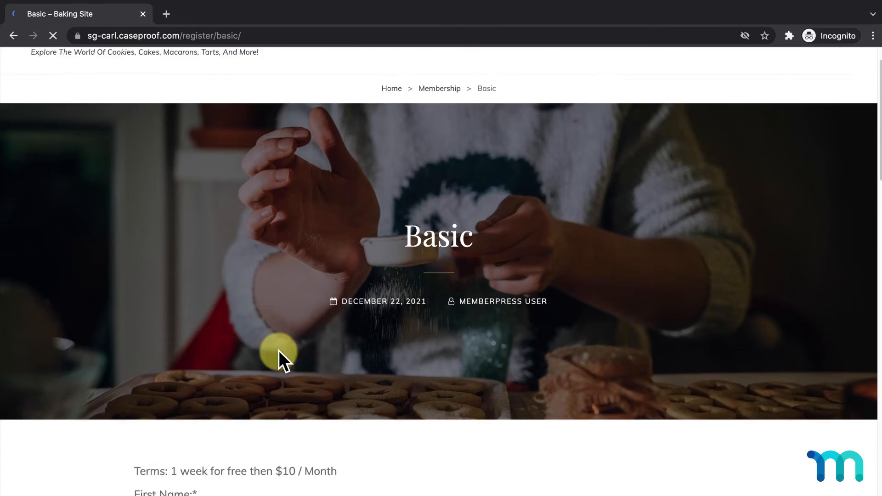
# - Fill in the second test member's name, username, e-mail and password
pyautogui.scroll(-6, 279, 350)
pyautogui.click(455, 151)
pyautogui.write('Tester')
pyautogui.press('Tab')
pyautogui.write('Two')
pyautogui.press('Tab')
pyautogui.write('testusertwo123')
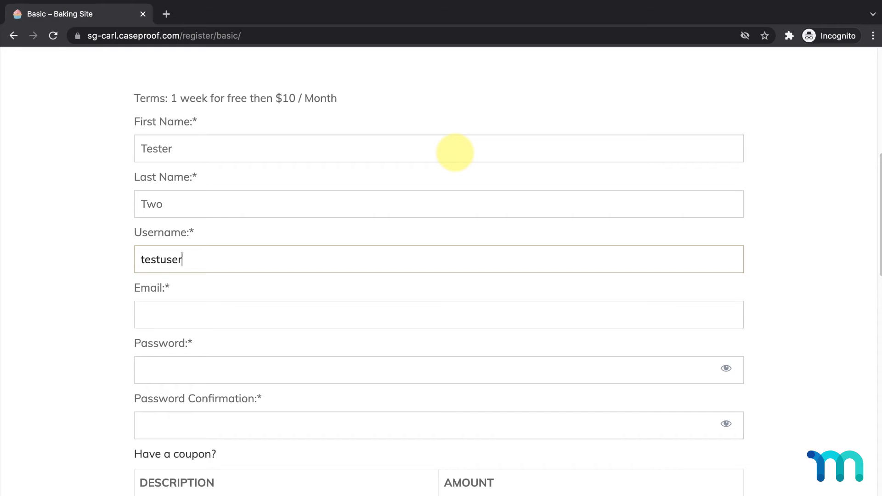
pyautogui.press('Tab')
pyautogui.write('testusertwo123@test.com')
pyautogui.press('Tab')
pyautogui.write('test123')
pyautogui.press('Tab')
pyautogui.write('test123')
# - Enter the cardholder name and test card details, then submit to reach the Thank You page
pyautogui.scroll(-5, 460, 179)
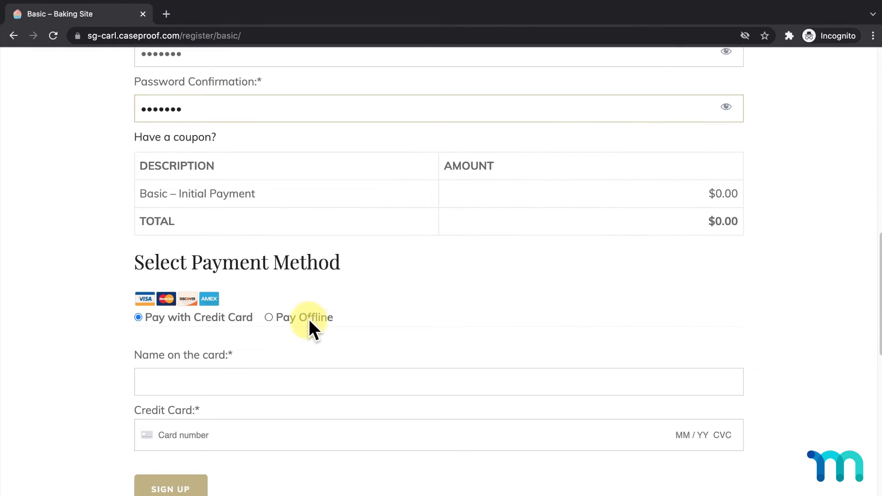
pyautogui.scroll(-2, 388, 285)
pyautogui.click(414, 312)
pyautogui.write('TestUser Two')
pyautogui.press('Tab')
pyautogui.write('4242 4242 4242 4242 11 / 23 ')
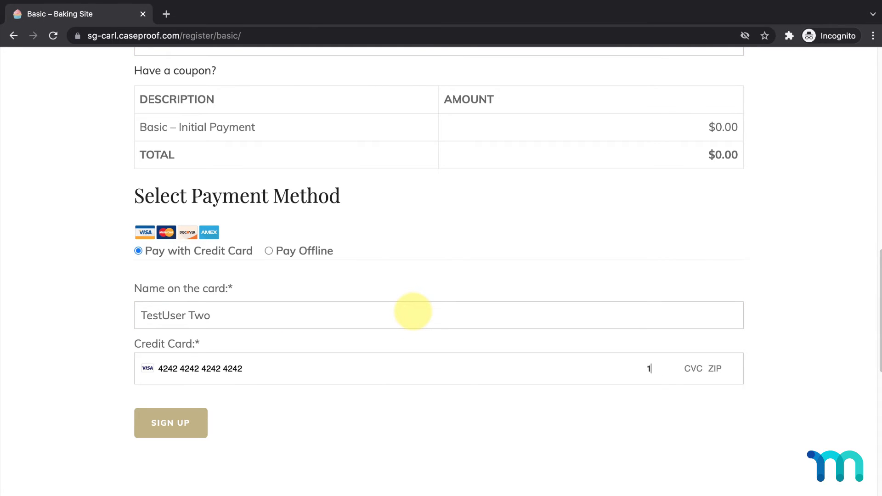
pyautogui.write('111 90210')
pyautogui.click(191, 420)
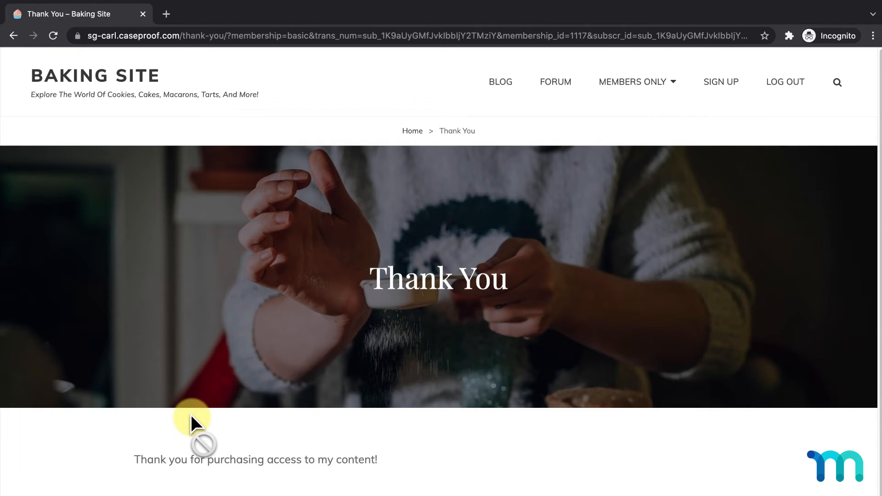
pyautogui.scroll(-2, 443, 406)
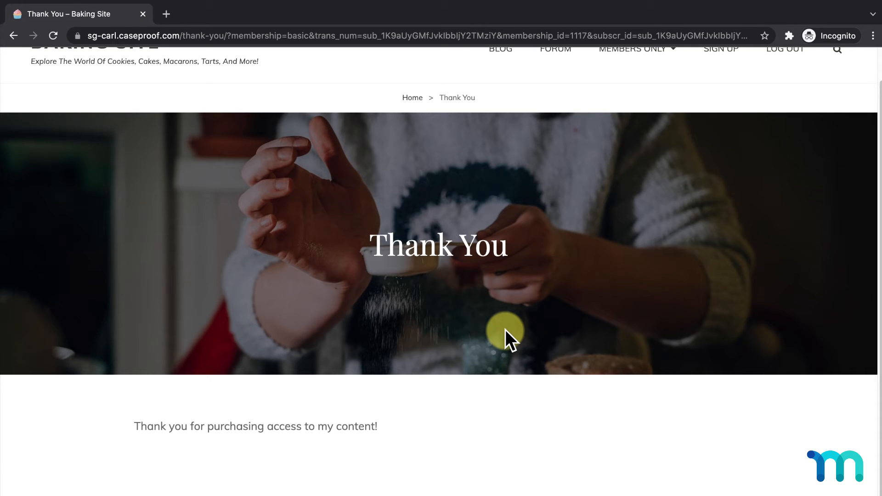
pyautogui.scroll(1, 505, 329)
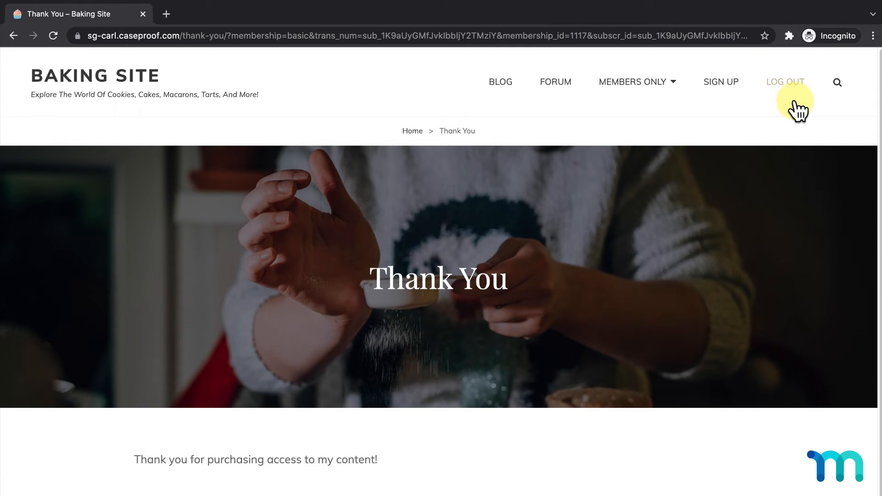
# - Open the members-only Cookie Dough Oreo Cheesecake Bar recipe from the Recipes page
pyautogui.moveTo(683, 92)
pyautogui.click(561, 124)
pyautogui.scroll(-10, 562, 143)
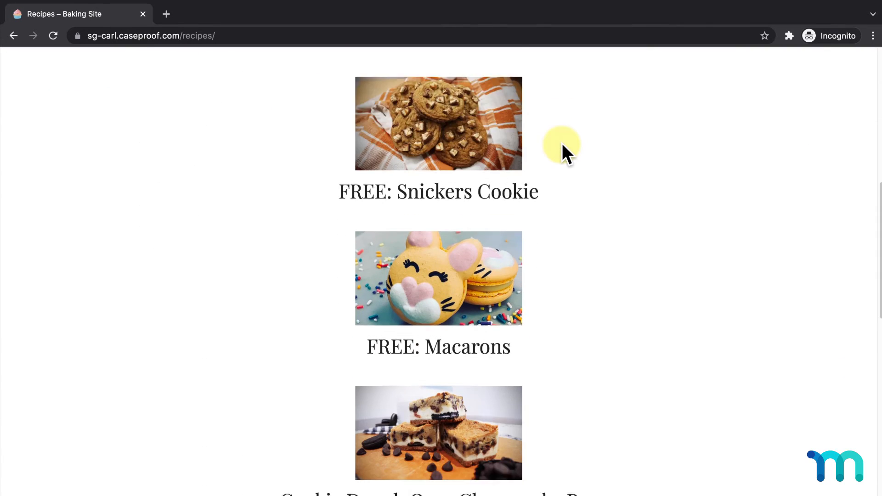
pyautogui.click(455, 289)
pyautogui.scroll(-8, 457, 281)
pyautogui.scroll(10, 456, 280)
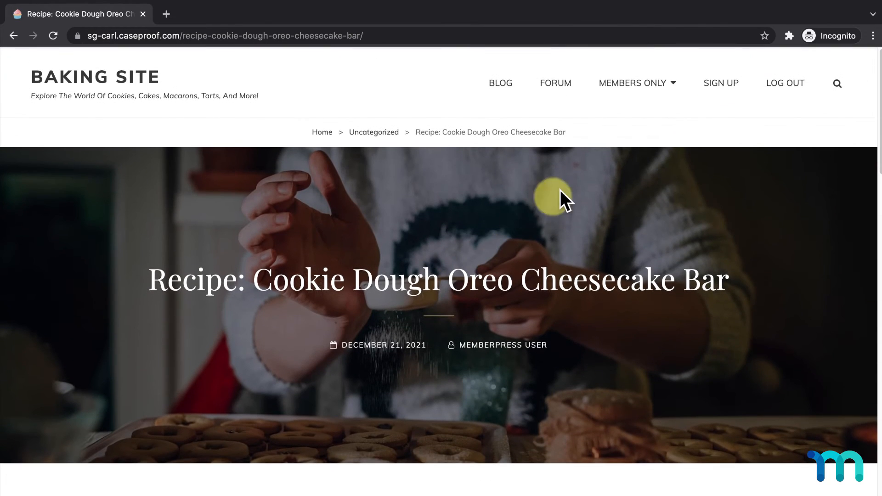
# - Open the Cinnamon Rolls for Every Occasion video from the members-only Videos page
pyautogui.moveTo(675, 92)
pyautogui.click(574, 148)
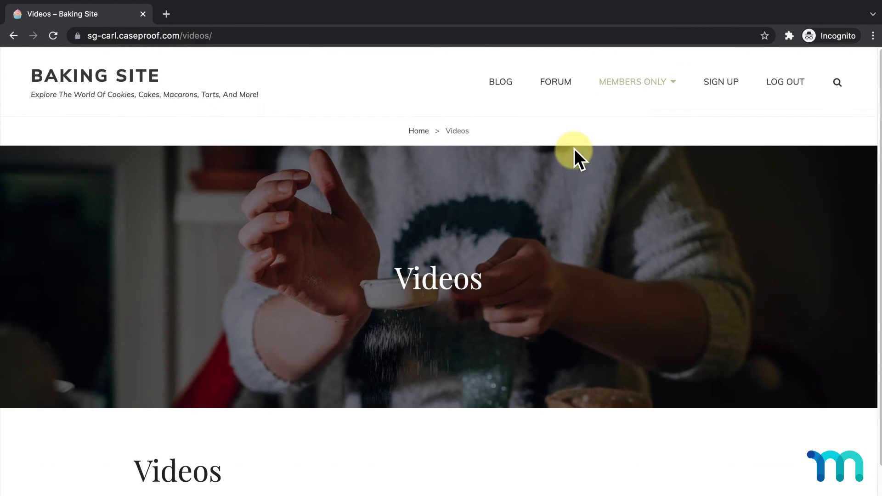
pyautogui.scroll(-1, 575, 148)
pyautogui.scroll(-1, 575, 148)
pyautogui.click(293, 410)
pyautogui.scroll(-2, 460, 338)
pyautogui.scroll(-7, 565, 347)
pyautogui.scroll(2, 566, 347)
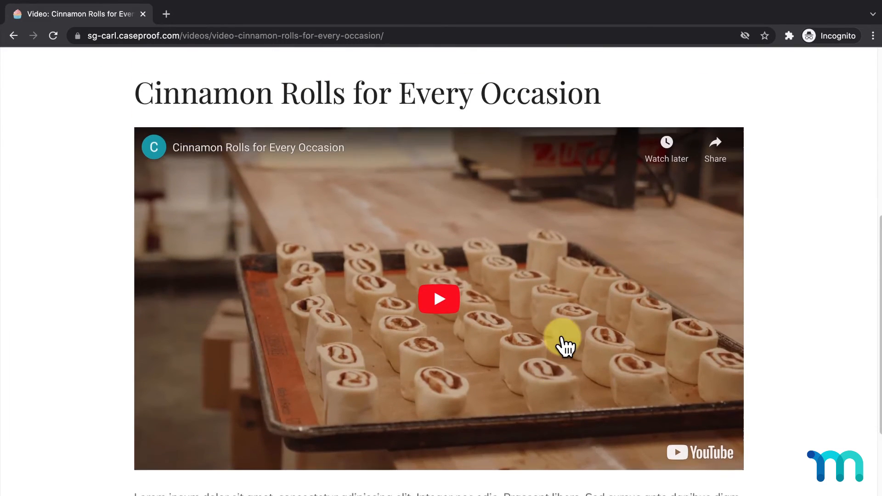
pyautogui.scroll(7, 565, 346)
# - Open the Baking for Beginners: Getting Started course, then return to the site home page
pyautogui.moveTo(656, 104)
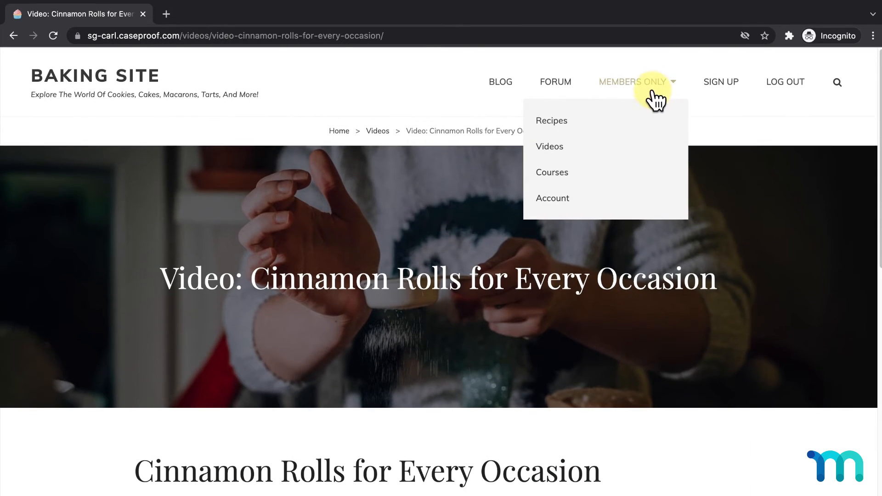
pyautogui.click(566, 171)
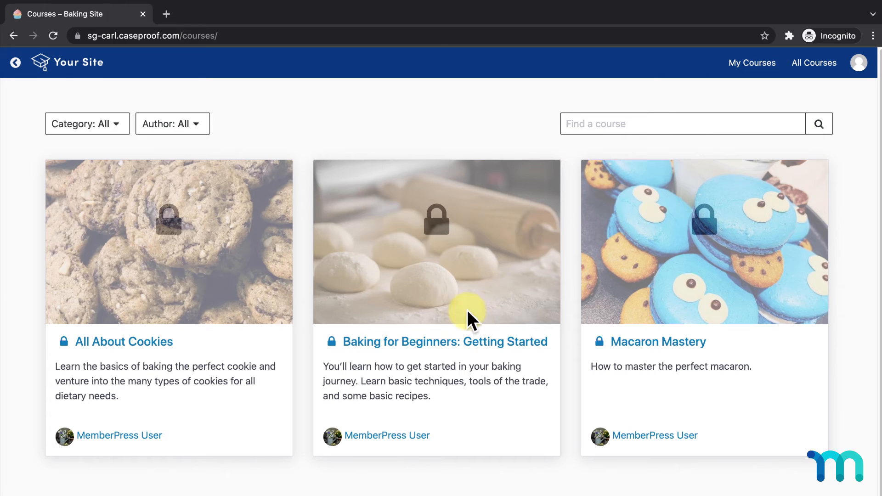
pyautogui.click(460, 342)
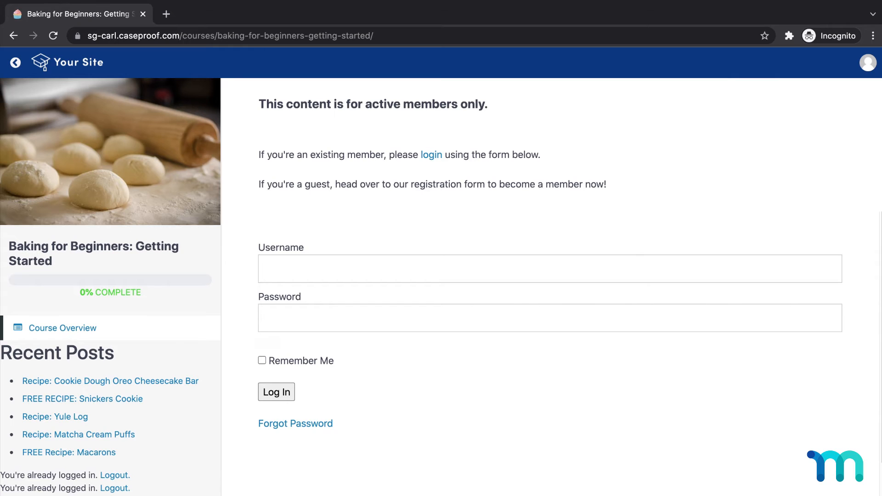
pyautogui.click(16, 62)
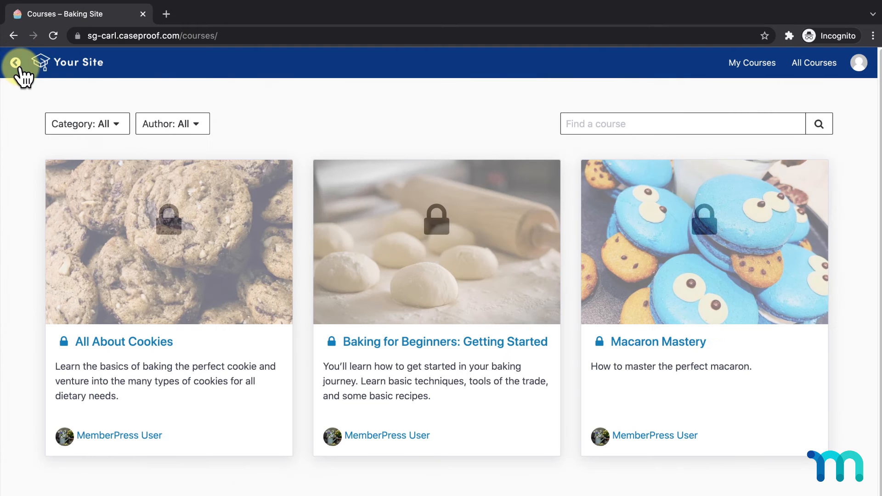
pyautogui.click(15, 63)
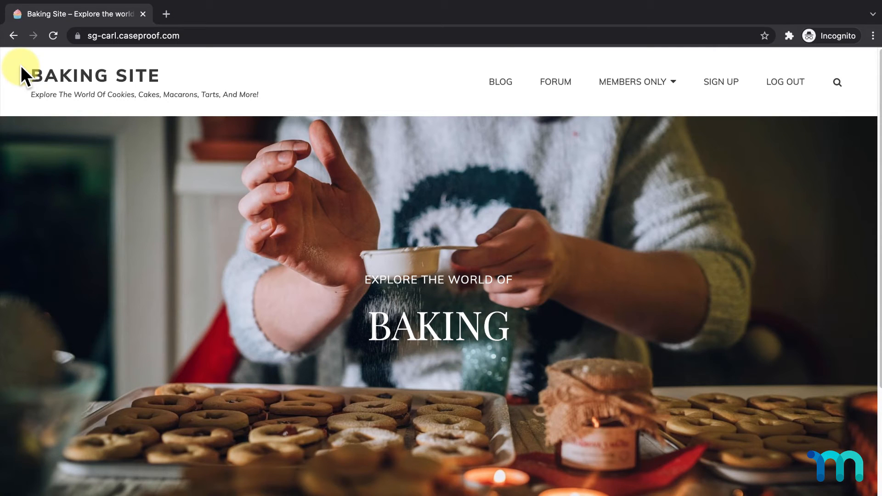
# - Review the new member's Account page, its Basic subscription and payment history
pyautogui.moveTo(616, 79)
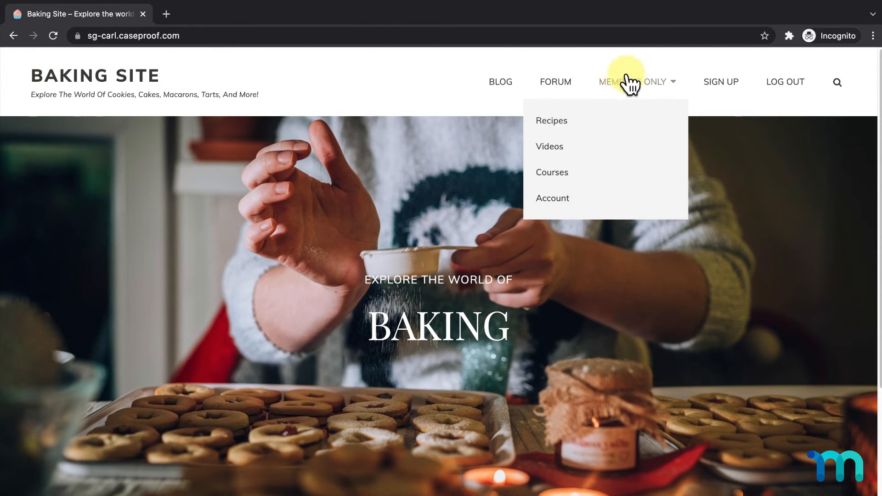
pyautogui.click(565, 198)
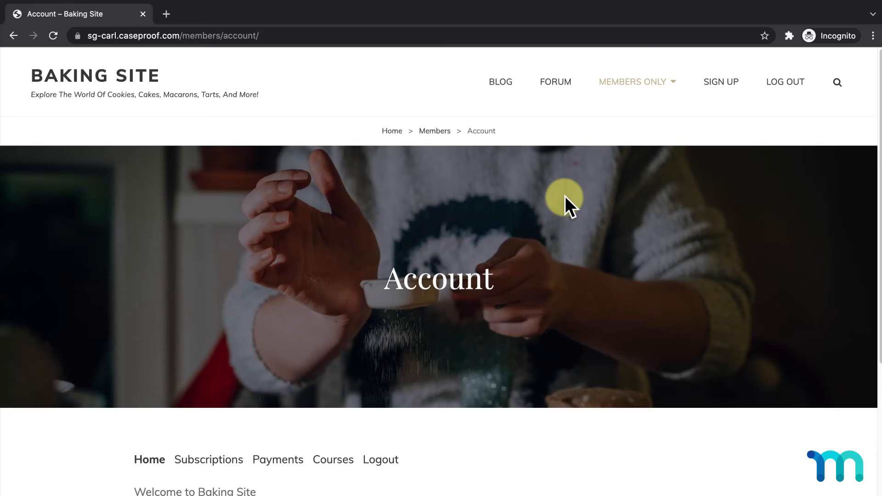
pyautogui.scroll(-5, 564, 196)
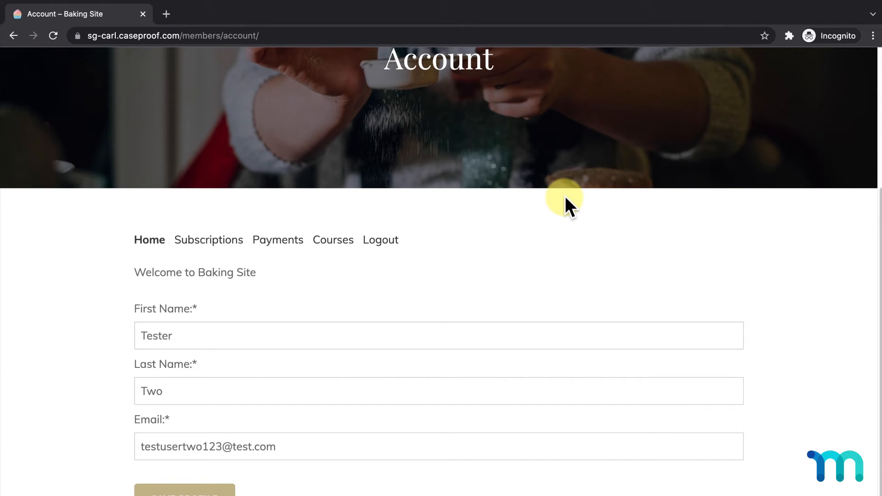
pyautogui.click(217, 241)
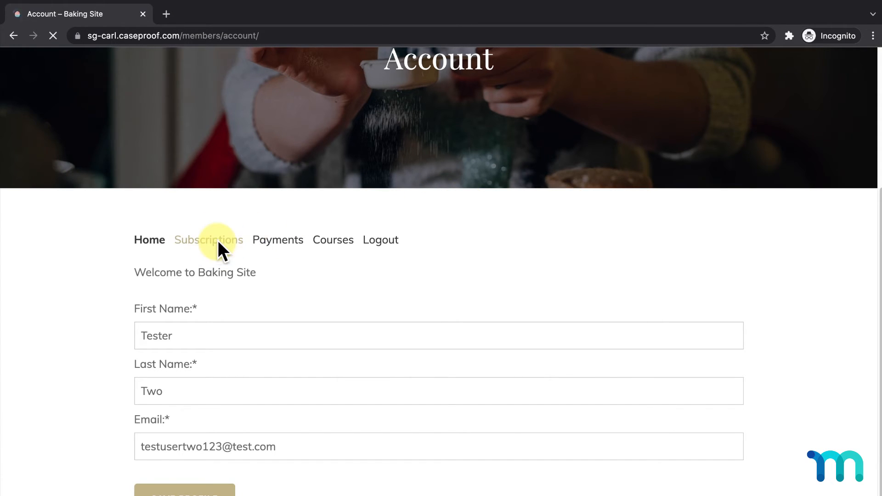
pyautogui.scroll(-3, 218, 241)
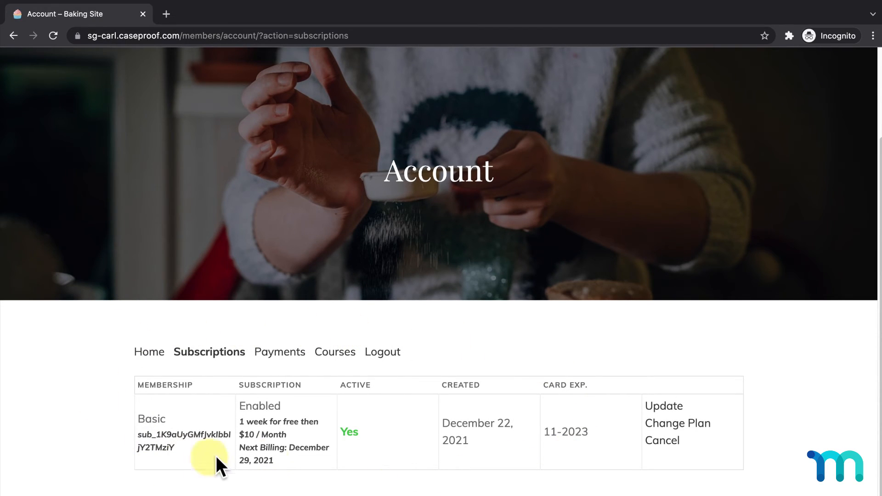
pyautogui.click(281, 355)
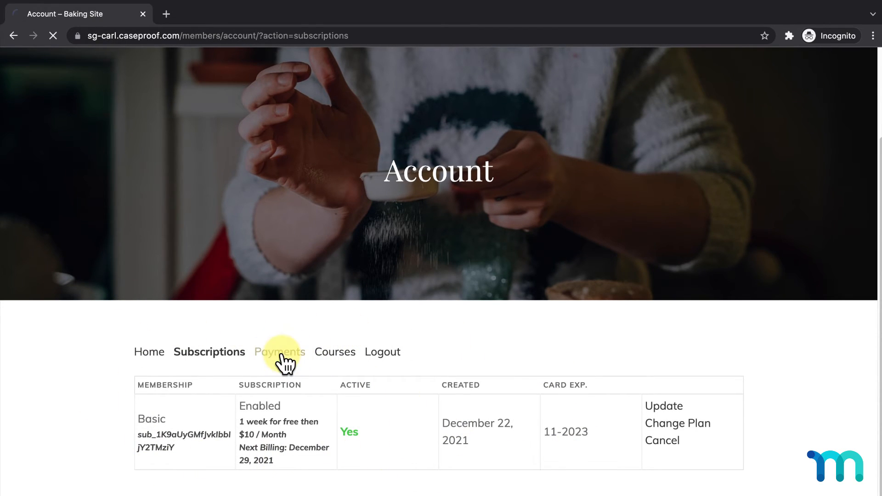
pyautogui.scroll(-1, 282, 358)
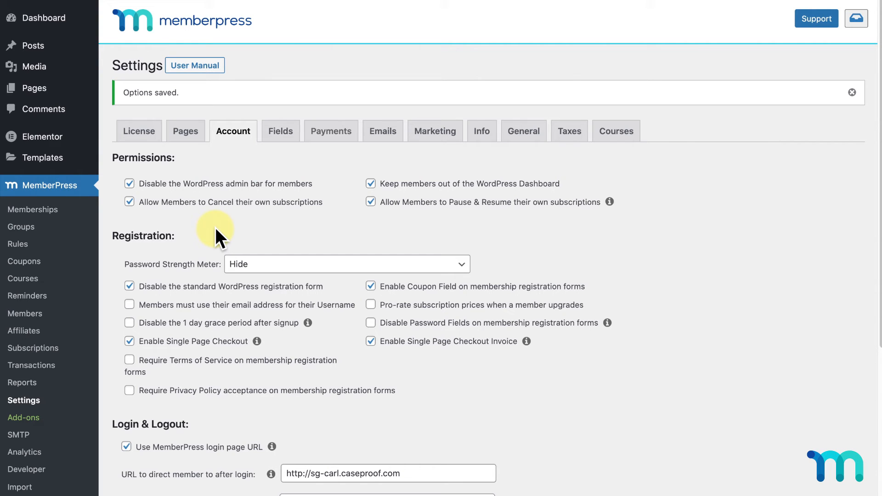
# - Show the test member's Basic subscription in MemberPress Subscriptions and view its transactions
pyautogui.click(47, 351)
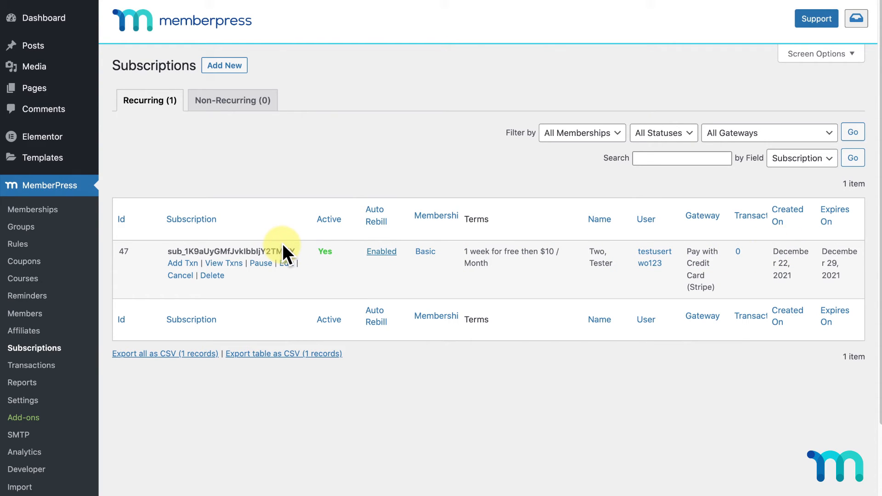
pyautogui.click(237, 264)
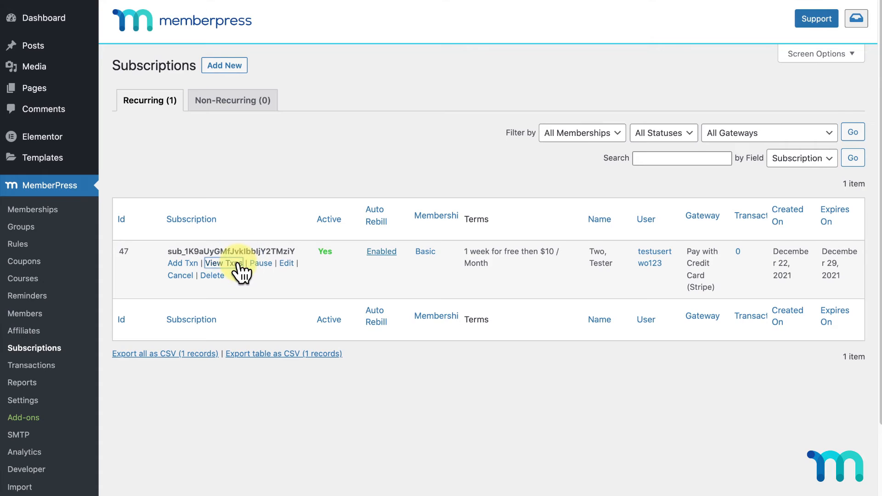
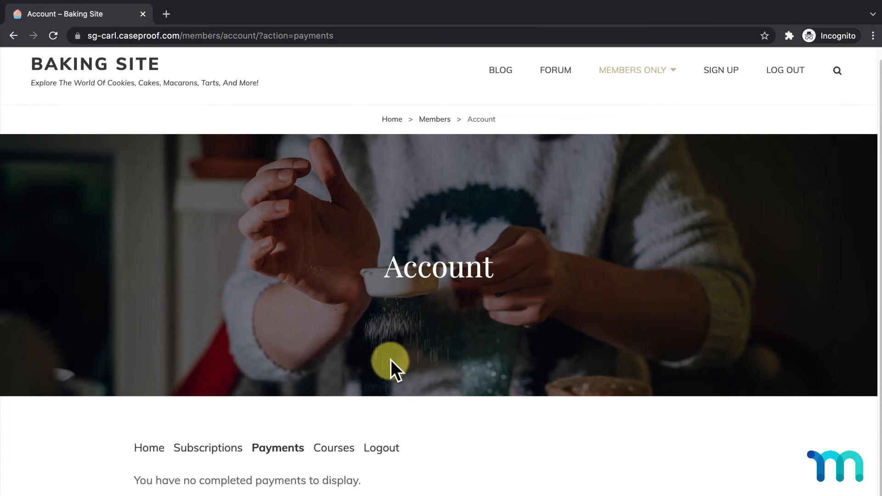
# - Switch the test member's Basic subscription to the Pro plan from Account > Subscriptions
pyautogui.click(230, 448)
pyautogui.scroll(-3, 513, 299)
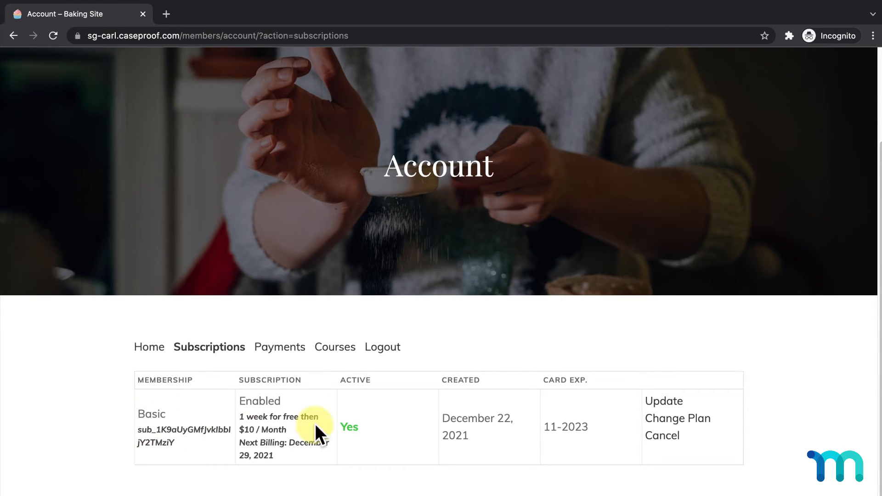
pyautogui.click(681, 423)
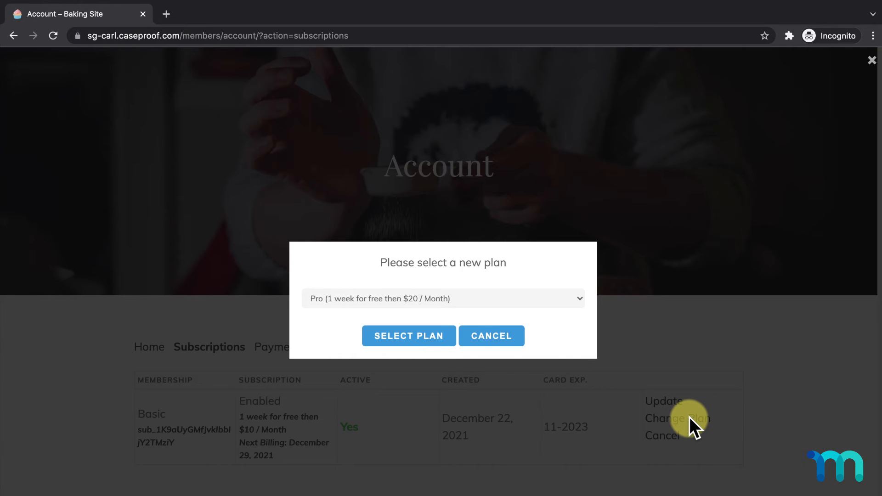
pyautogui.click(580, 302)
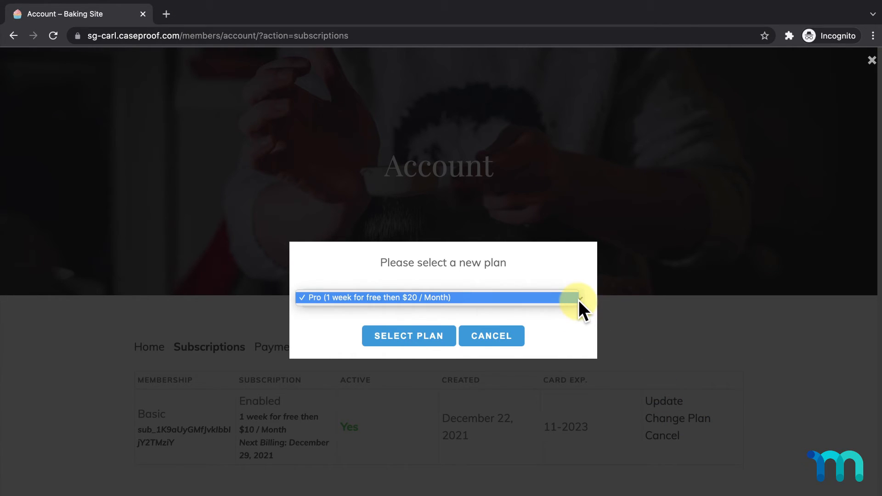
pyautogui.click(579, 300)
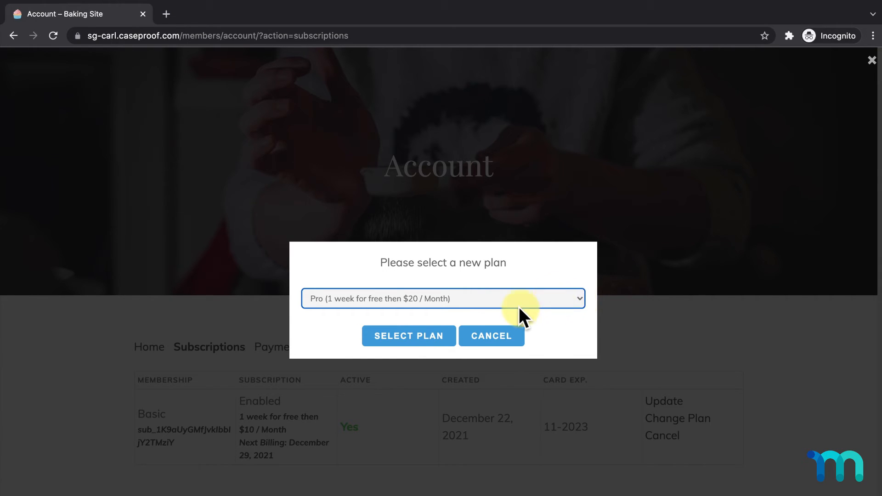
pyautogui.click(441, 328)
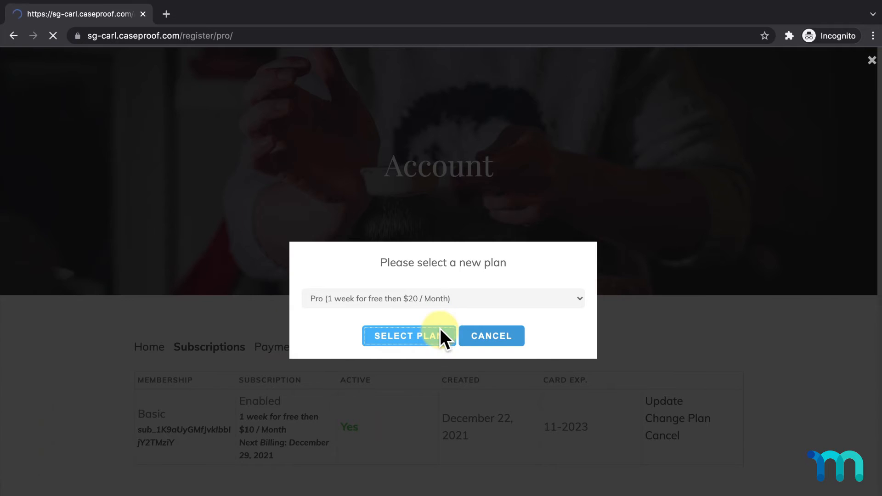
# - Complete the Pro checkout with the cardholder name and the 4242 test card details
pyautogui.scroll(-7, 440, 328)
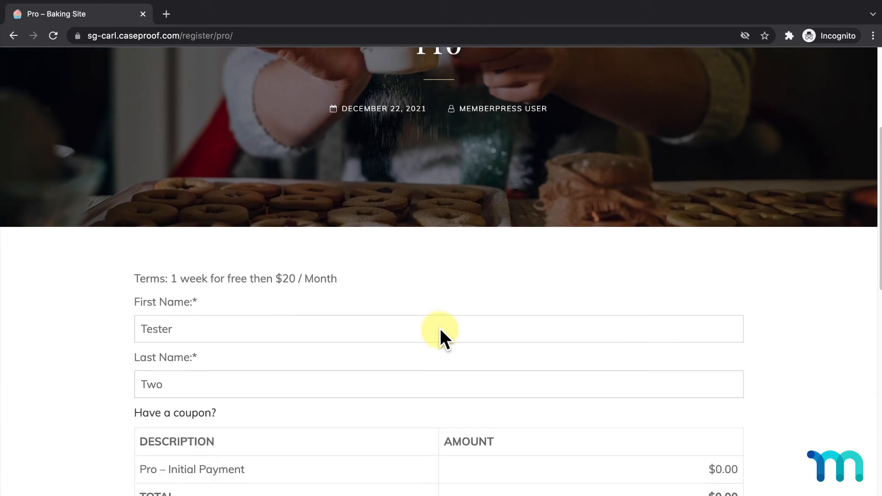
pyautogui.scroll(-5, 440, 328)
pyautogui.click(437, 329)
pyautogui.write('TestUser Two')
pyautogui.press('Tab')
pyautogui.write('424242424242424211231119021')
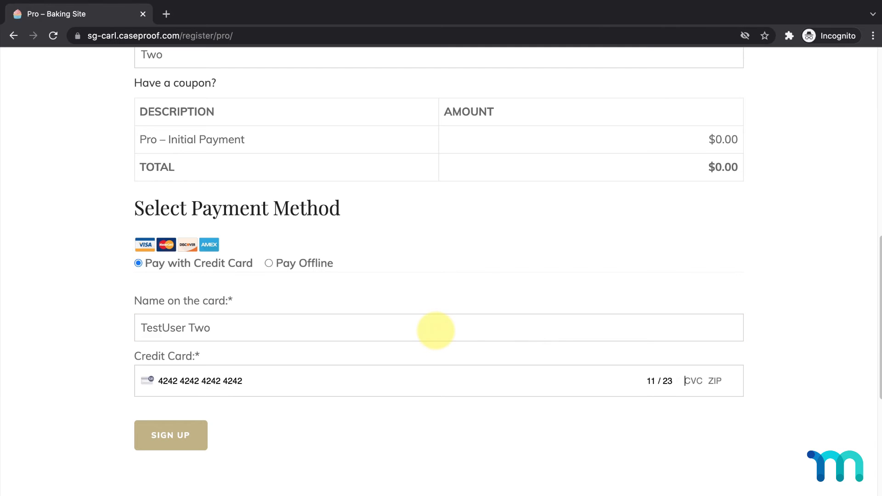
pyautogui.write('0210')
pyautogui.click(201, 443)
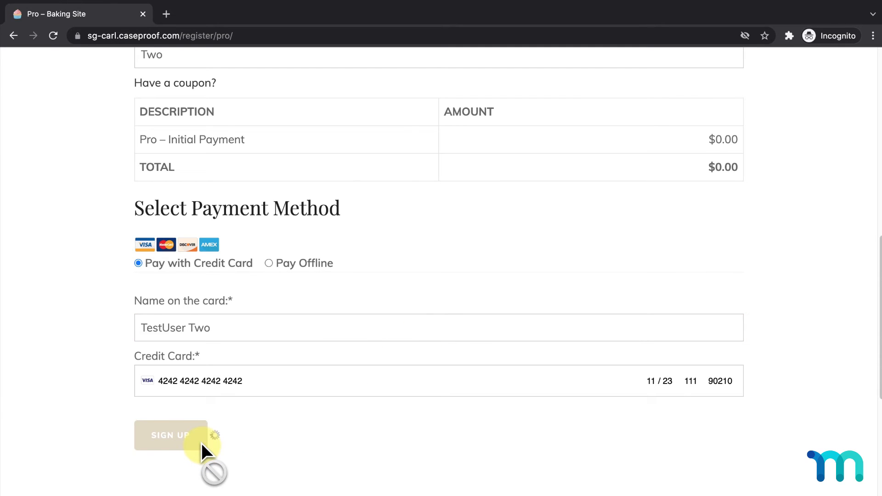
pyautogui.scroll(-1, 202, 443)
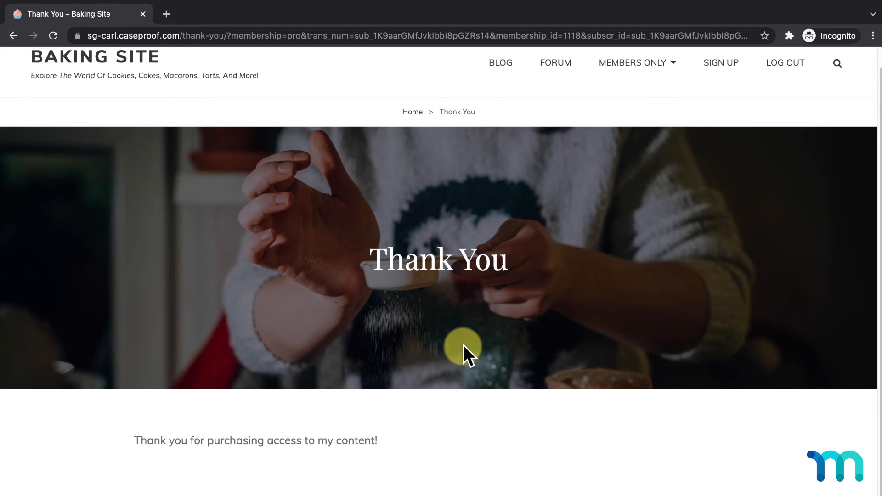
# - Confirm on the Account Subscriptions list that Pro is active and Basic has stopped
pyautogui.scroll(1, 464, 344)
pyautogui.moveTo(648, 98)
pyautogui.click(541, 207)
pyautogui.scroll(-3, 541, 205)
pyautogui.click(217, 395)
pyautogui.scroll(-6, 529, 329)
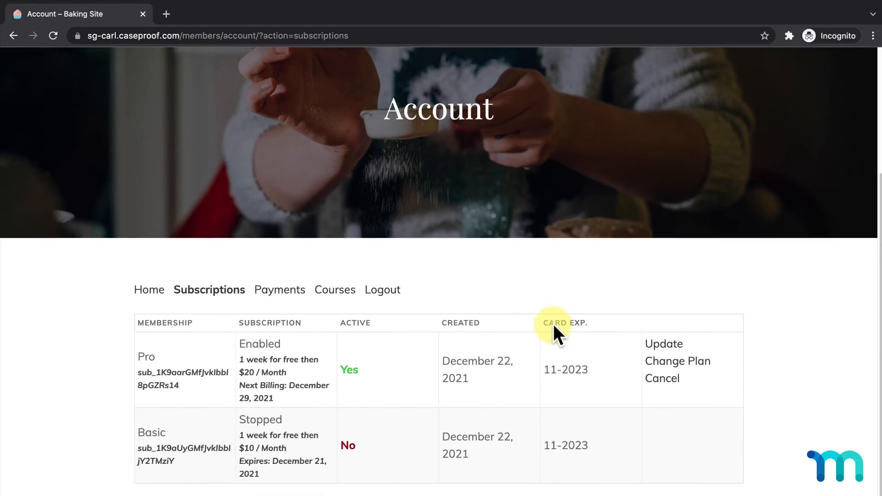
pyautogui.scroll(-1, 554, 324)
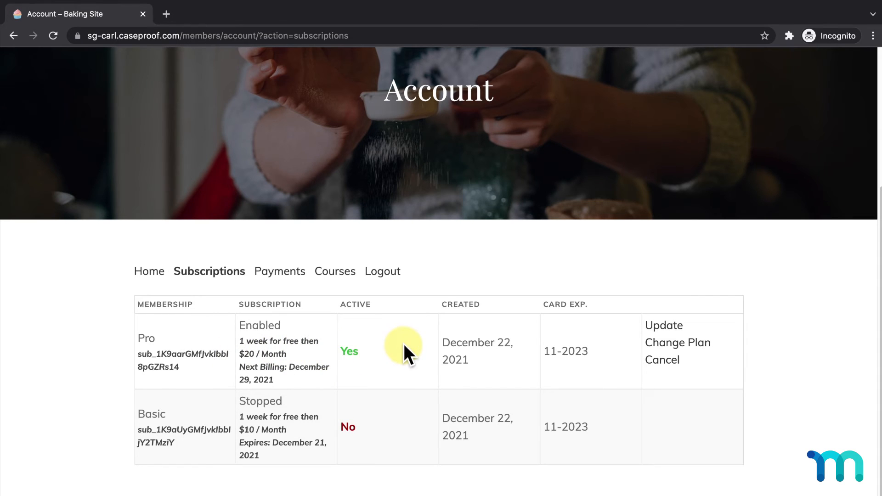
pyautogui.scroll(4, 519, 207)
# - Open the Baking for Beginners: Getting Started course, then return to the home page
pyautogui.moveTo(646, 87)
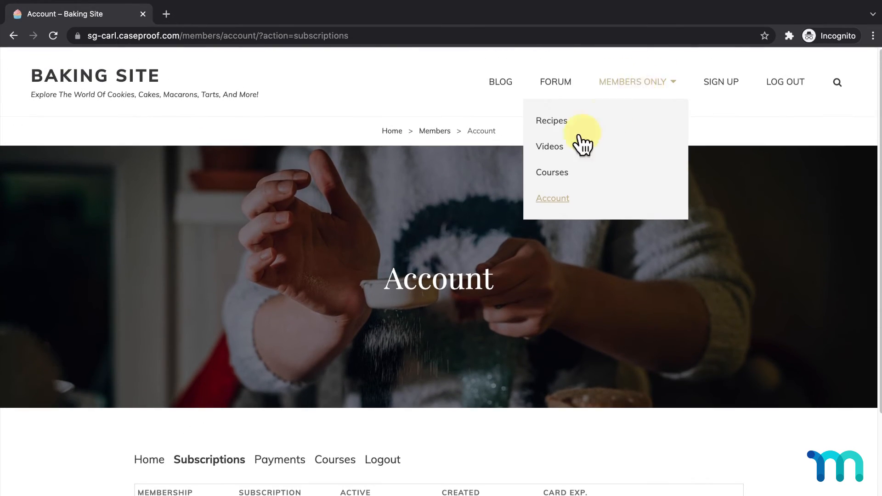
pyautogui.click(550, 173)
pyautogui.click(452, 343)
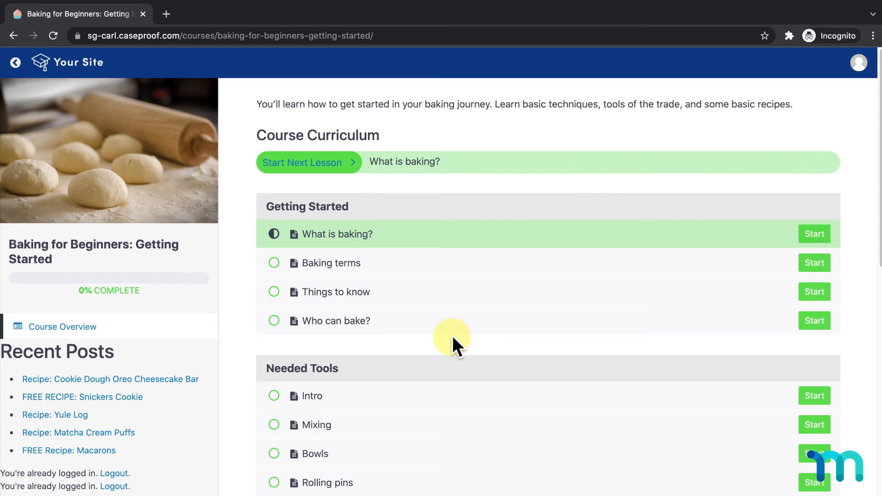
pyautogui.click(16, 63)
pyautogui.click(17, 65)
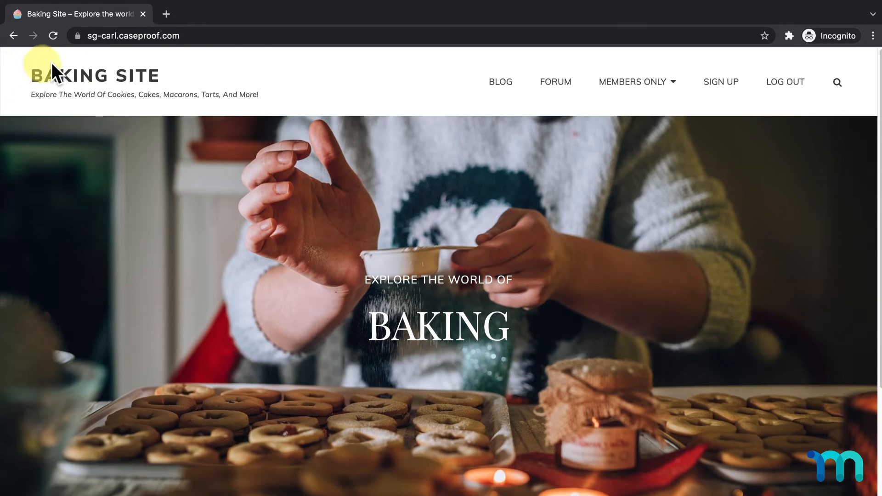
# - Open the Cookie Dough Oreo Cheesecake Bar recipe from the members-only Recipes page
pyautogui.moveTo(632, 90)
pyautogui.click(562, 122)
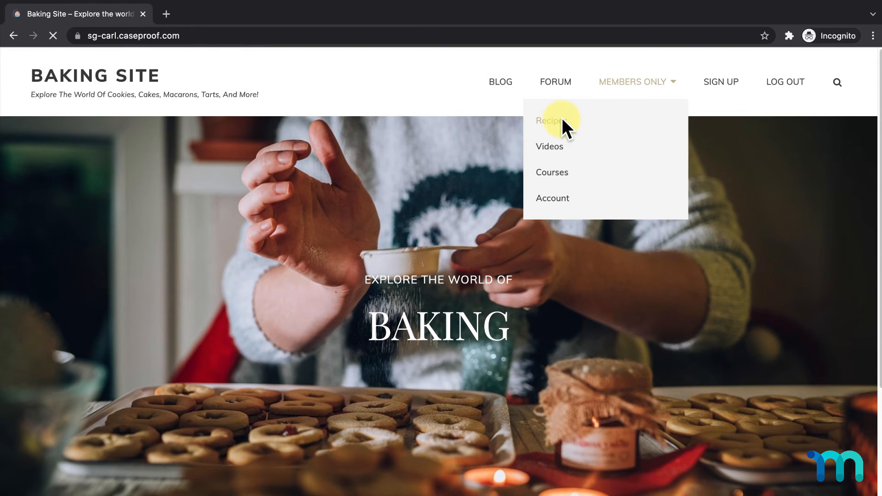
pyautogui.scroll(-10, 571, 144)
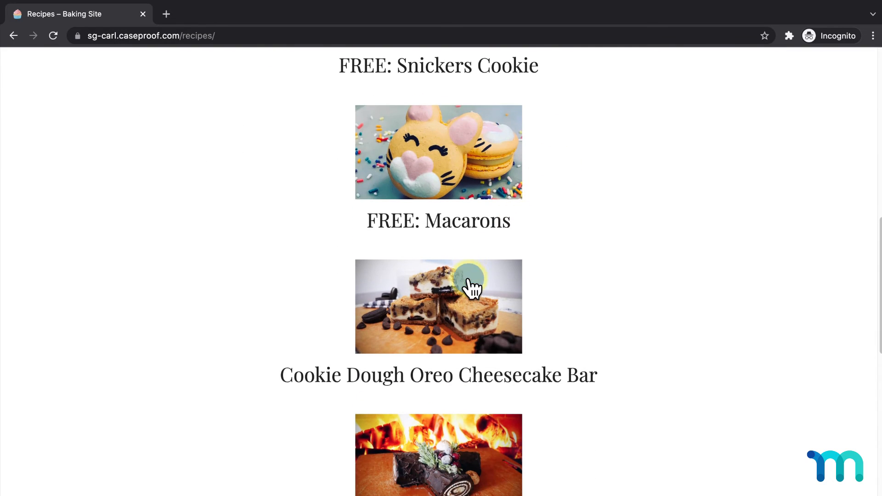
pyautogui.click(469, 280)
pyautogui.scroll(-8, 469, 280)
pyautogui.scroll(2, 469, 280)
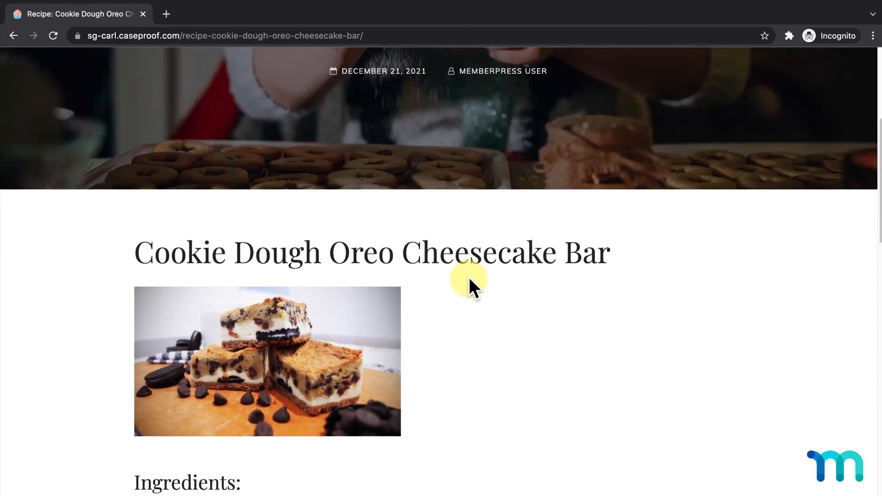
pyautogui.scroll(6, 469, 277)
# - Browse the members-only Videos page to the Cinnamon Rolls for Every Occasion video
pyautogui.moveTo(669, 96)
pyautogui.click(560, 149)
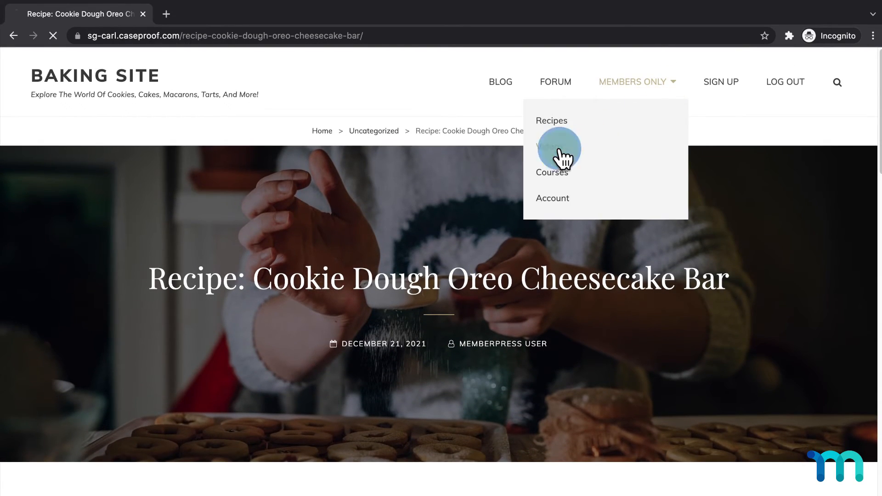
pyautogui.scroll(-3, 404, 388)
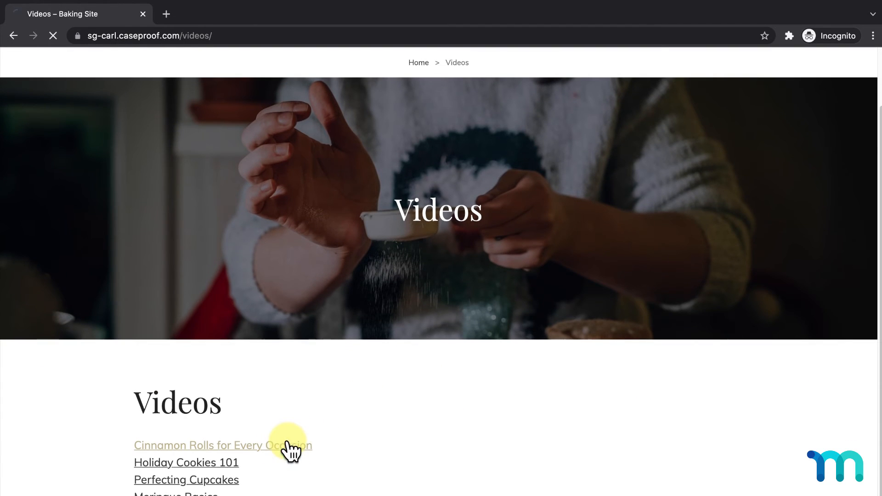
pyautogui.scroll(-6, 370, 359)
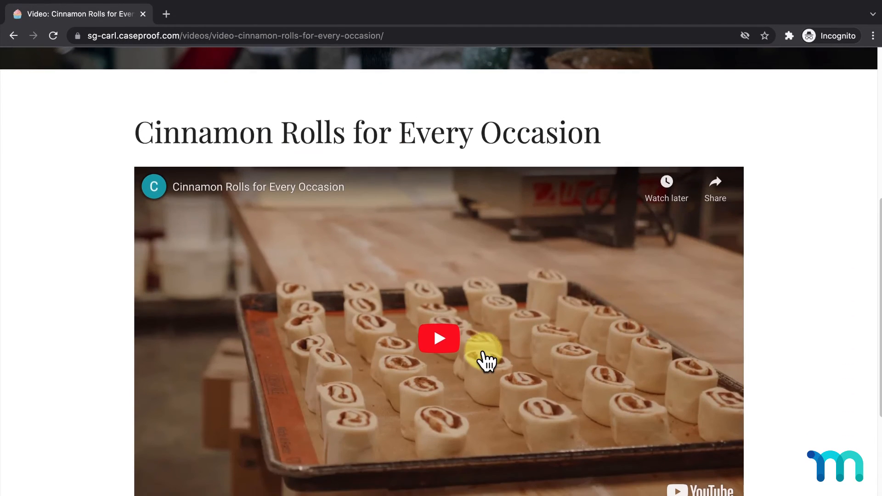
pyautogui.scroll(7, 485, 361)
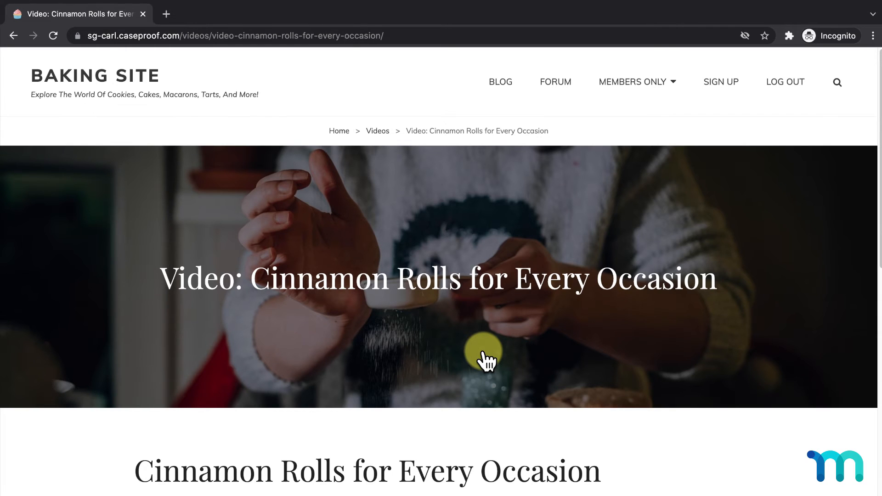
# - Log out, then sign back in with the test member's username and password
pyautogui.click(783, 91)
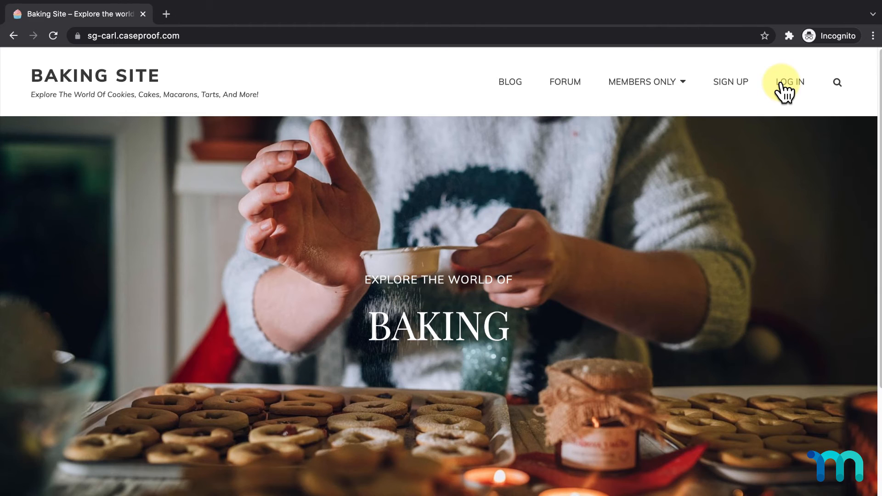
pyautogui.click(782, 87)
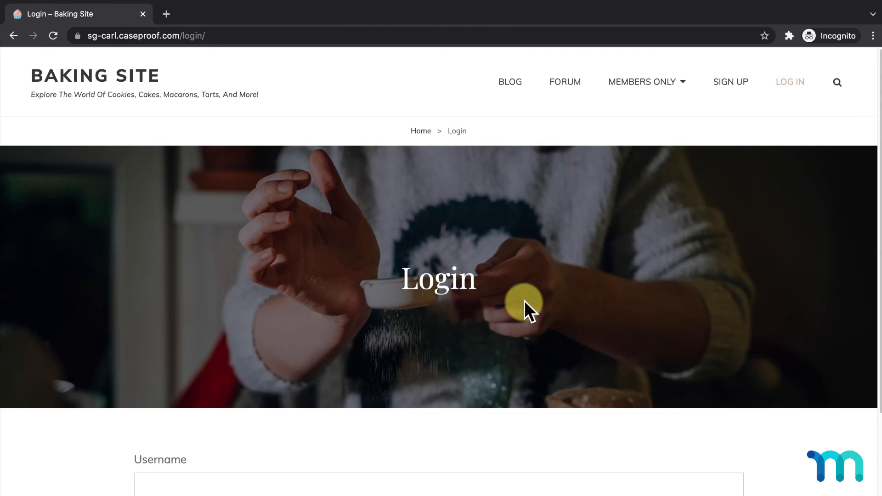
pyautogui.scroll(-2, 525, 300)
pyautogui.scroll(-2, 525, 301)
pyautogui.click(532, 286)
pyautogui.write('testusertwo123')
pyautogui.press('Tab')
pyautogui.write('•••••••')
pyautogui.click(193, 418)
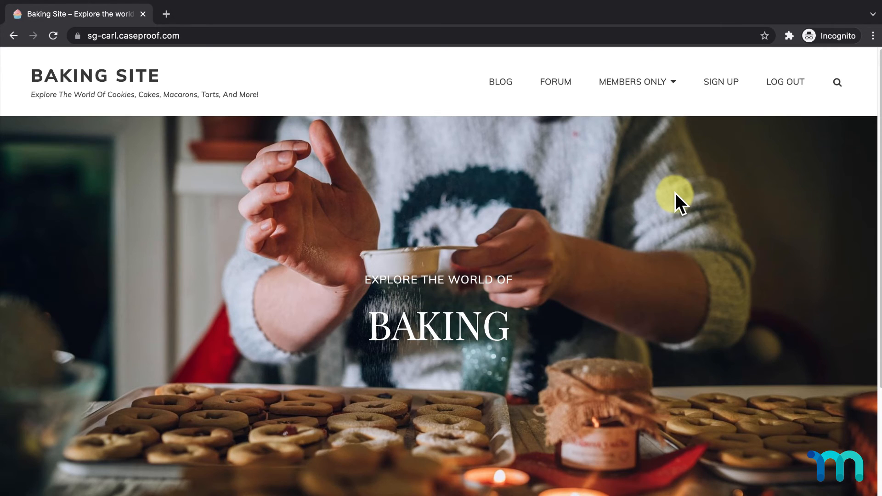
# - Log out and open the Cookie Dough Oreo Cheesecake Bar recipe as a guest to see its login prompt
pyautogui.click(787, 83)
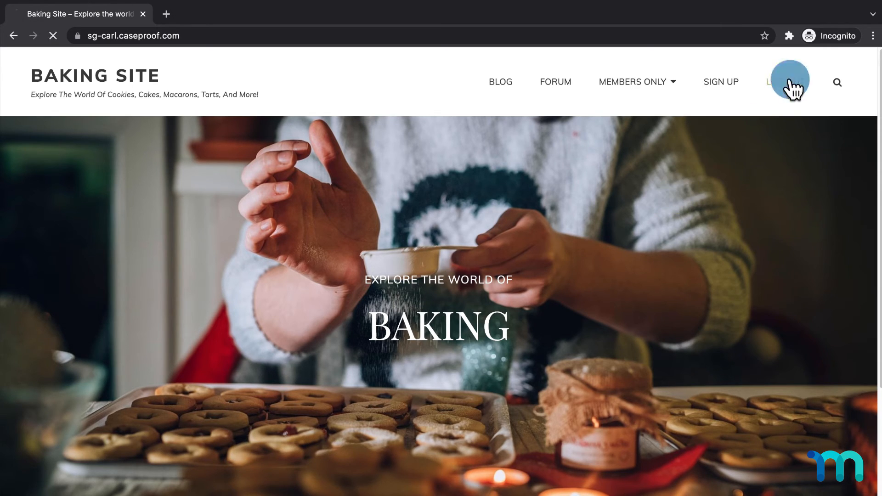
pyautogui.moveTo(662, 90)
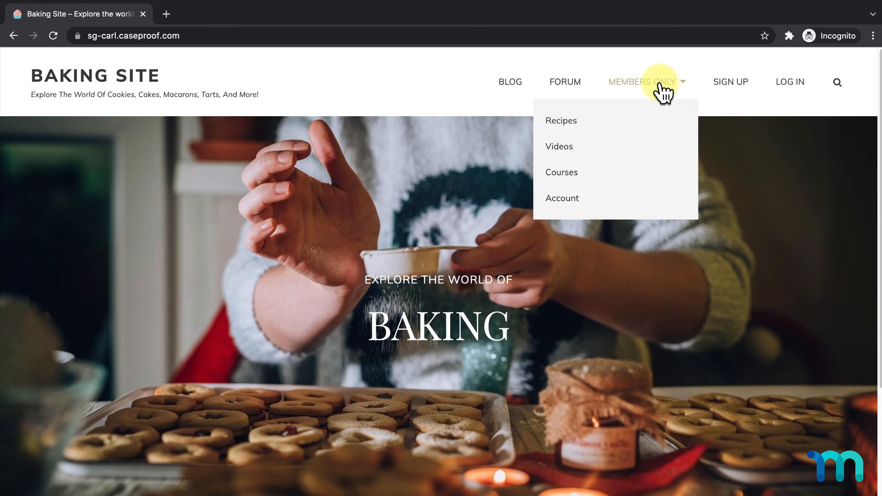
pyautogui.click(591, 128)
pyautogui.scroll(-3, 509, 217)
pyautogui.scroll(-7, 425, 381)
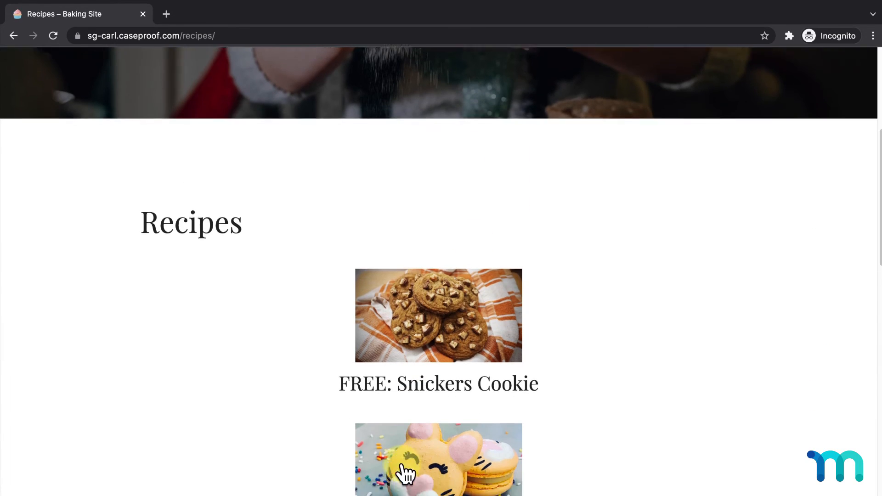
pyautogui.click(412, 466)
pyautogui.scroll(-6, 409, 455)
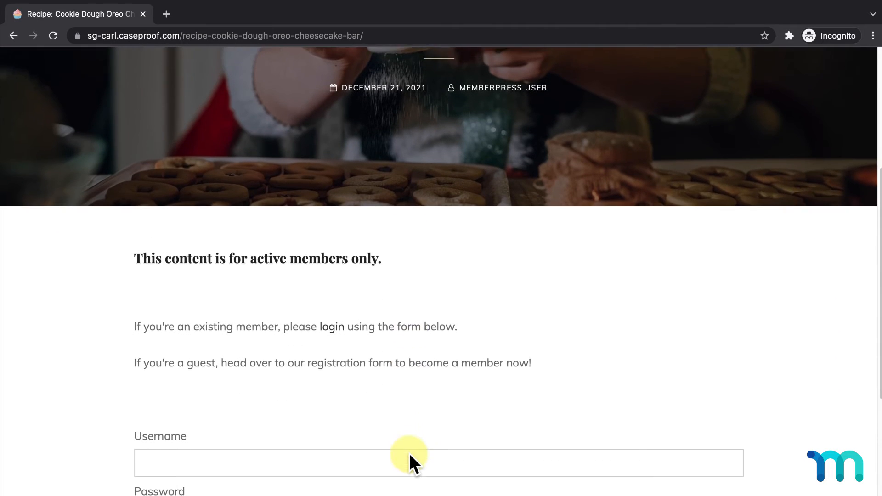
pyautogui.scroll(-1, 409, 454)
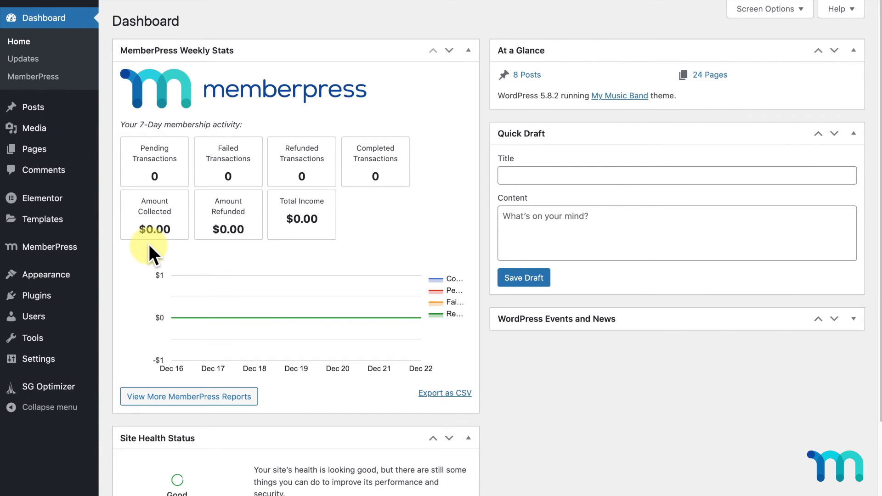
# - Open MemberPress Settings > Pages and read the unauthorized-visitor redirect help
pyautogui.moveTo(80, 248)
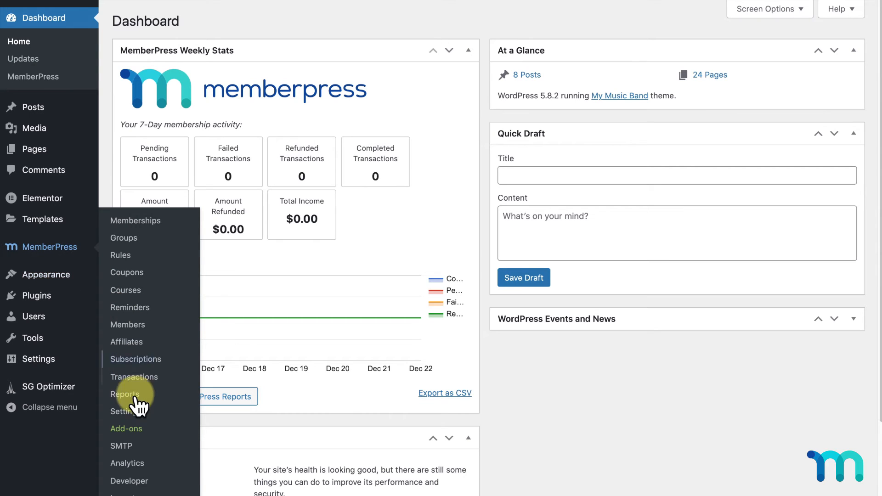
pyautogui.click(137, 412)
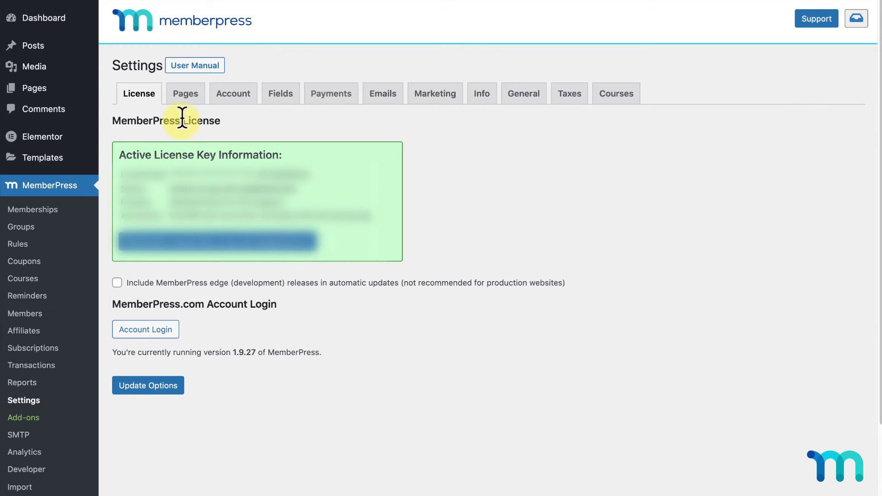
pyautogui.click(189, 95)
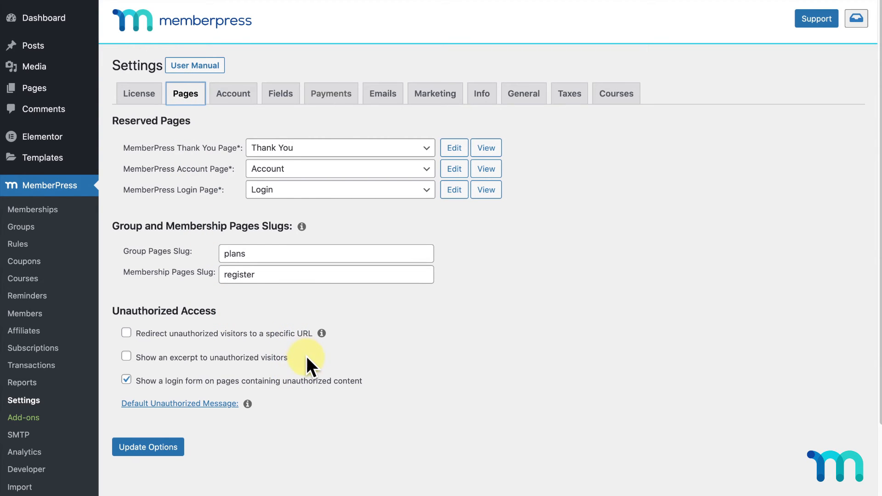
pyautogui.scroll(-3, 307, 356)
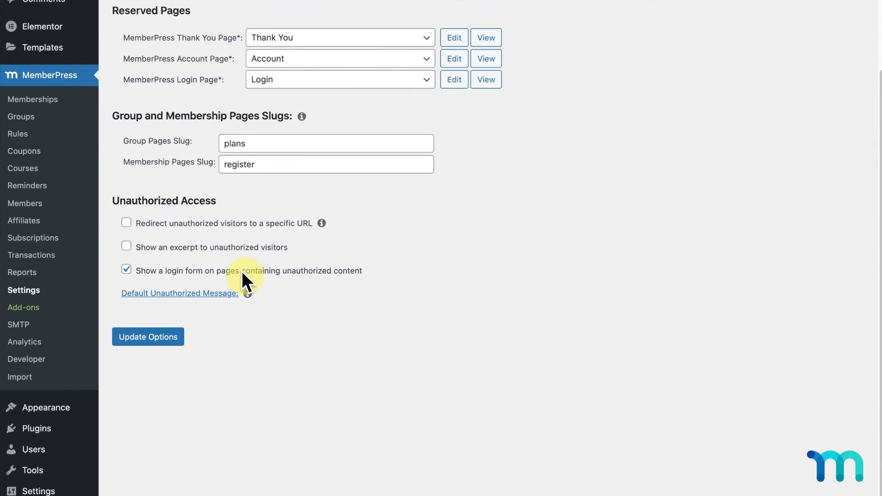
pyautogui.click(321, 223)
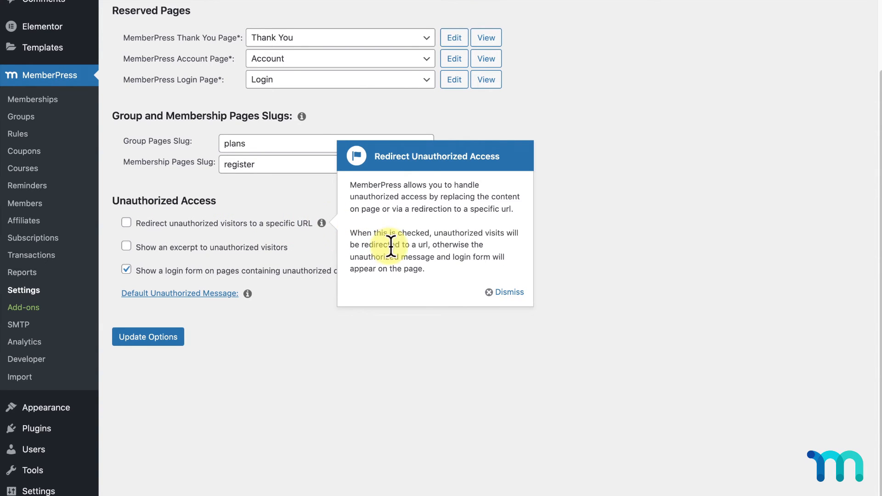
pyautogui.click(506, 292)
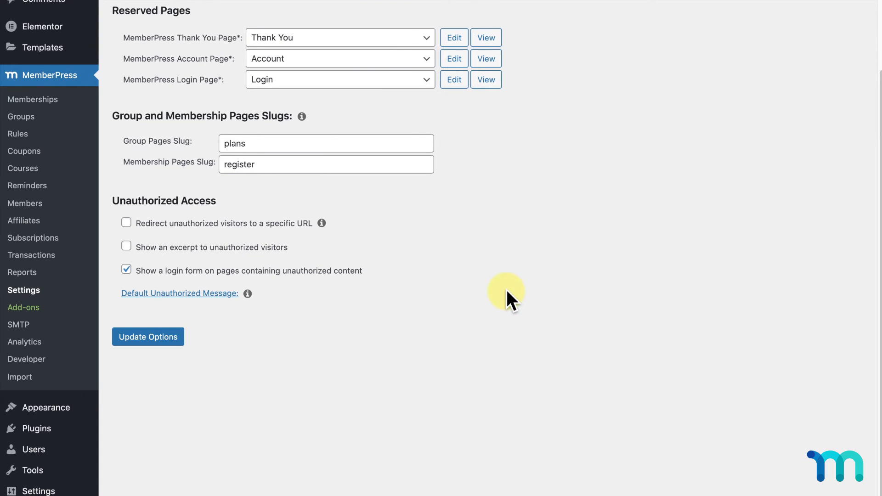
# - Try the unauthorized excerpt option, turn it back off, and expand the Default Unauthorized Message
pyautogui.click(127, 247)
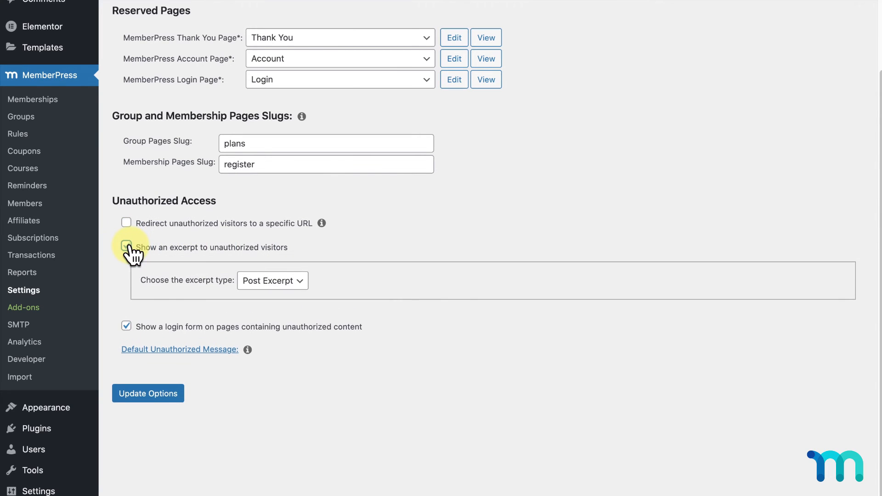
pyautogui.click(301, 282)
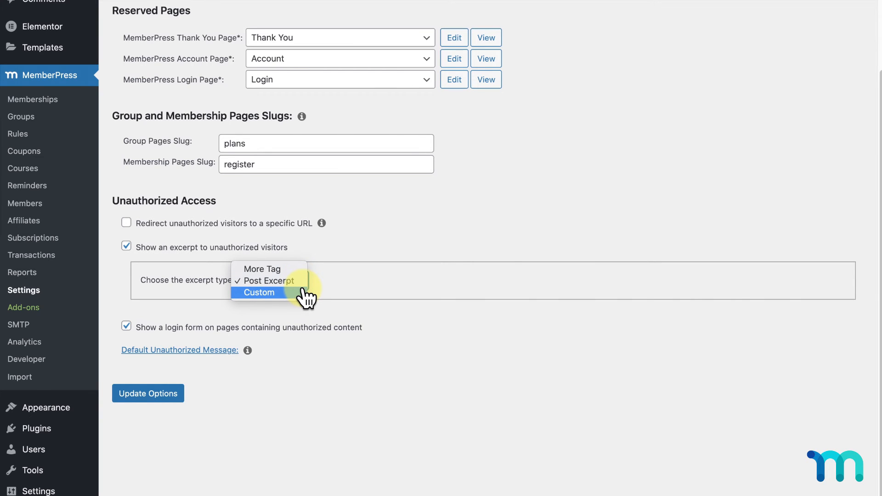
pyautogui.click(128, 248)
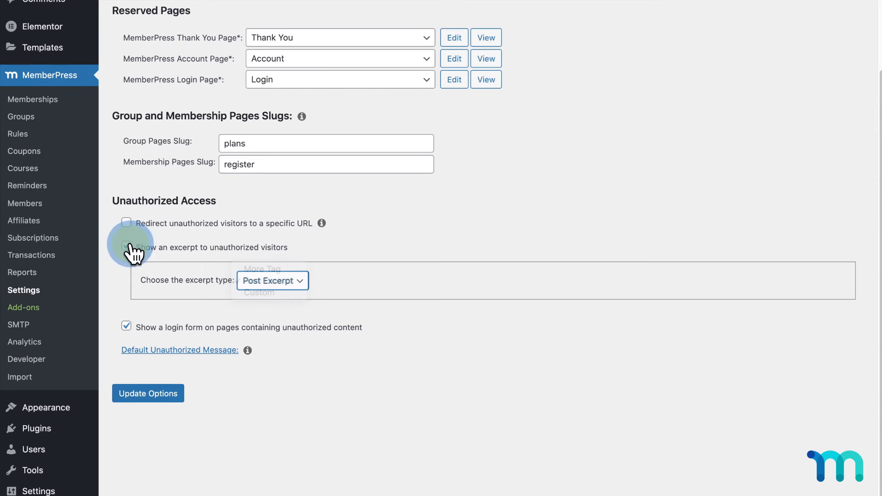
pyautogui.click(127, 247)
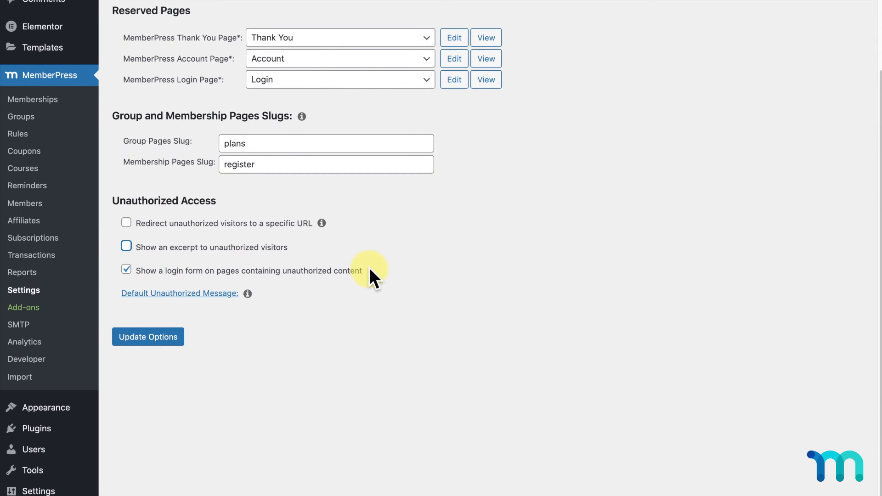
pyautogui.click(197, 293)
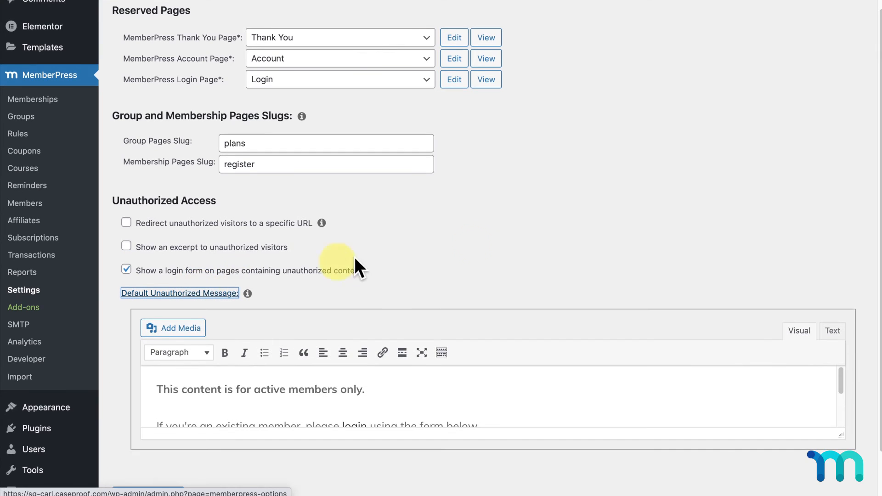
# - Replace the message with 'You need a membership to access this content. Not a member? Subscribe or login below:' and select Subscribe
pyautogui.scroll(-1, 875, 399)
pyautogui.moveTo(844, 401); pyautogui.dragTo(818, 473)
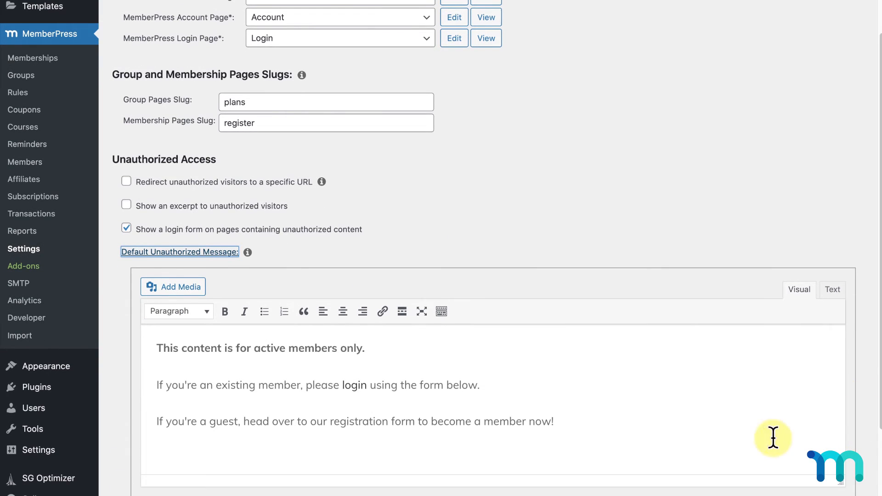
pyautogui.scroll(-1, 592, 398)
pyautogui.moveTo(591, 398); pyautogui.dragTo(154, 312)
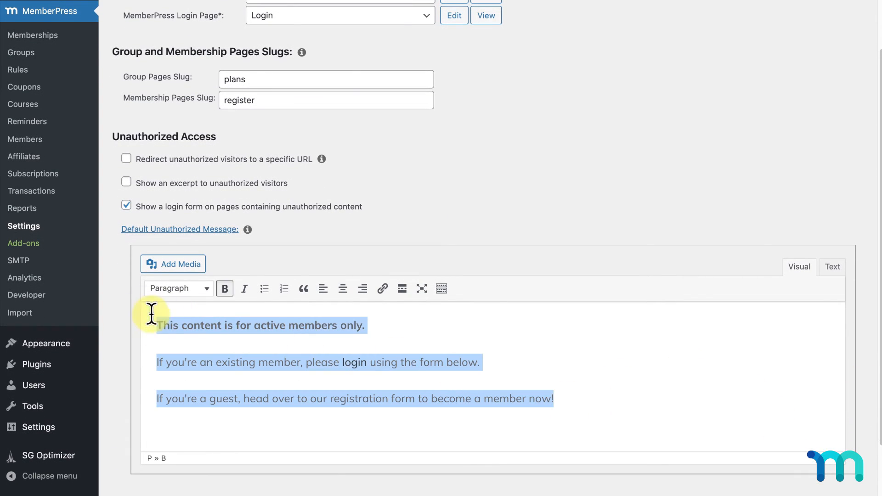
pyautogui.write('You need a membership to access this content. Not a member? Subscribe or login below:')
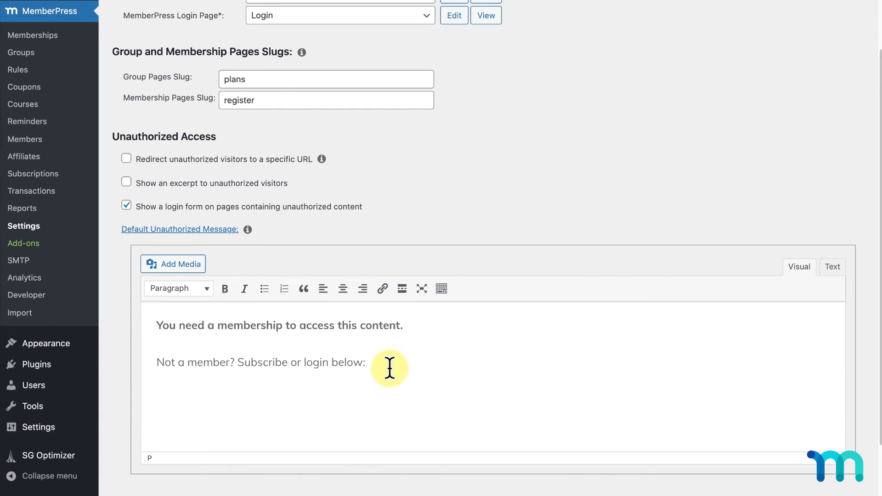
pyautogui.moveTo(288, 364); pyautogui.dragTo(238, 366)
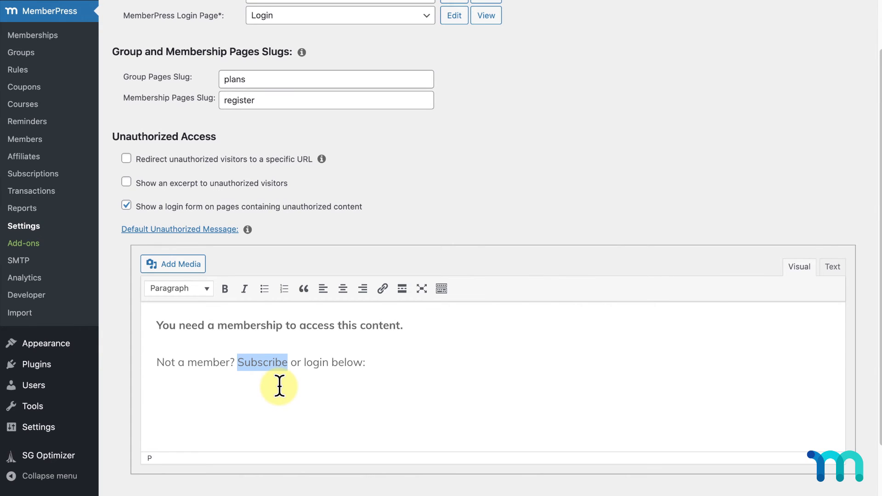
# - Save the settings and copy the Basic and Pro group page's permalink
pyautogui.scroll(-3, 120, 369)
pyautogui.click(159, 449)
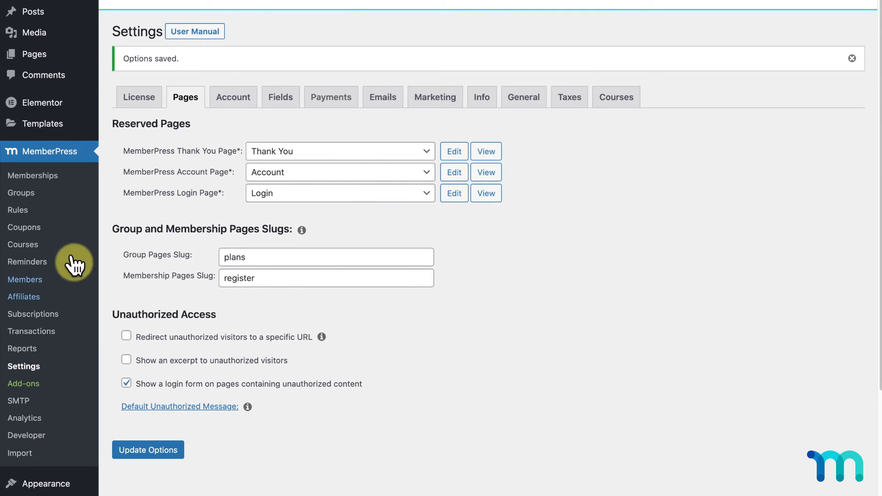
pyautogui.click(31, 194)
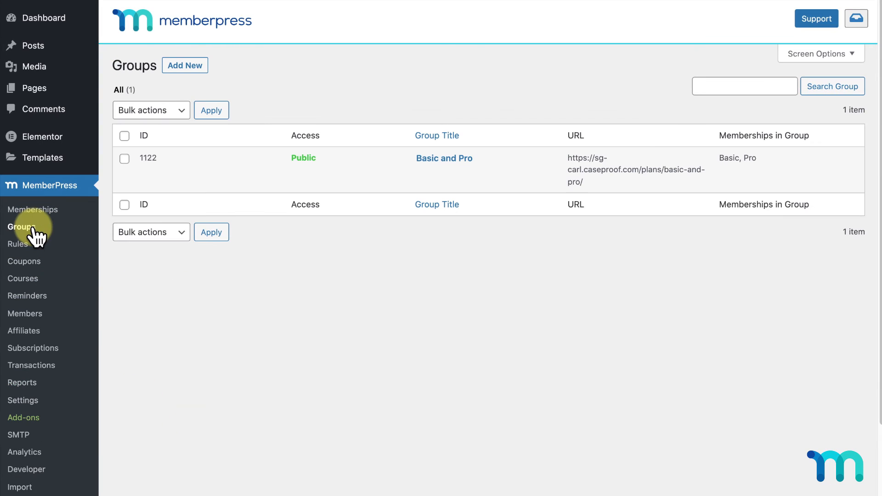
pyautogui.click(421, 159)
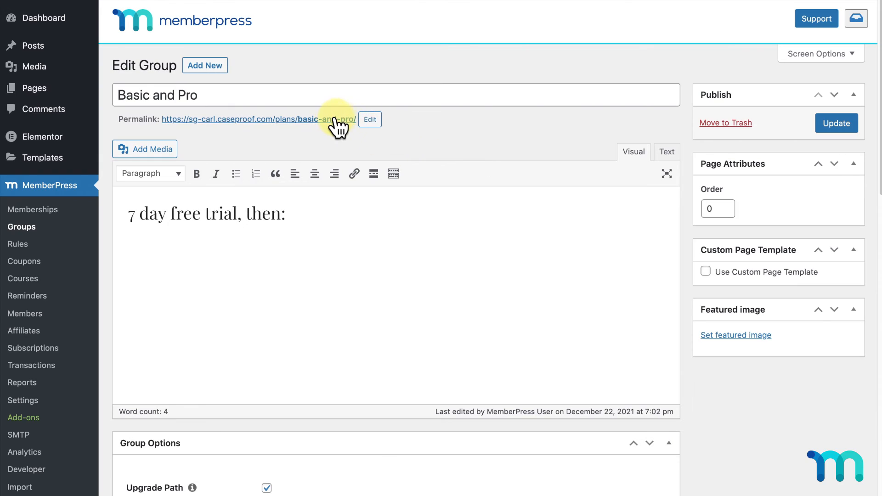
pyautogui.rightClick(338, 121)
pyautogui.click(415, 178)
# - Link Subscribe in the default unauthorized message to the Basic and Pro group page and save the options
pyautogui.click(34, 401)
pyautogui.click(196, 96)
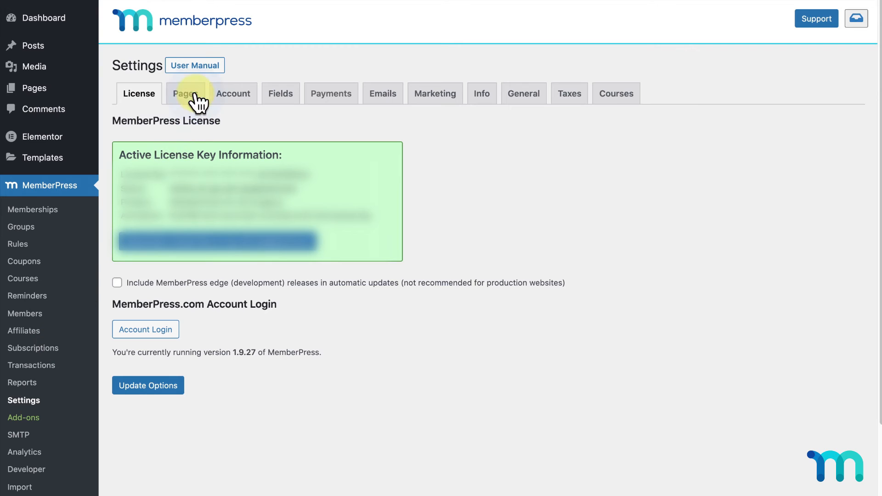
pyautogui.click(220, 405)
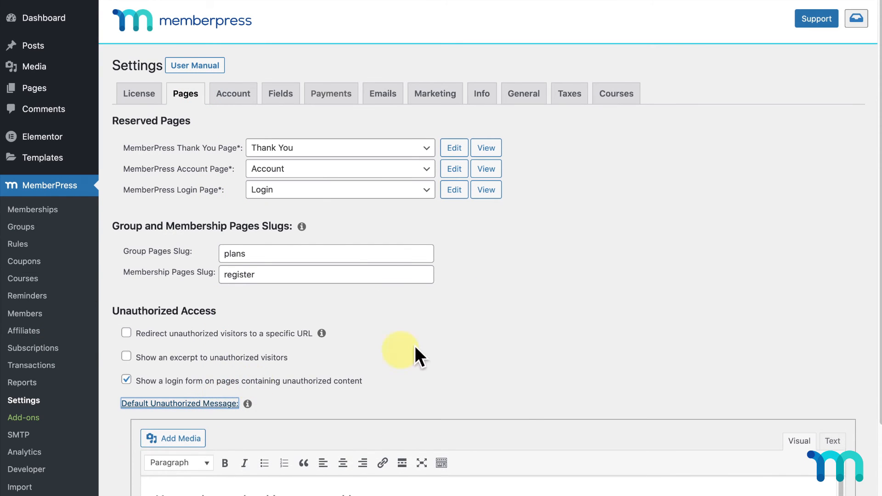
pyautogui.scroll(-3, 318, 366)
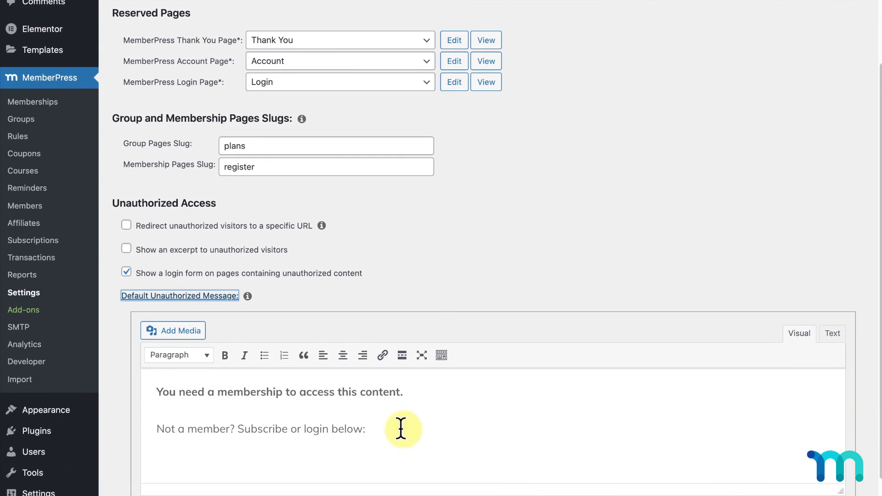
pyautogui.moveTo(288, 429); pyautogui.dragTo(240, 432)
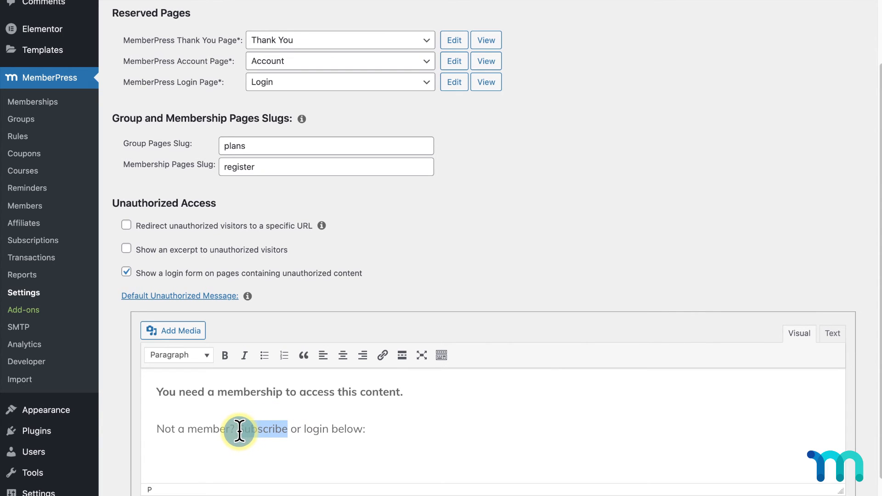
pyautogui.click(382, 356)
pyautogui.hotkey('ctrl', 'v')
pyautogui.click(346, 453)
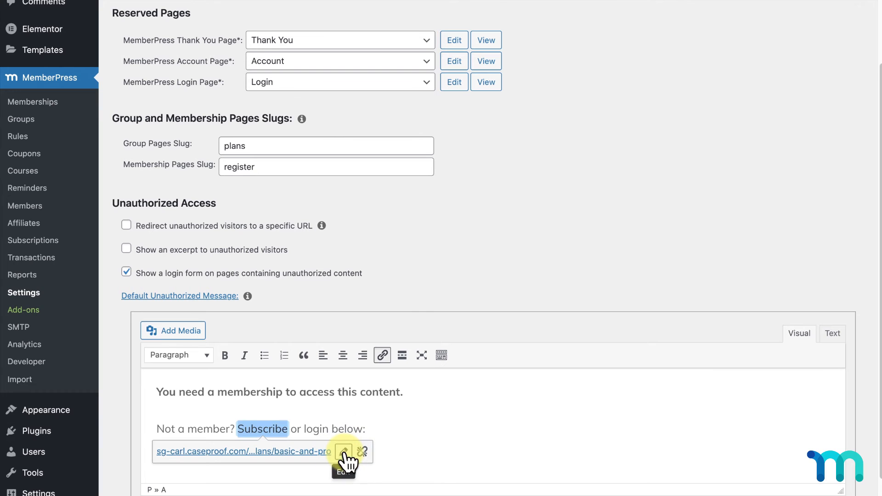
pyautogui.click(388, 420)
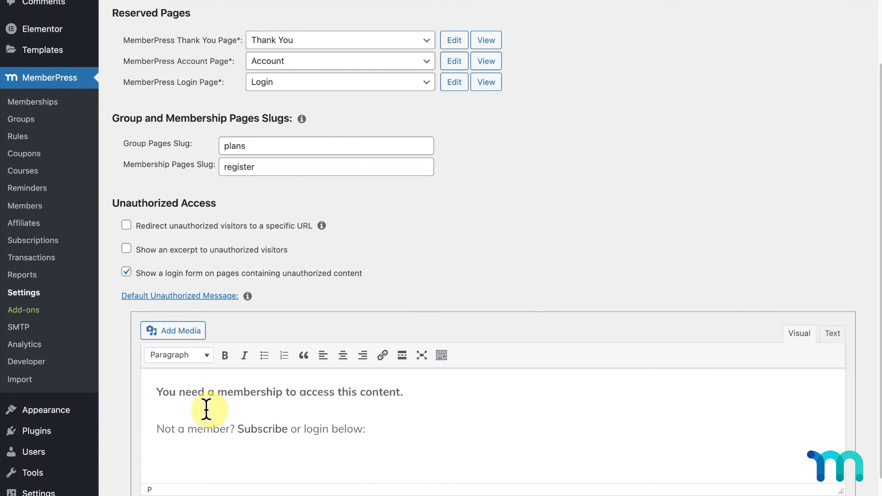
pyautogui.scroll(-2, 118, 471)
pyautogui.click(157, 465)
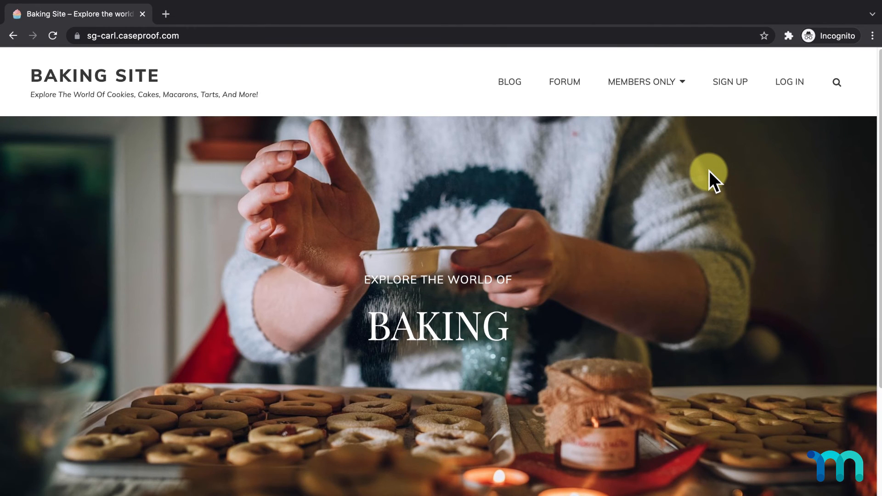
# - As a visitor, open the Cinnamon Rolls for Every Occasion video and follow Subscribe to the Basic and Pro plans page
pyautogui.moveTo(676, 85)
pyautogui.click(577, 147)
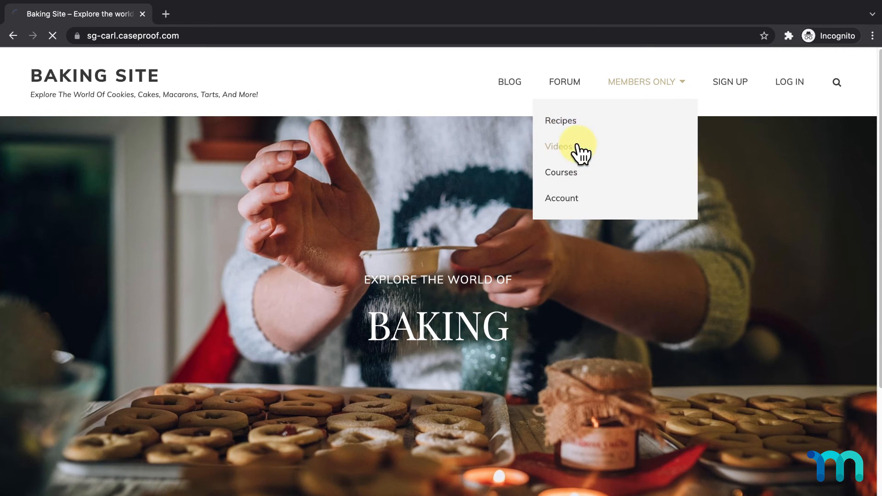
pyautogui.scroll(-2, 349, 366)
pyautogui.click(256, 437)
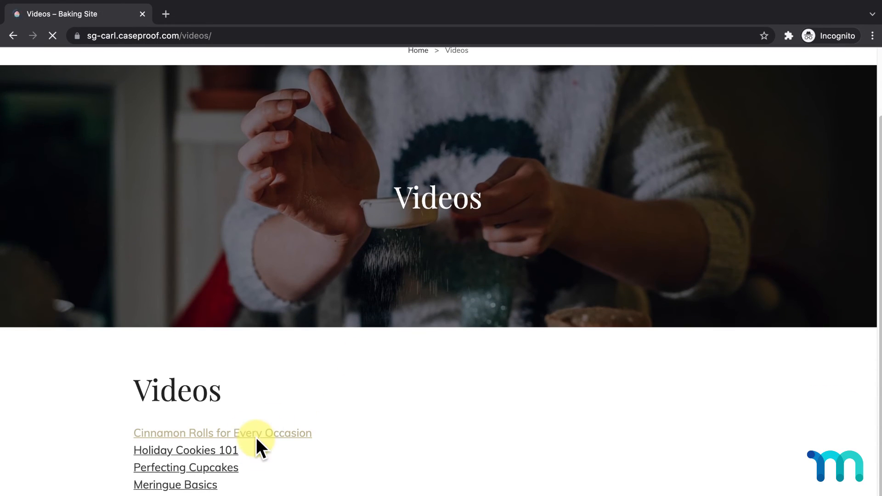
pyautogui.scroll(-4, 681, 326)
pyautogui.scroll(-3, 684, 325)
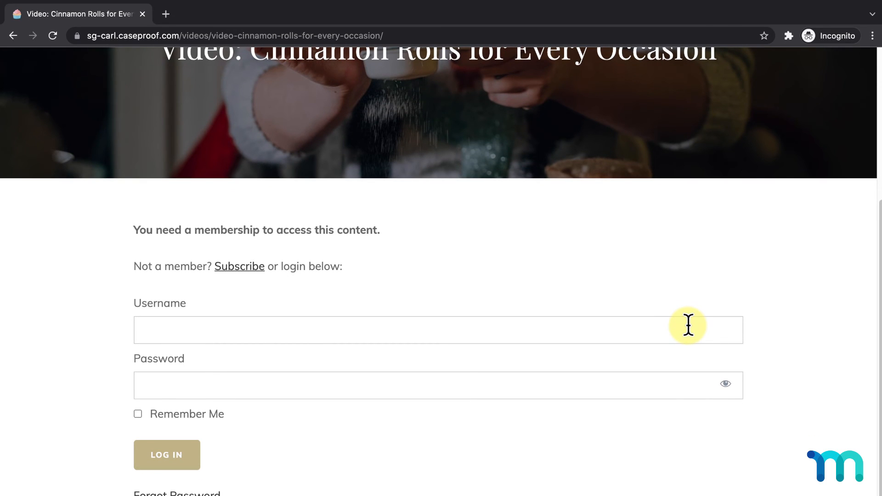
pyautogui.click(252, 271)
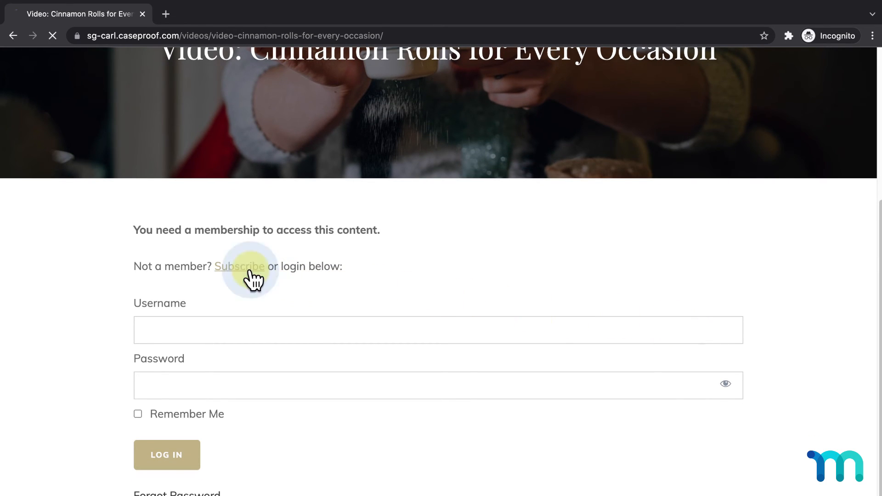
pyautogui.scroll(-7, 245, 263)
pyautogui.scroll(-3, 245, 263)
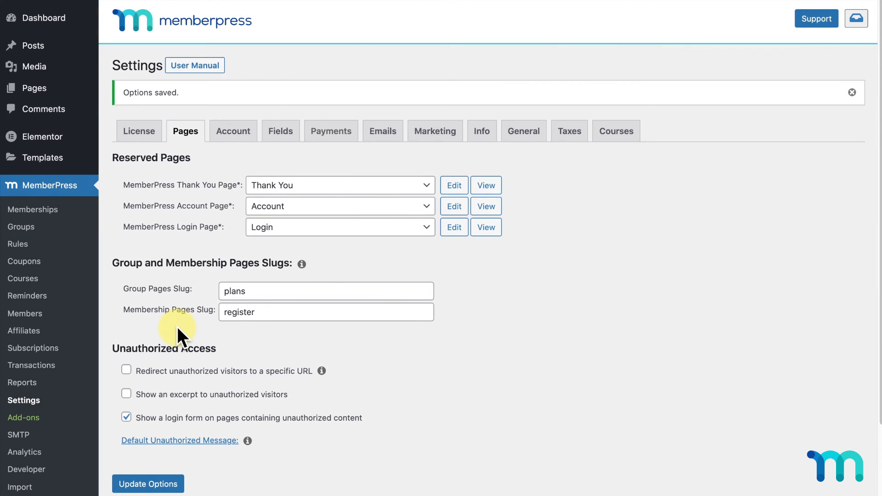
# - Edit the pro-course rule and switch its Unauthorized Message to Custom
pyautogui.click(19, 244)
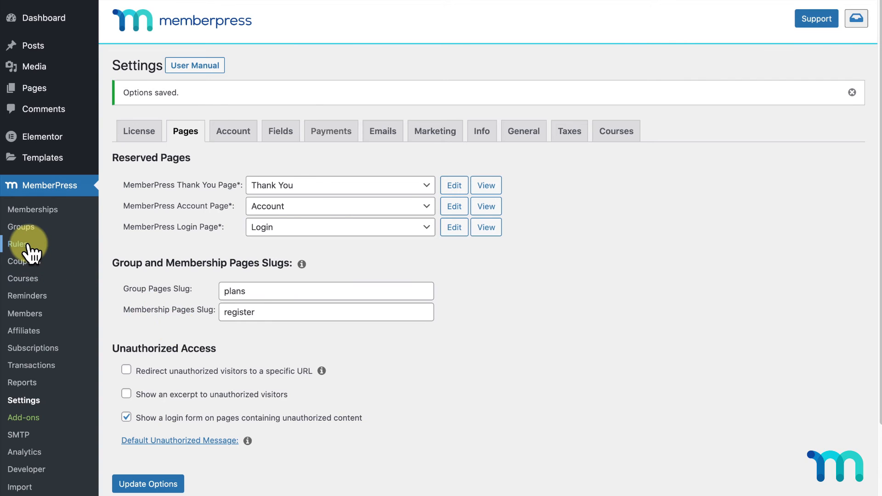
pyautogui.click(298, 164)
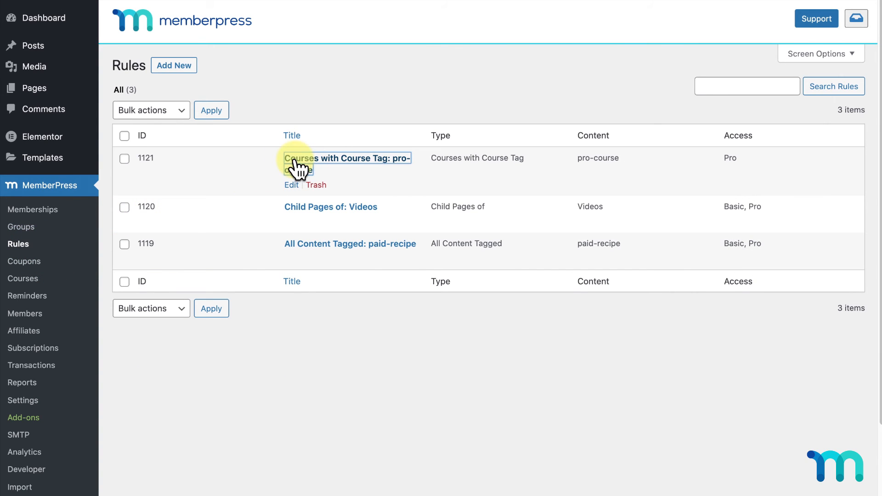
pyautogui.scroll(-5, 296, 165)
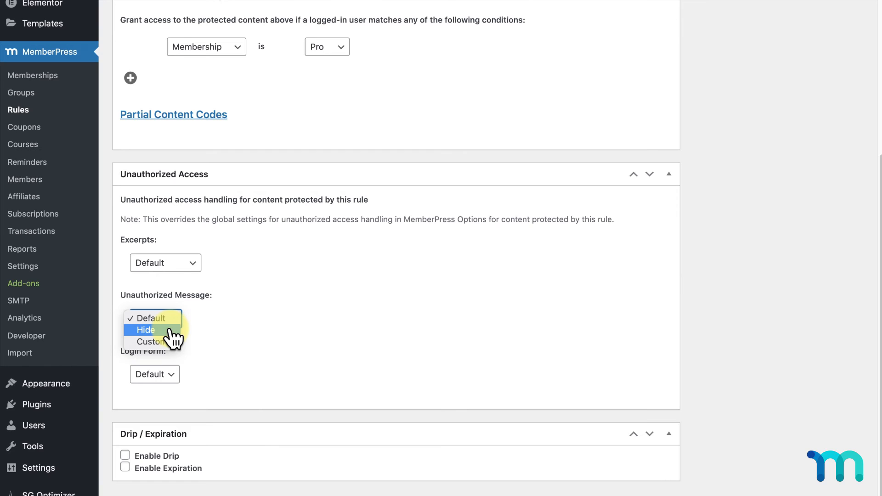
pyautogui.click(175, 345)
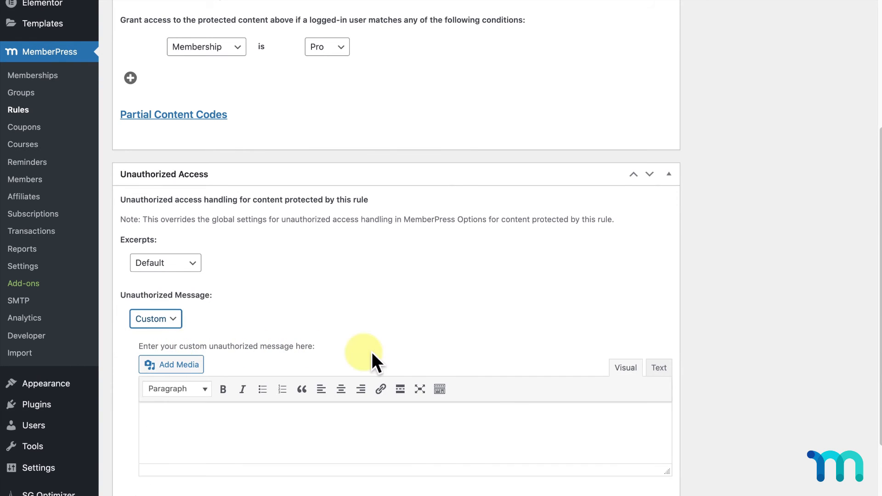
# - Enter 'You need a Pro account to access this content. Login or Subscribe Here.' and select 'Subscribe Here'
pyautogui.scroll(-2, 726, 368)
pyautogui.moveTo(675, 397); pyautogui.dragTo(671, 473)
pyautogui.click(498, 367)
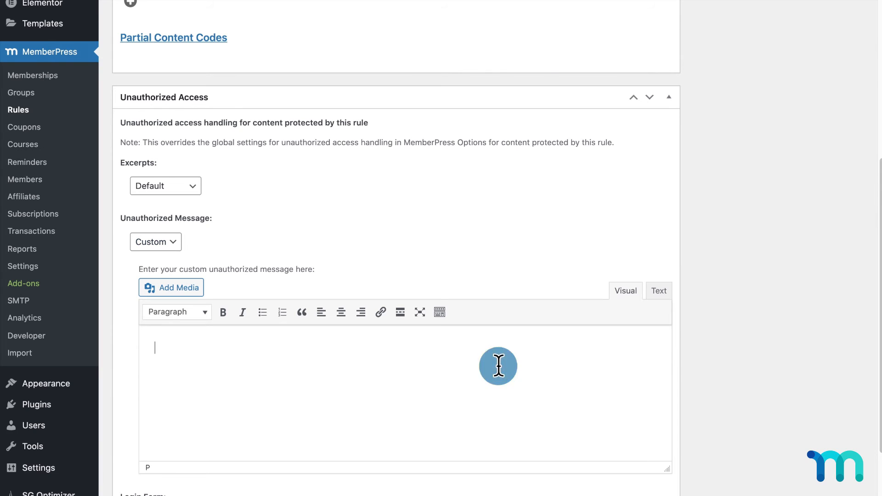
pyautogui.hotkey('ctrl', 'v')
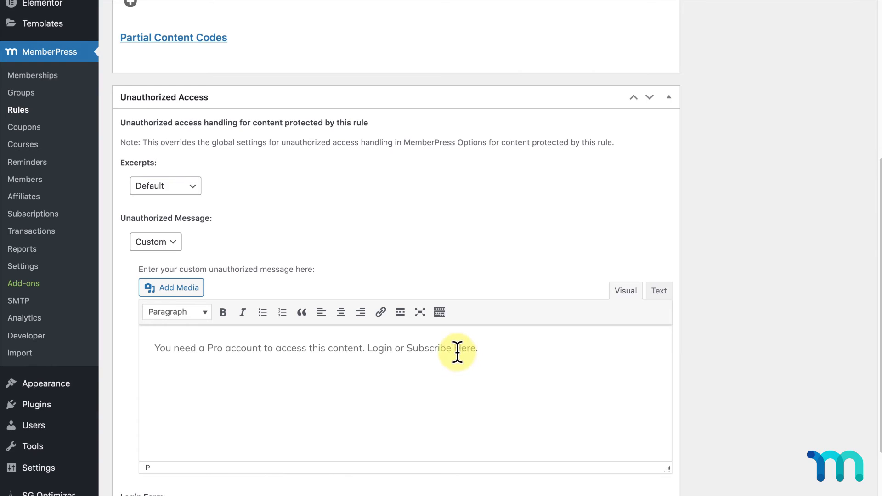
pyautogui.moveTo(408, 347); pyautogui.dragTo(475, 348)
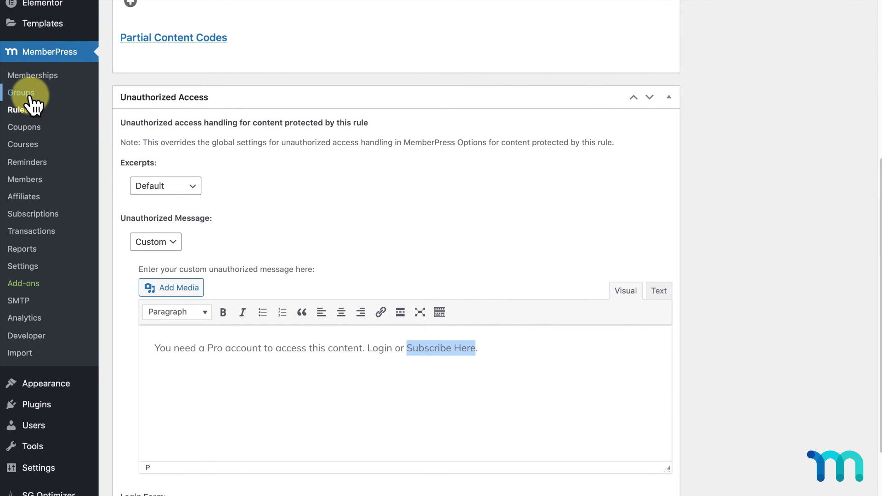
pyautogui.click(27, 79)
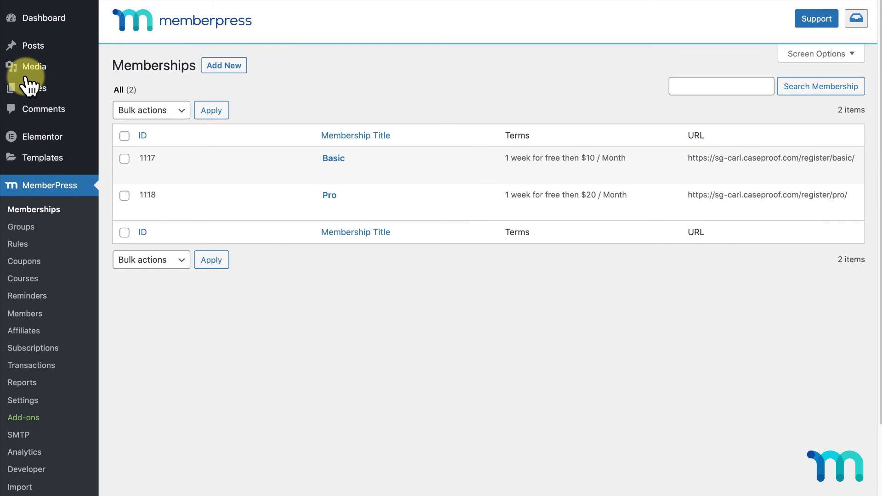
# - Review the Pro membership's terms, then go to MemberPress Settings
pyautogui.click(329, 196)
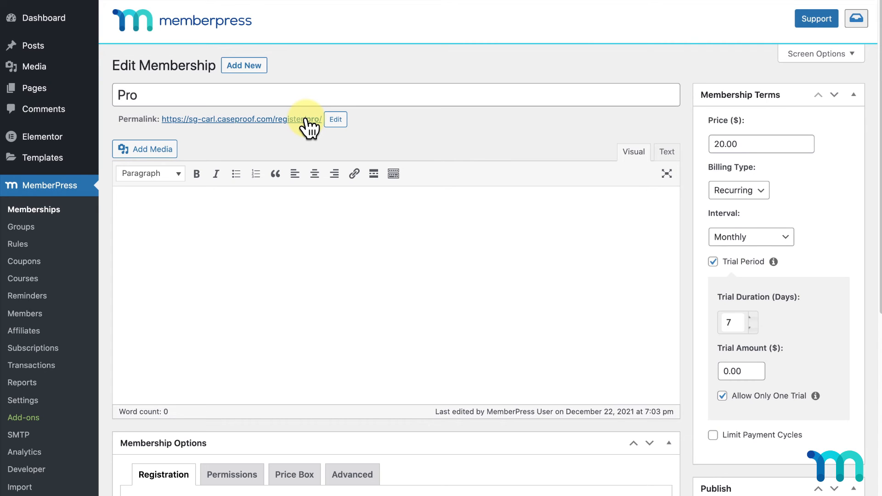
pyautogui.click(37, 406)
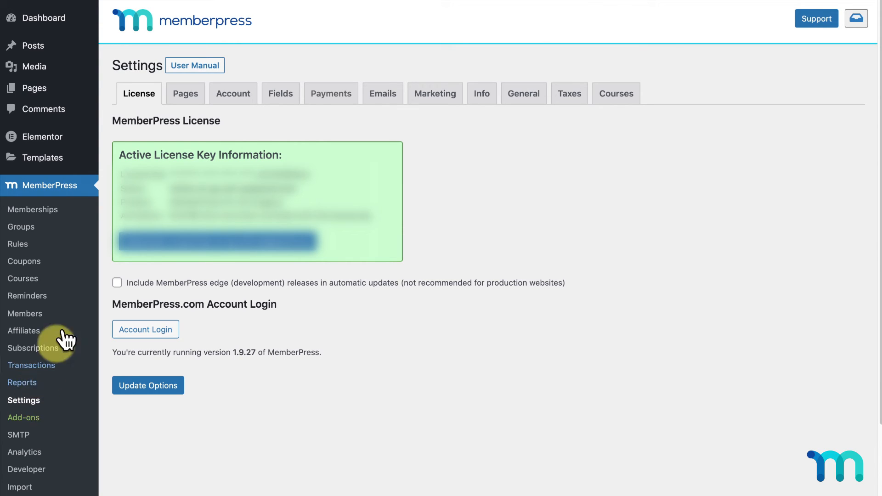
# - Inspect the Thank You page in the editor, then bring up the Account settings for permissions and registration
pyautogui.click(186, 96)
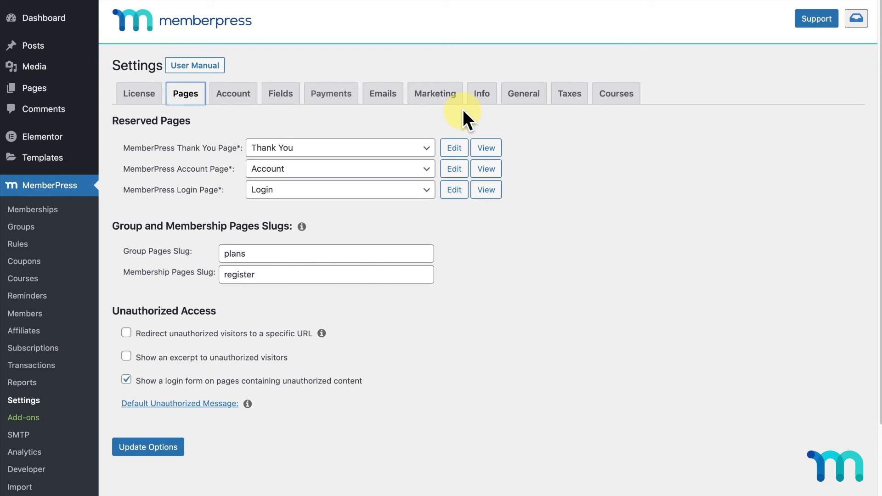
pyautogui.click(462, 148)
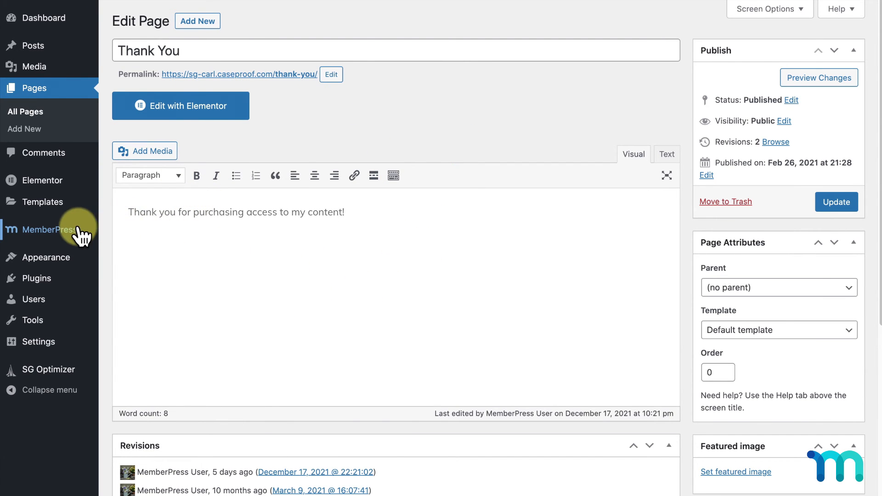
pyautogui.moveTo(79, 232)
pyautogui.click(133, 411)
pyautogui.click(243, 99)
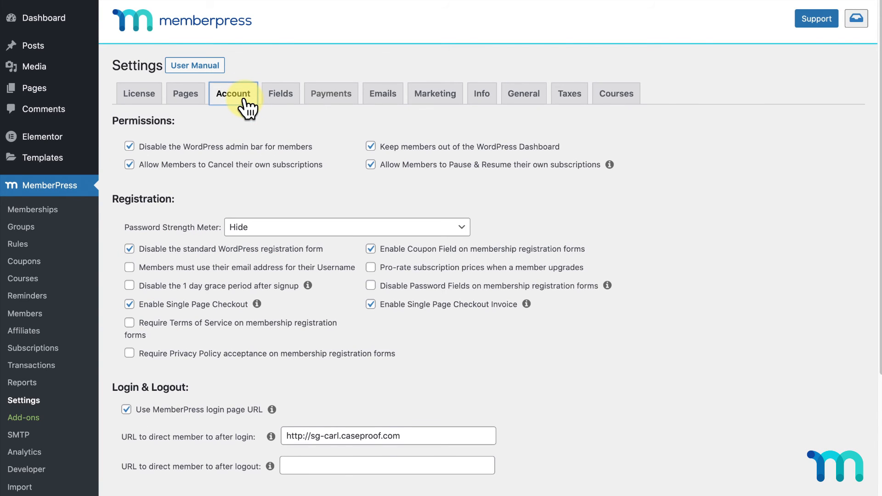
# - Enable pro-rated upgrade pricing; leave the Terms of Service and Privacy Policy requirements off after trying them
pyautogui.scroll(-1, 571, 197)
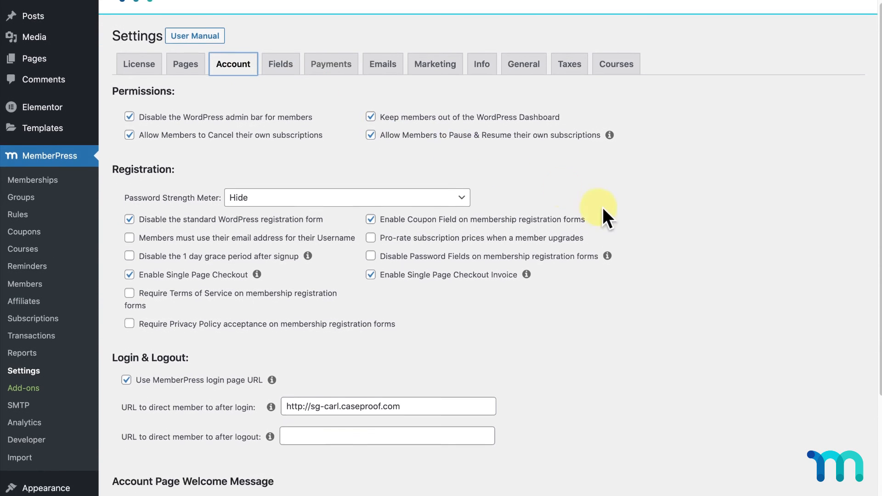
pyautogui.click(371, 223)
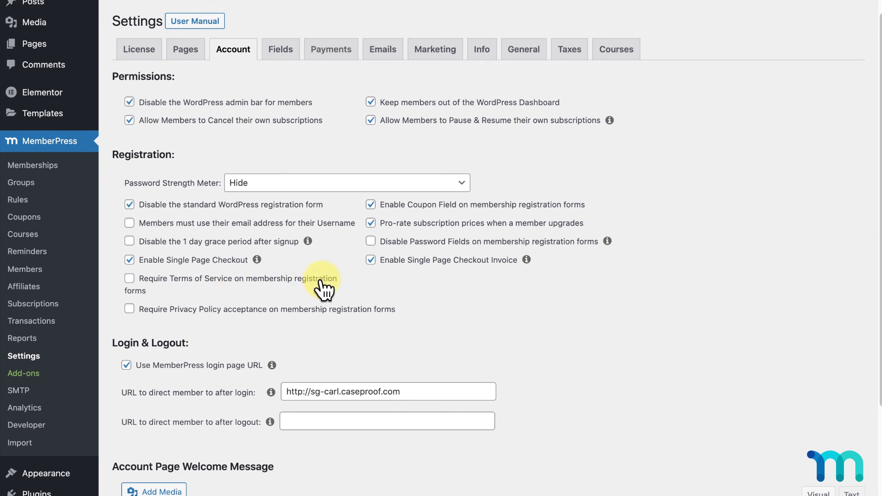
pyautogui.click(130, 280)
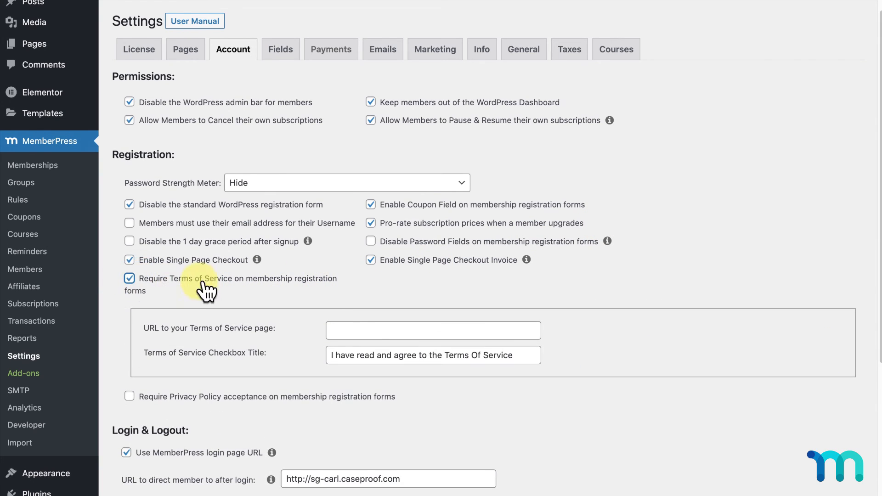
pyautogui.scroll(-2, 596, 300)
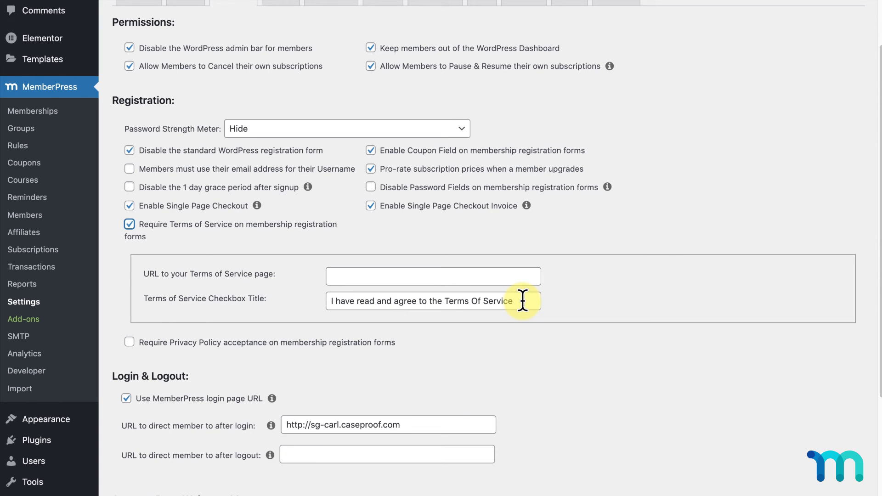
pyautogui.click(130, 225)
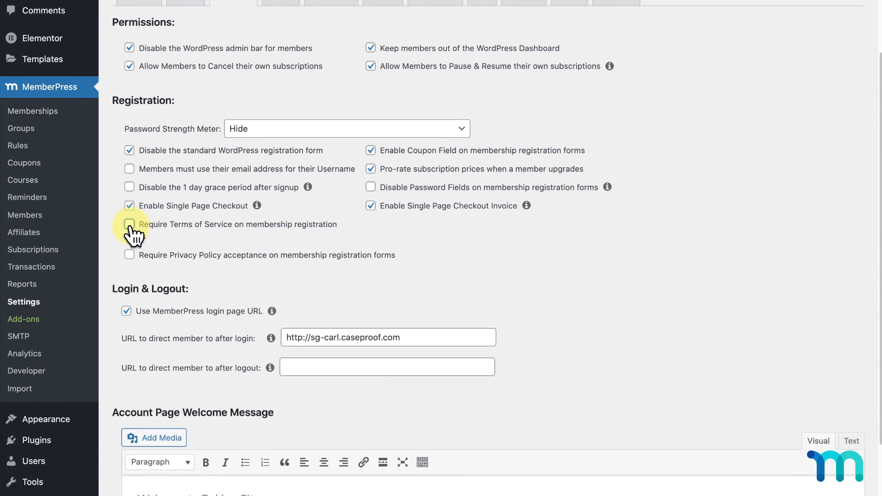
pyautogui.click(129, 254)
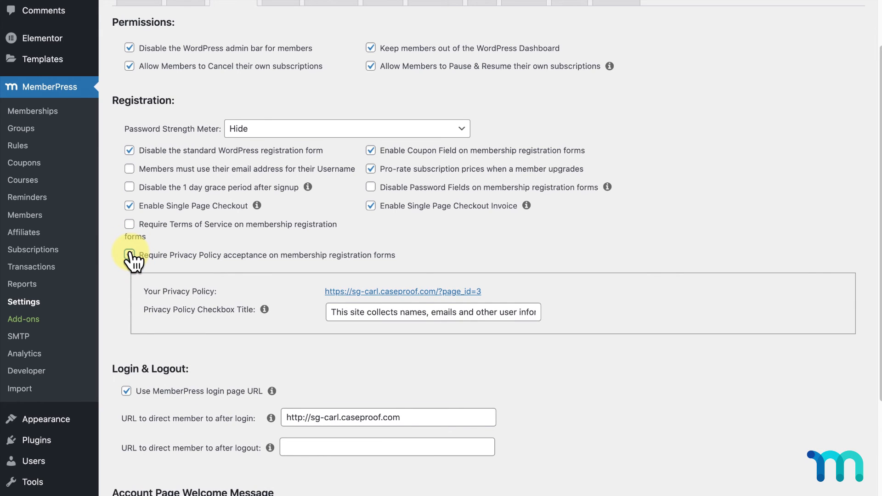
pyautogui.click(130, 254)
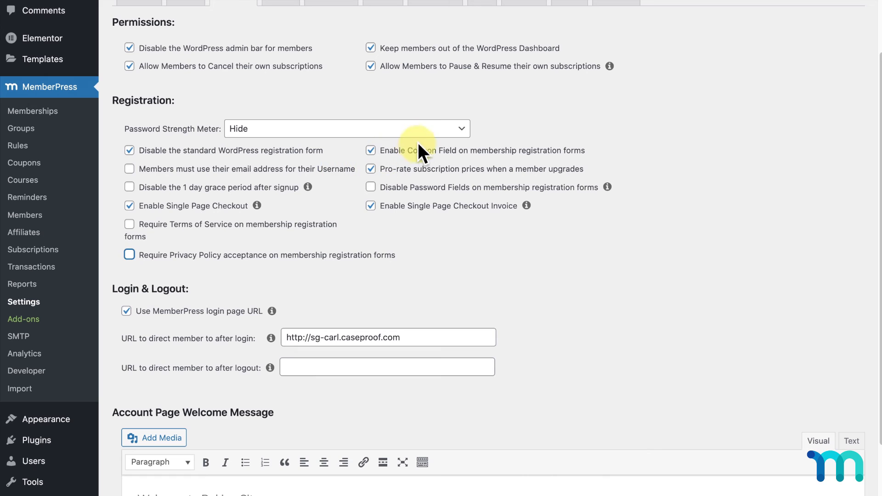
# - Keep the registration coupon field on, then bring up the Fields settings
pyautogui.click(372, 151)
pyautogui.click(372, 151)
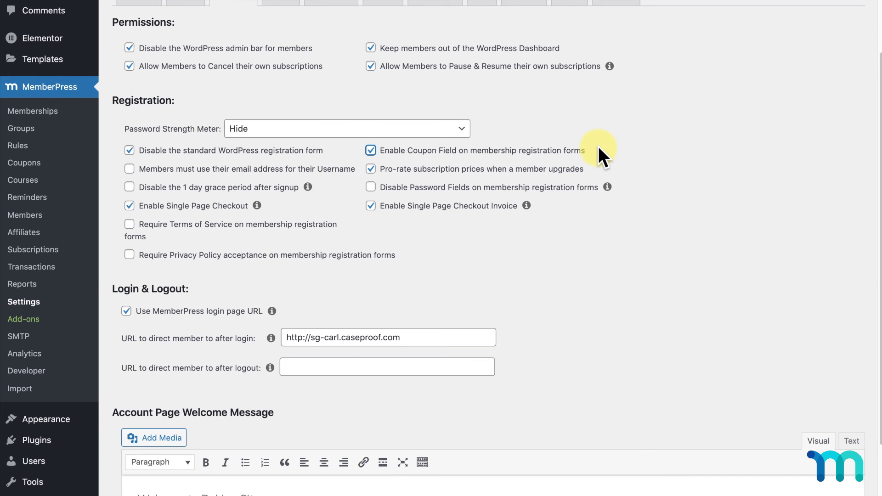
pyautogui.scroll(-3, 577, 282)
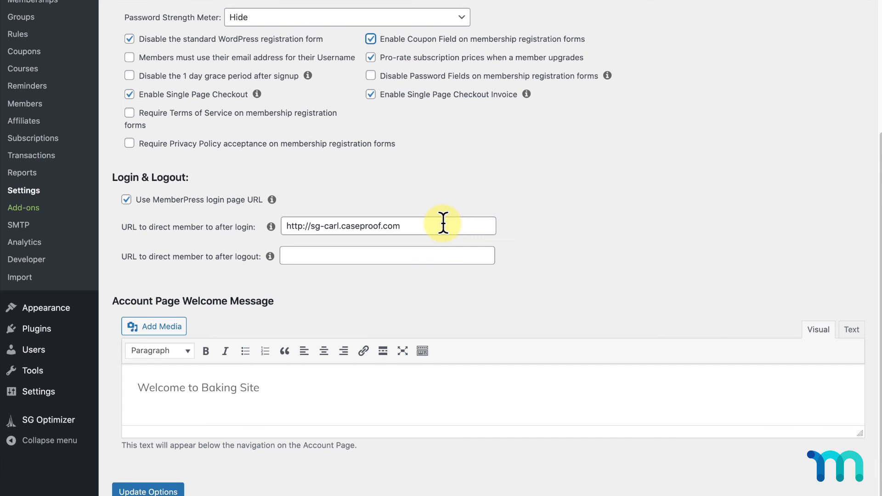
pyautogui.scroll(5, 443, 226)
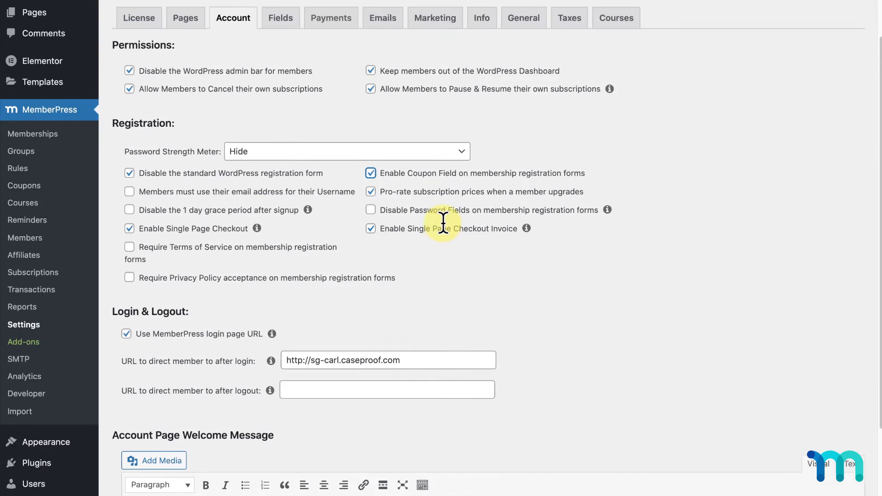
pyautogui.click(282, 92)
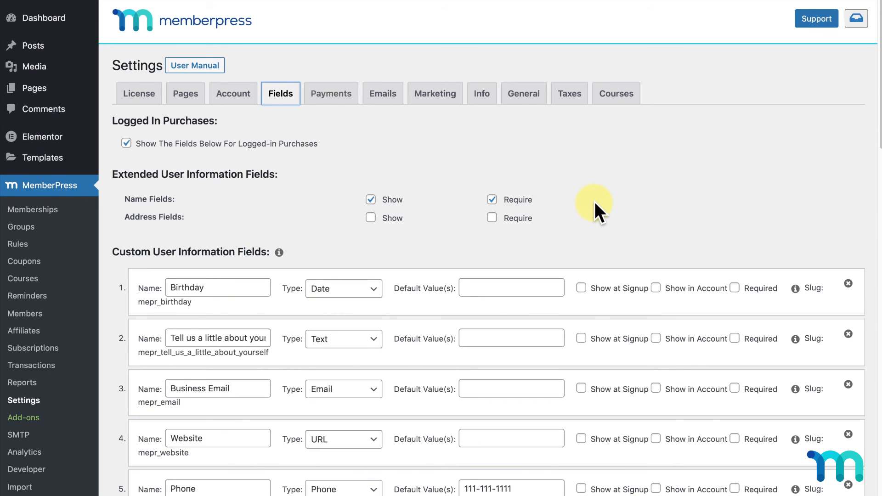
pyautogui.scroll(-9, 595, 202)
pyautogui.scroll(-14, 595, 202)
pyautogui.scroll(-1, 595, 202)
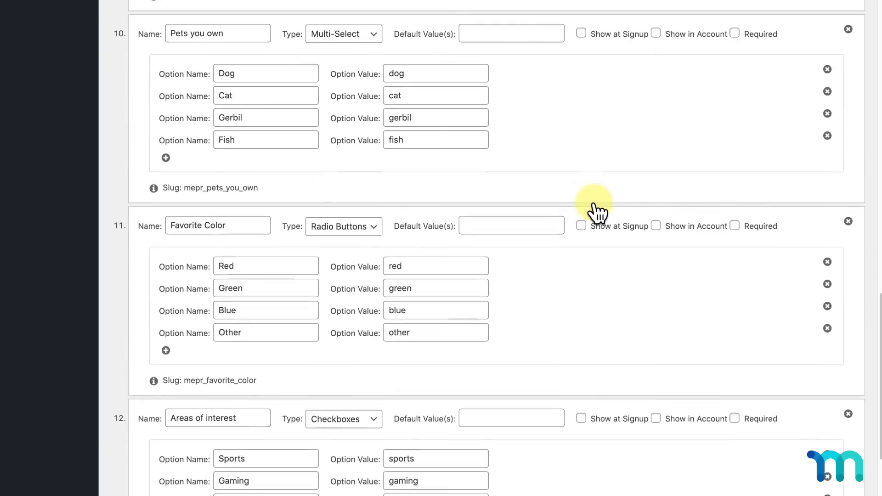
pyautogui.scroll(10, 594, 203)
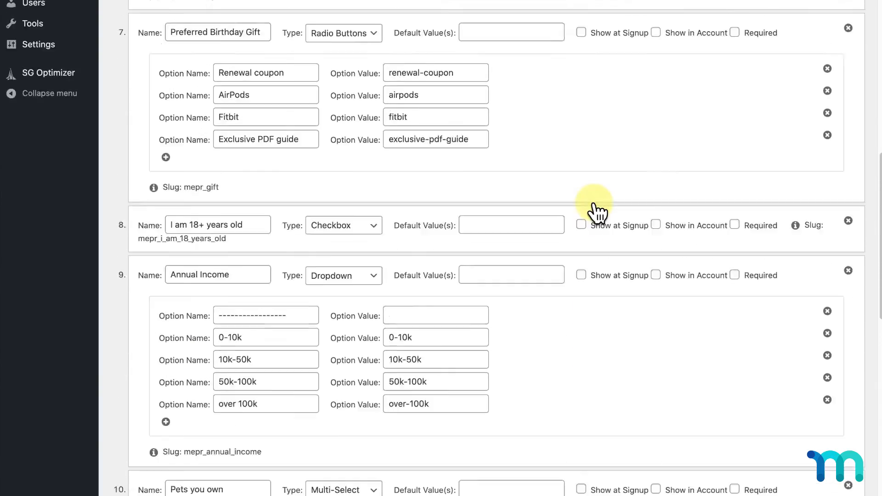
pyautogui.scroll(12, 598, 212)
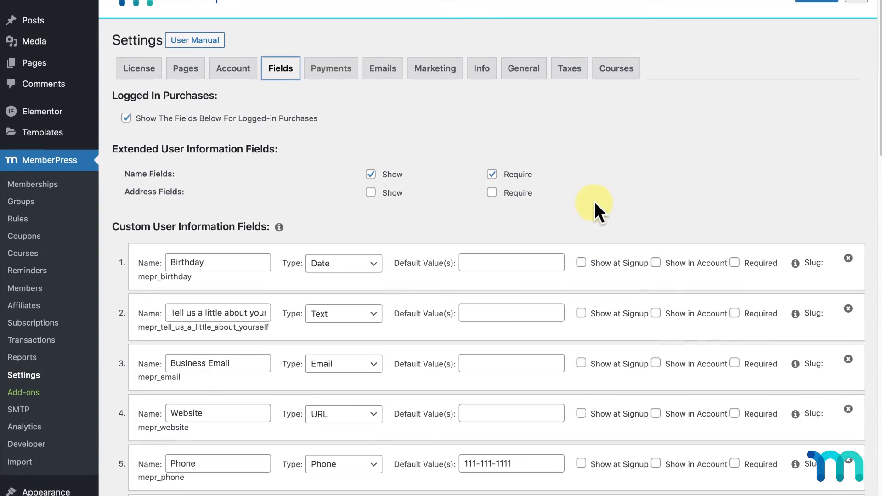
# - Look through the member and admin email notices, then switch to the Courses settings
pyautogui.click(383, 75)
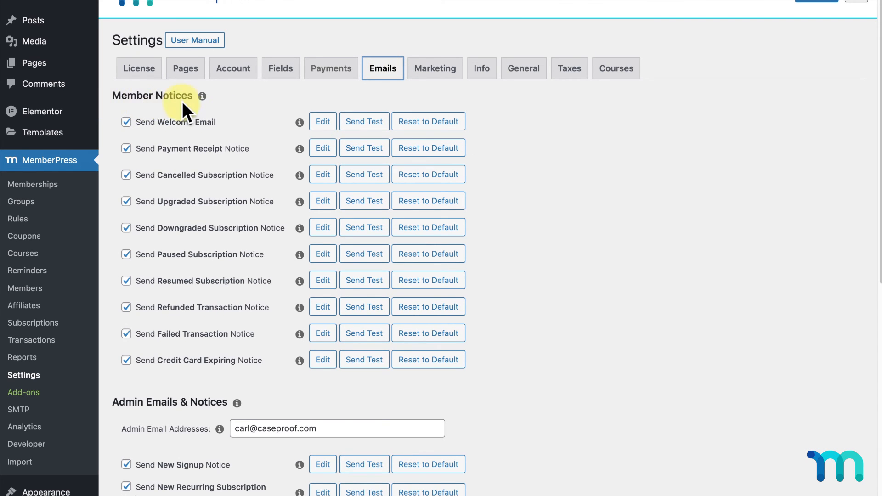
pyautogui.scroll(-5, 202, 225)
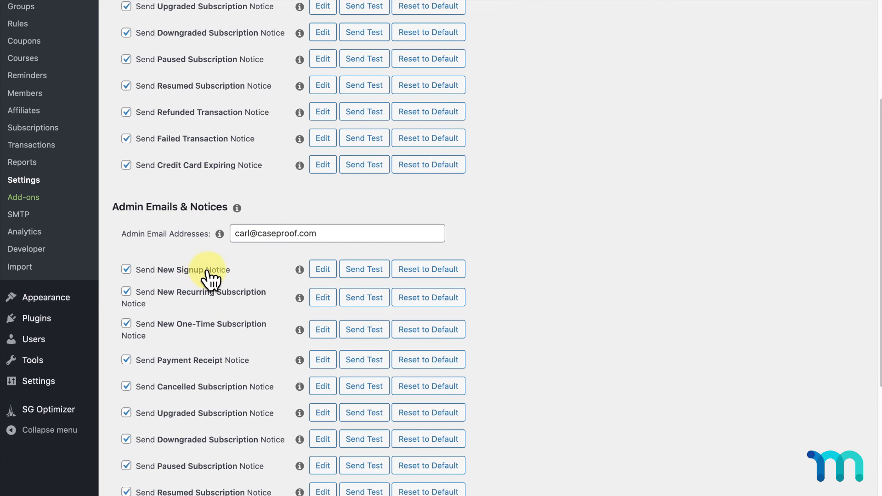
pyautogui.scroll(6, 211, 276)
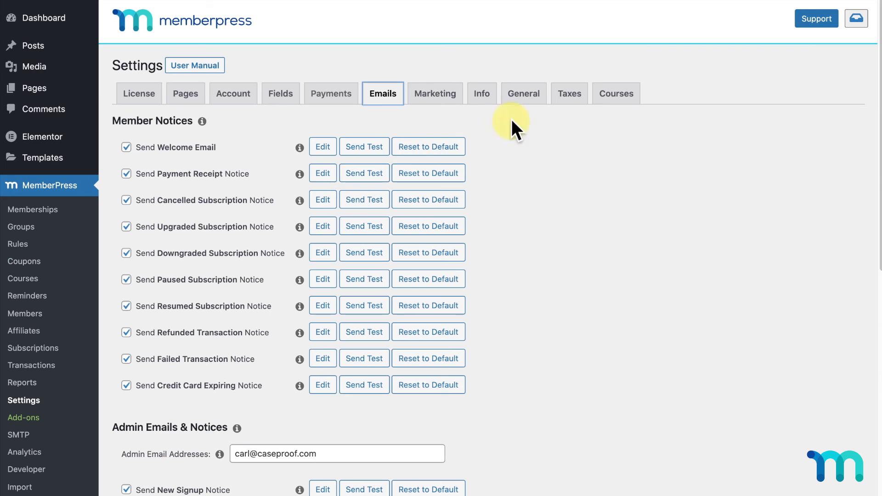
pyautogui.click(614, 95)
# - View the MemberPress Classroom Brand Color picker in the Customizer, then close it unchanged
pyautogui.scroll(-1, 575, 215)
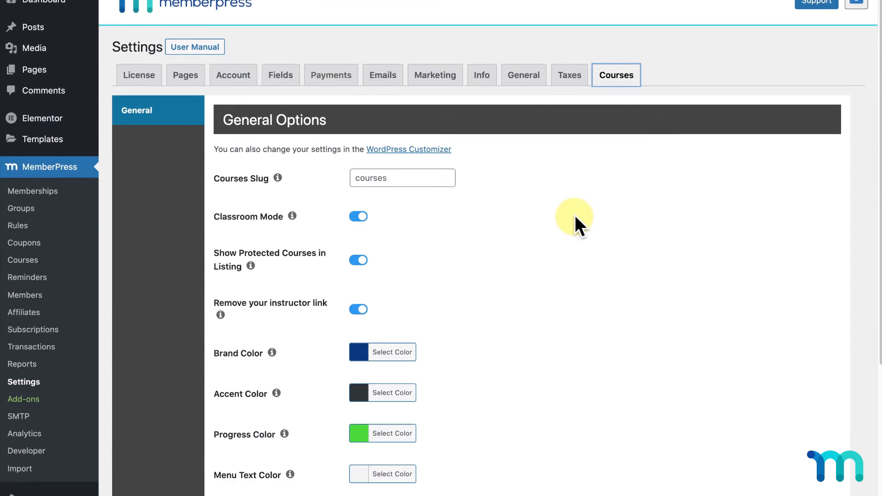
pyautogui.scroll(-3, 577, 214)
pyautogui.scroll(3, 578, 215)
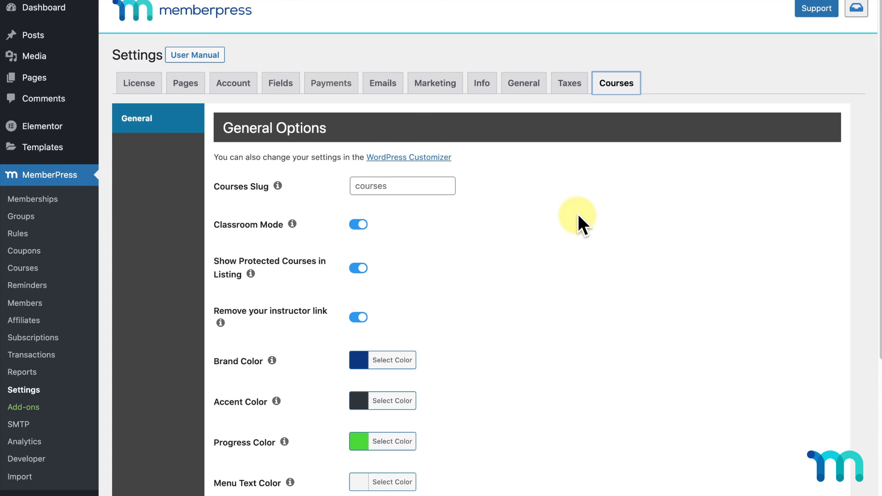
pyautogui.click(444, 161)
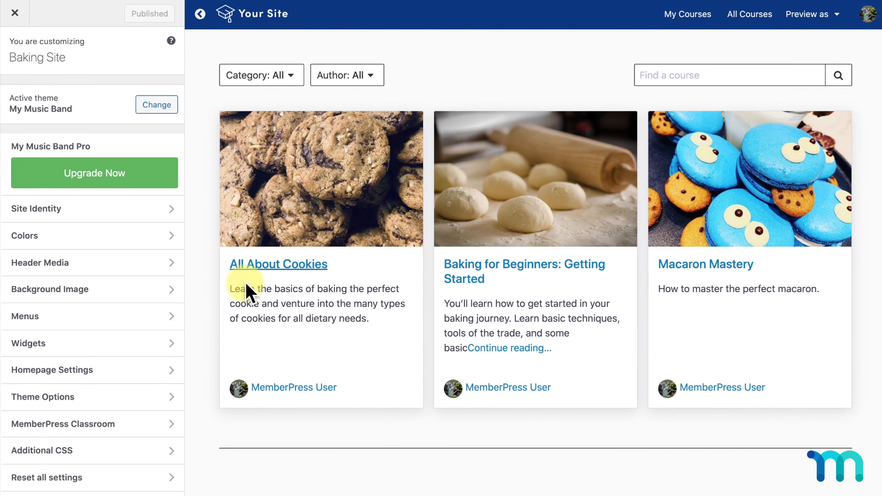
pyautogui.click(110, 424)
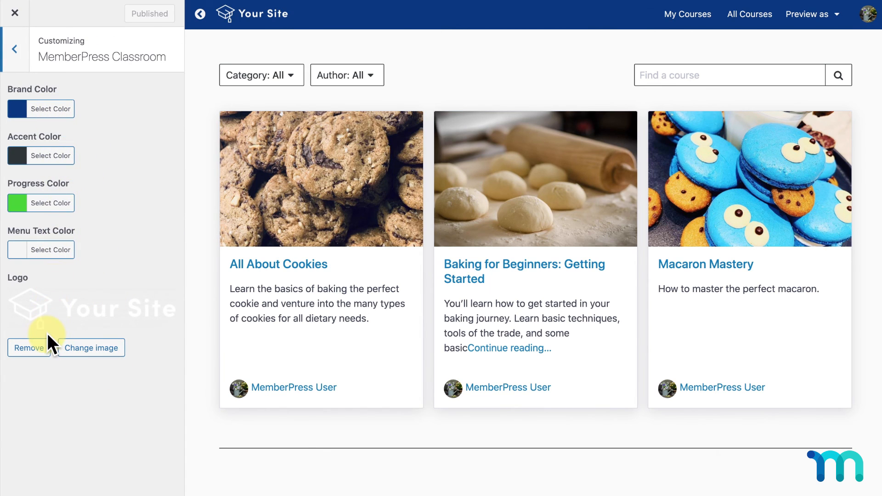
pyautogui.click(57, 113)
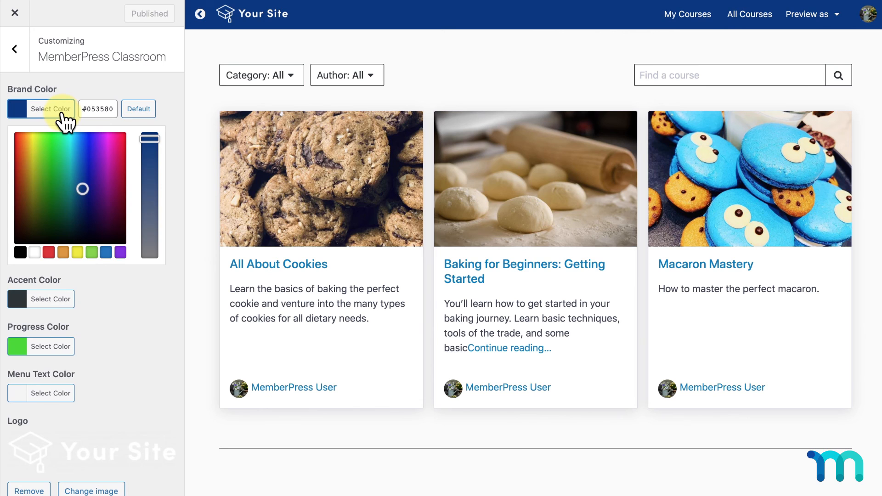
pyautogui.click(16, 13)
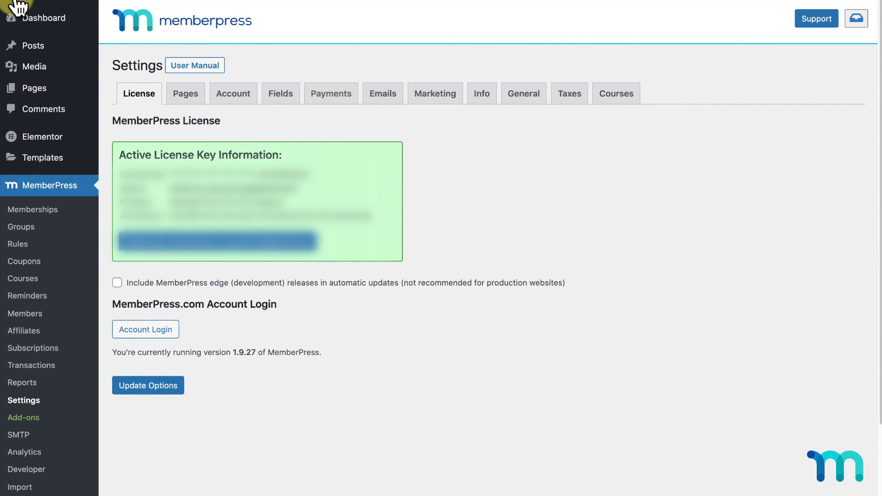
# - Start a new reminder triggered before credit card expiry and raise its day count
pyautogui.click(37, 297)
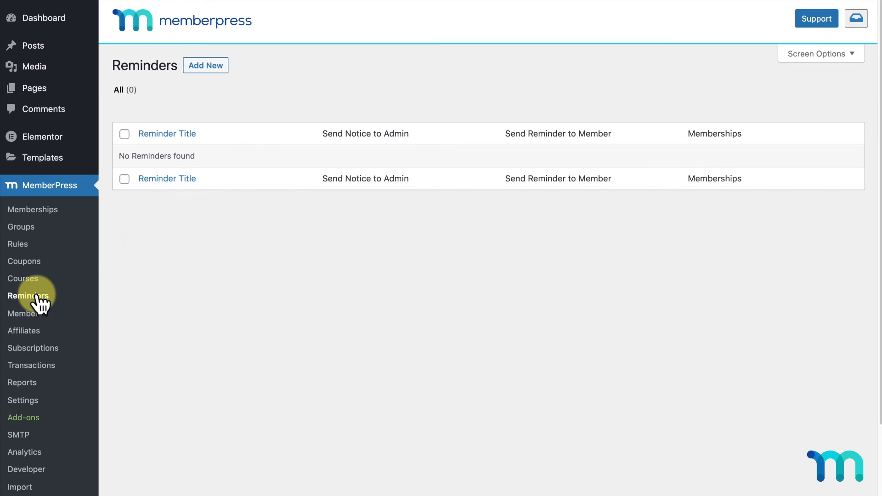
pyautogui.click(214, 69)
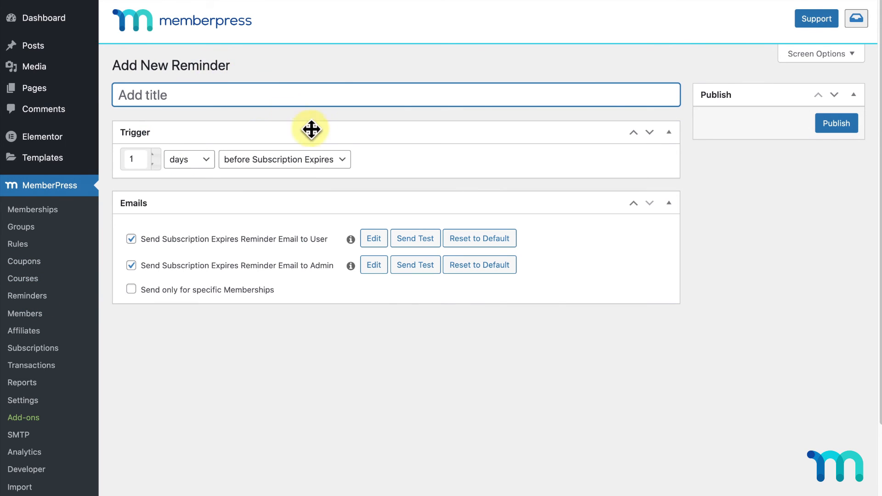
pyautogui.click(346, 167)
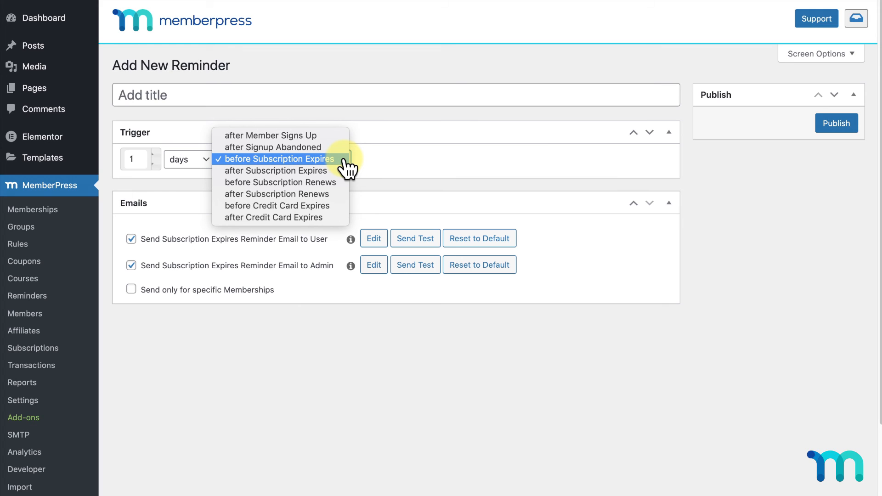
pyautogui.click(334, 207)
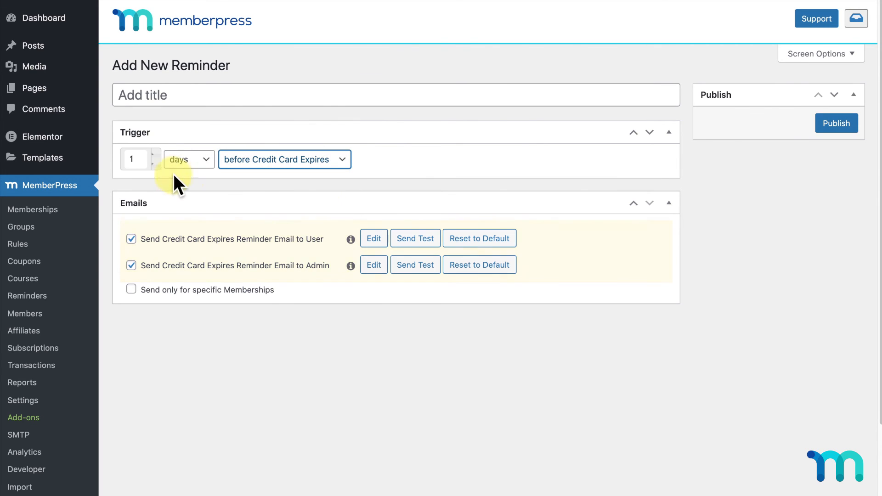
pyautogui.doubleClick(153, 153)
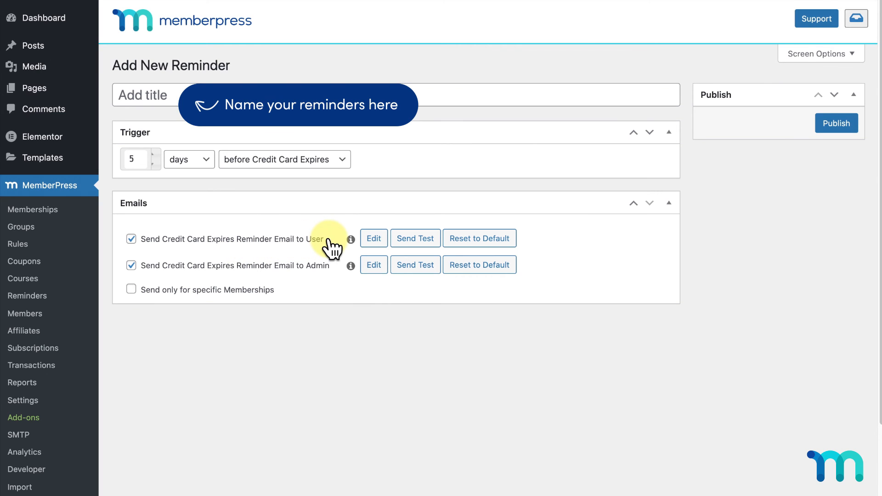
# - Enlarge the user reminder email editor and select its heading and card-expiry placeholders
pyautogui.click(373, 242)
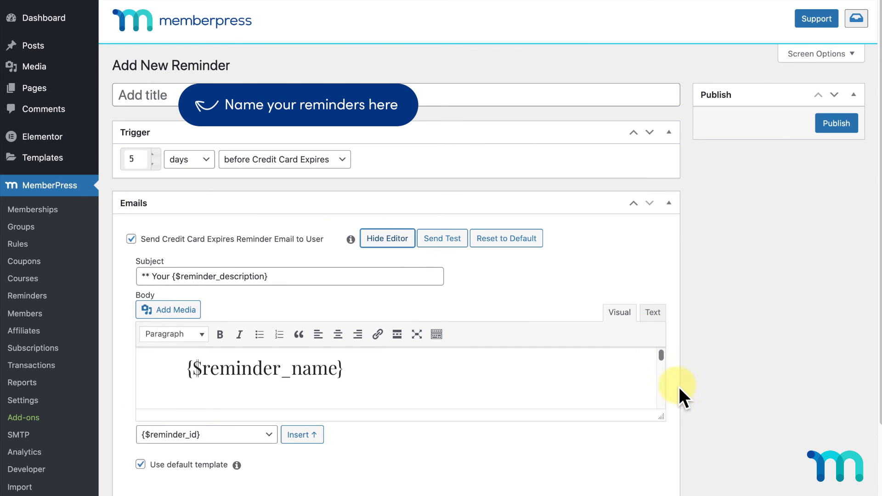
pyautogui.moveTo(661, 417); pyautogui.dragTo(674, 494)
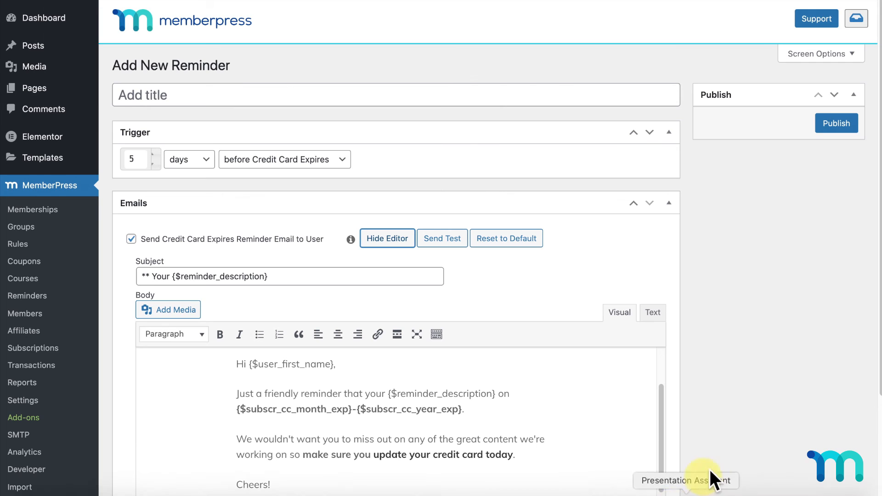
pyautogui.scroll(-3, 735, 336)
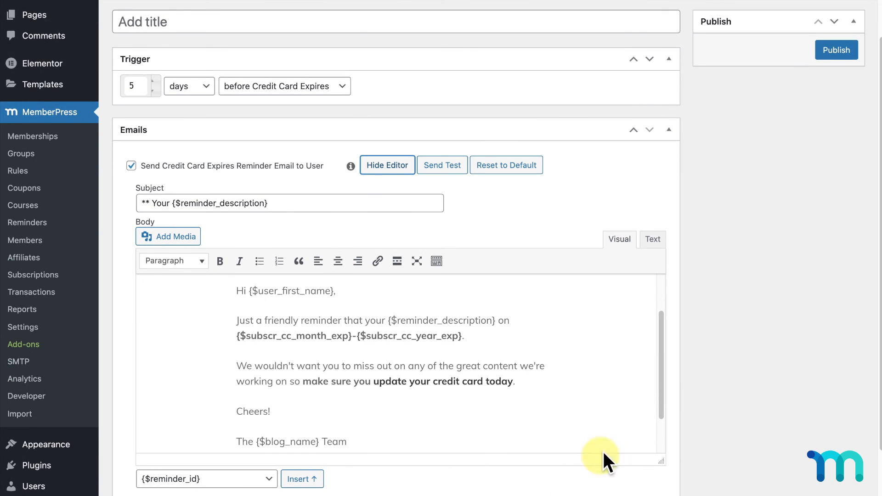
pyautogui.moveTo(659, 385); pyautogui.dragTo(660, 299)
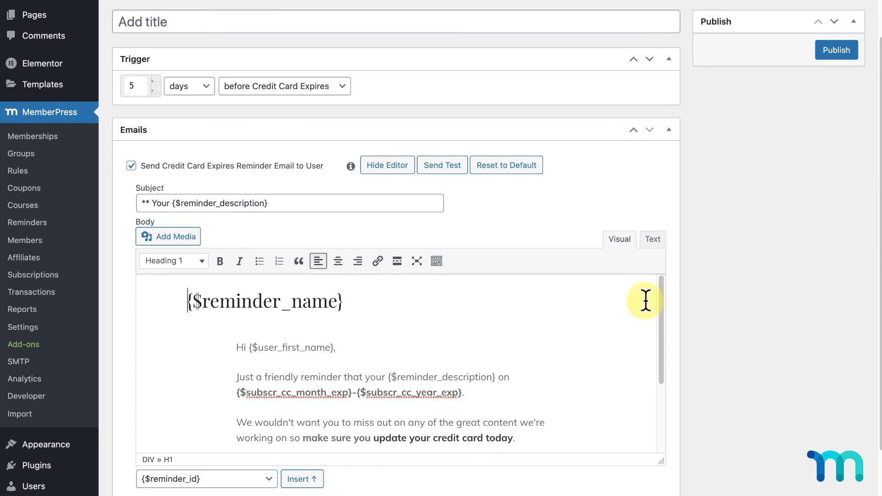
pyautogui.moveTo(184, 301); pyautogui.dragTo(351, 301)
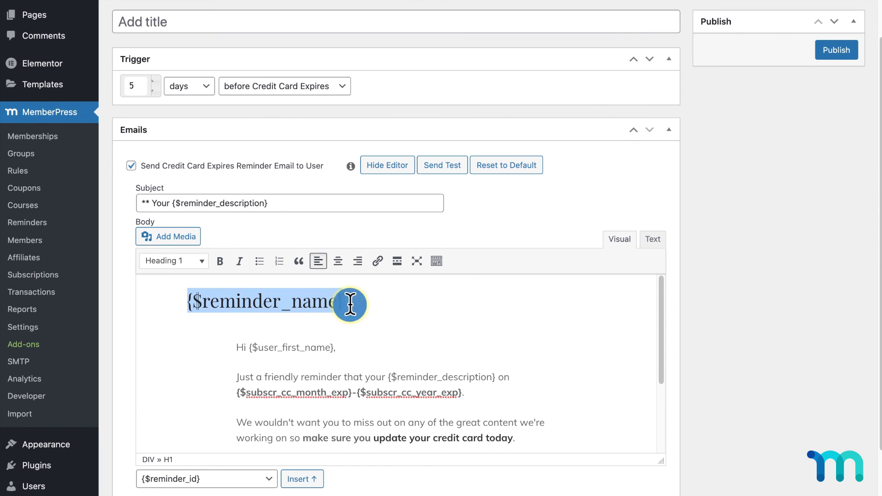
pyautogui.moveTo(350, 393); pyautogui.dragTo(237, 395)
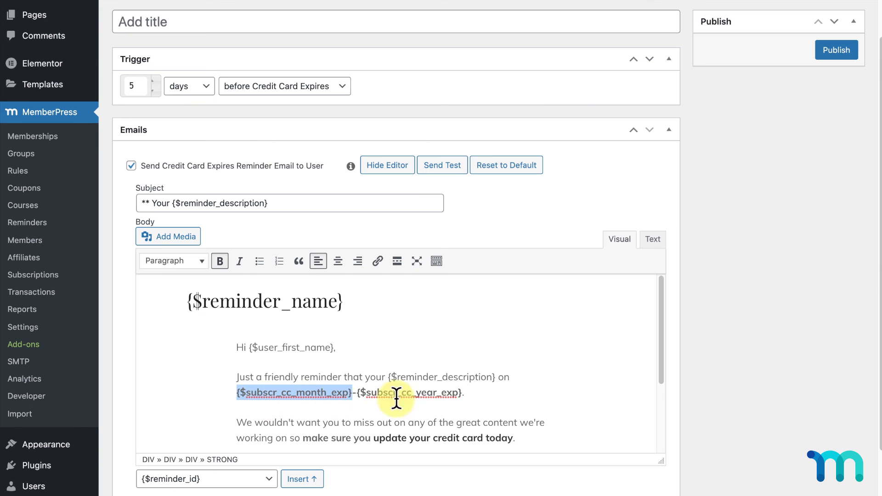
pyautogui.moveTo(468, 393); pyautogui.dragTo(354, 392)
pyautogui.click(475, 394)
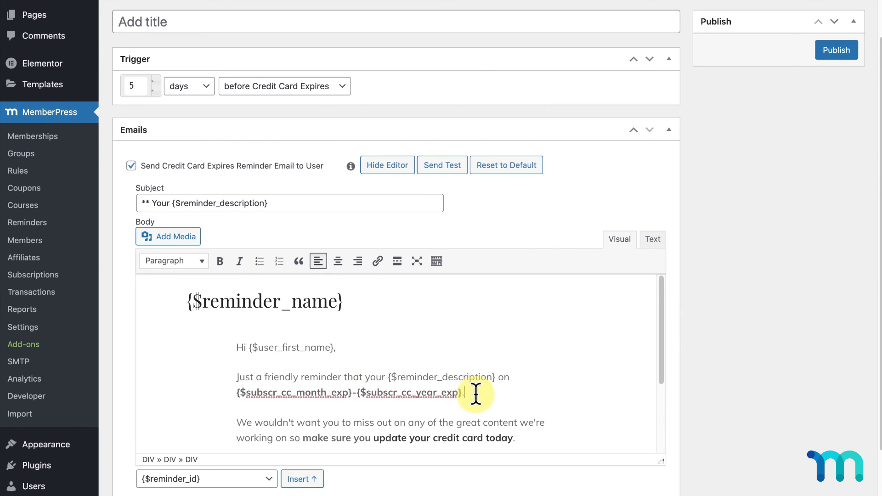
# - Browse the placeholder tags without inserting one, then change the trigger to 'after Signup Abandoned'
pyautogui.click(271, 481)
pyautogui.scroll(-15, 274, 478)
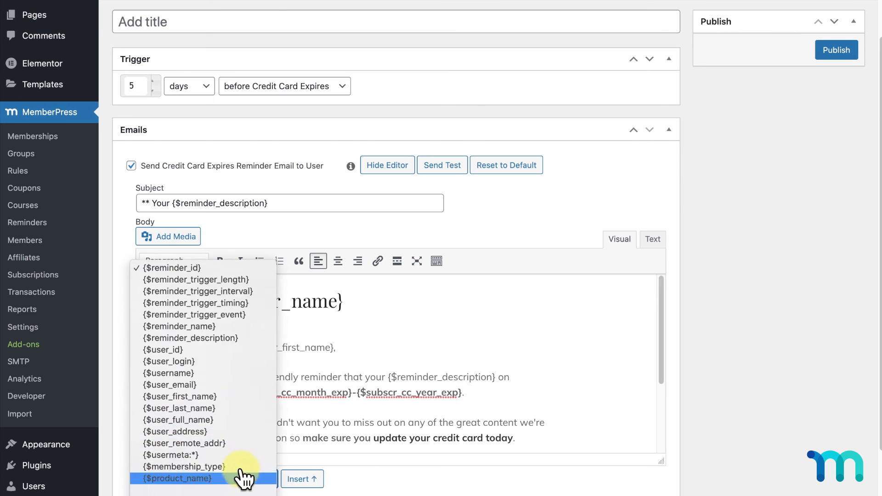
pyautogui.click(381, 493)
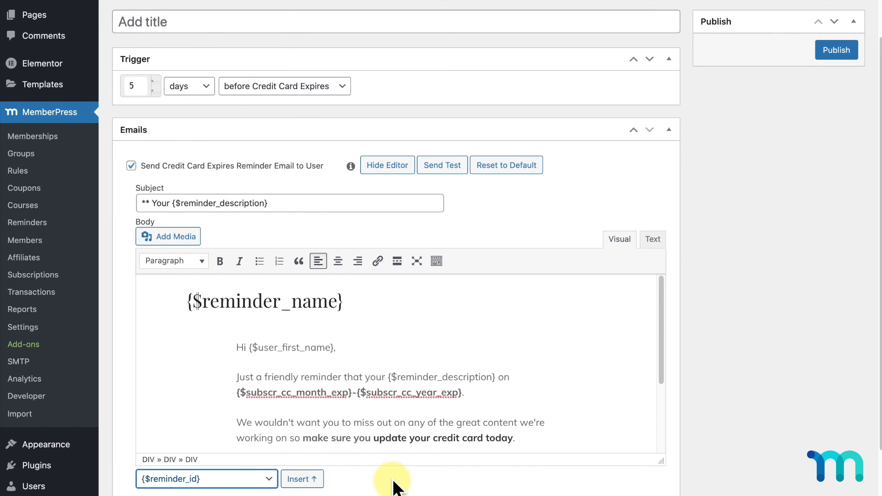
pyautogui.click(341, 89)
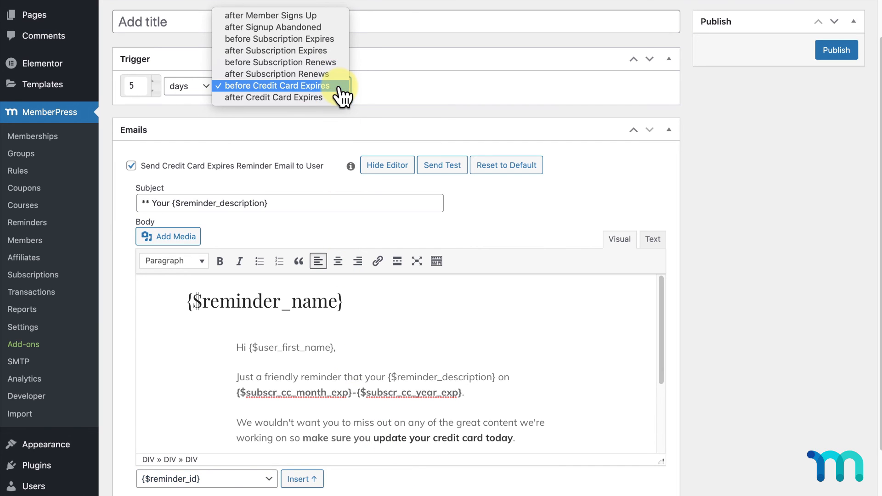
pyautogui.click(324, 28)
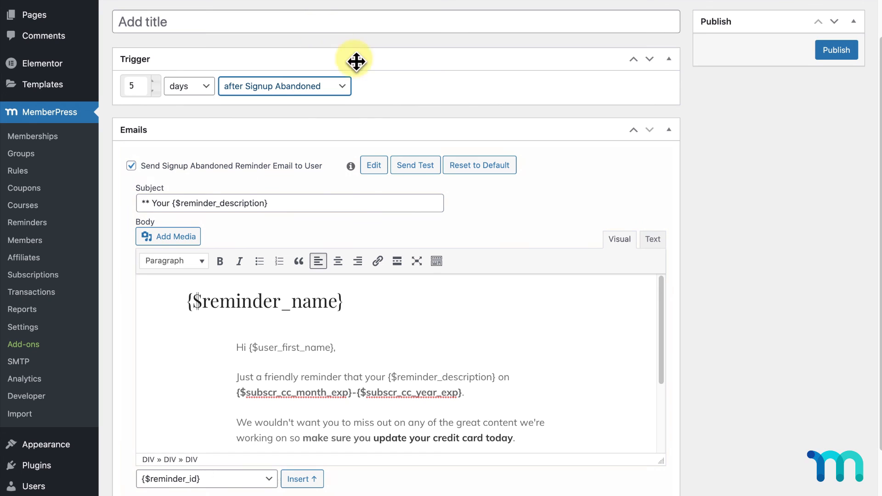
# - Review the Signup Abandoned email, lower the reminder delay to 1 day, then go to Coupons
pyautogui.click(381, 169)
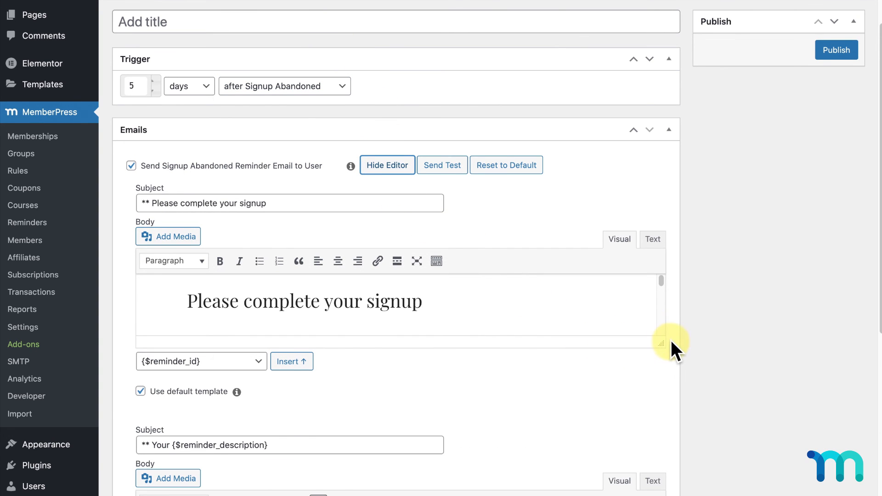
pyautogui.moveTo(662, 344); pyautogui.dragTo(662, 495)
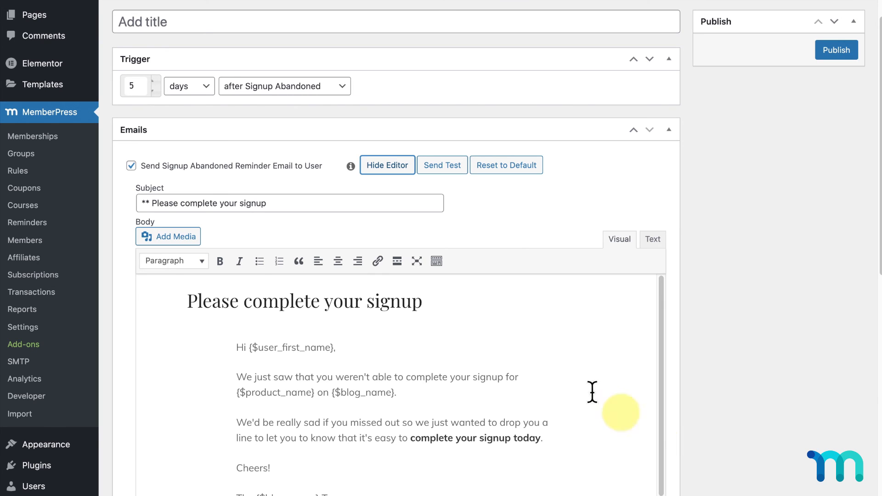
pyautogui.click(153, 90)
pyautogui.click(153, 89)
pyautogui.click(154, 89)
pyautogui.click(153, 89)
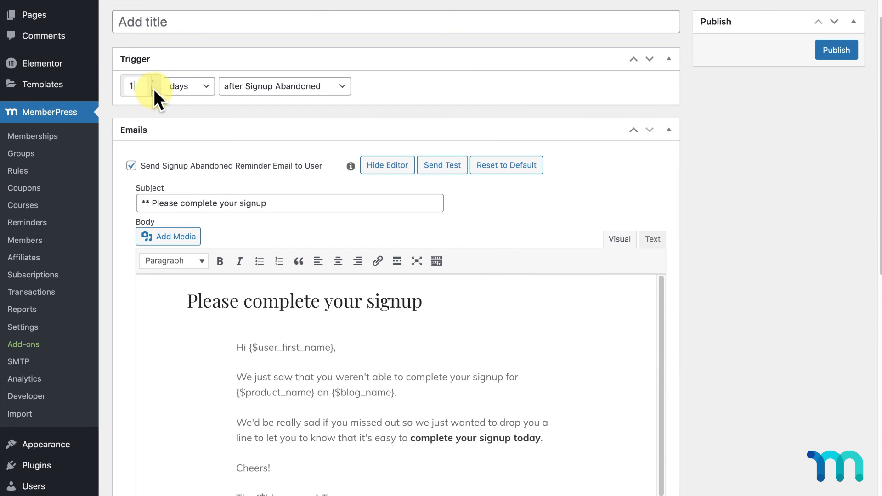
pyautogui.click(33, 190)
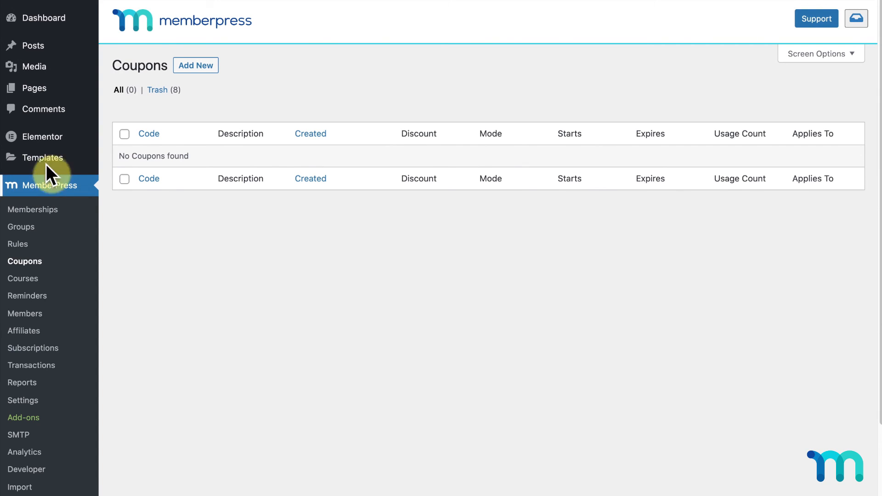
# - Create a new coupon with the code BLACKFRIDAY
pyautogui.click(200, 69)
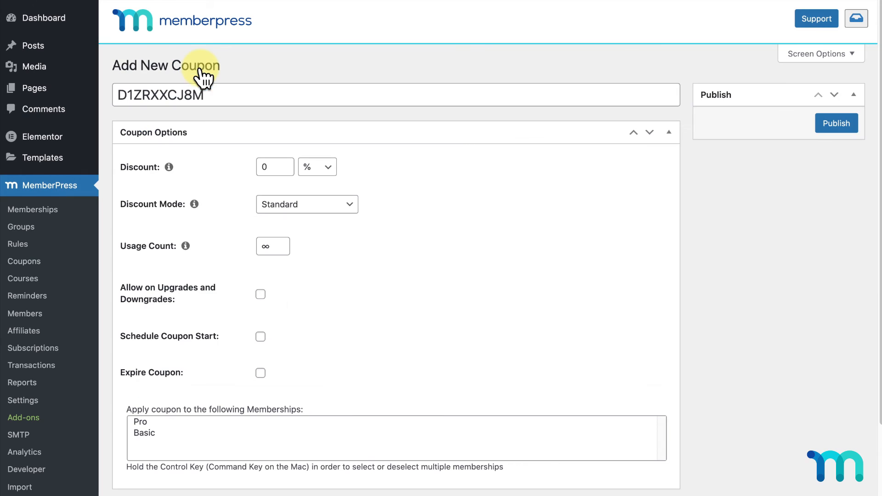
pyautogui.moveTo(216, 94); pyautogui.dragTo(114, 94)
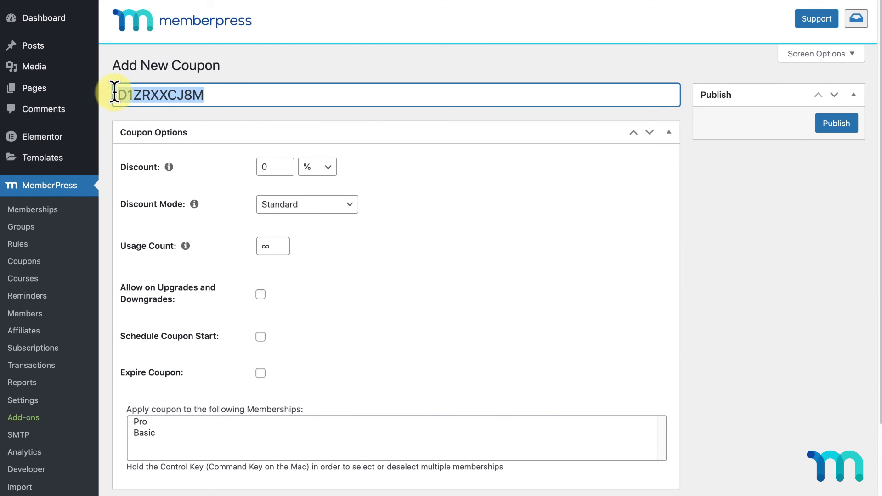
pyautogui.write('BLACKFRIDAY')
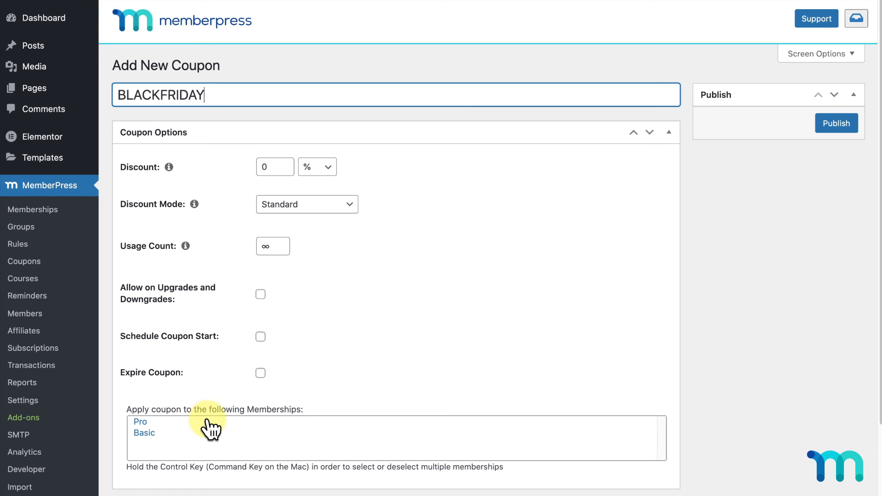
pyautogui.scroll(-2, 765, 325)
pyautogui.scroll(-2, 765, 324)
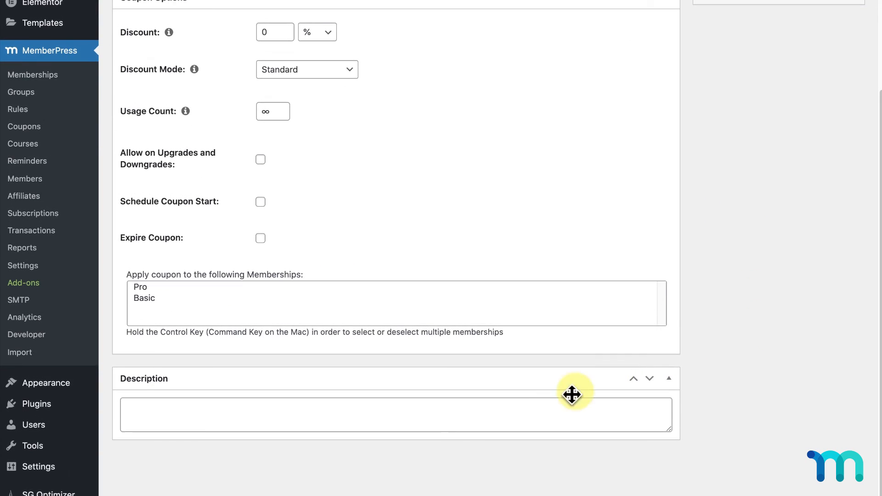
pyautogui.click(544, 406)
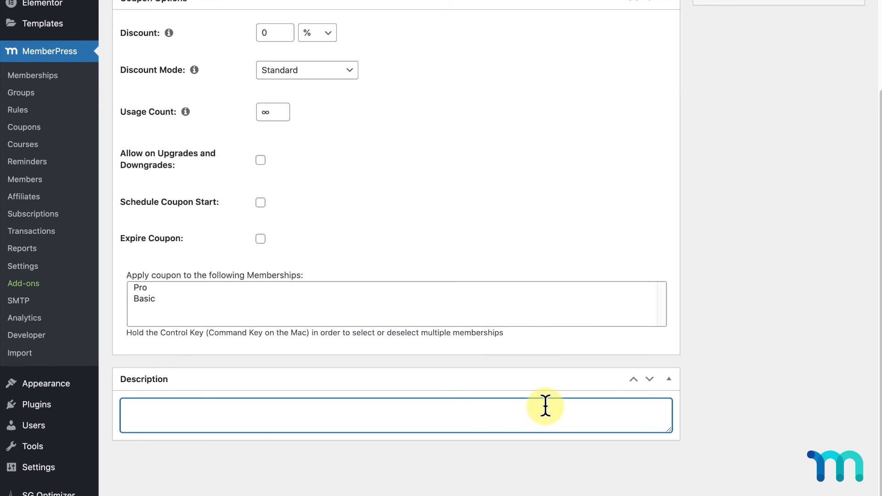
pyautogui.scroll(4, 719, 370)
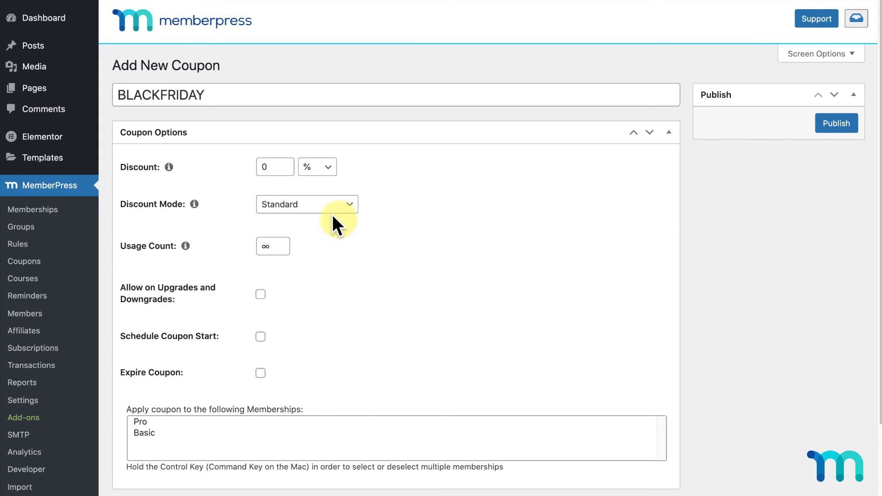
# - Give the coupon a 25% discount and make it expire on day 20 (Dec 20 2021)
pyautogui.doubleClick(265, 167)
pyautogui.write('25')
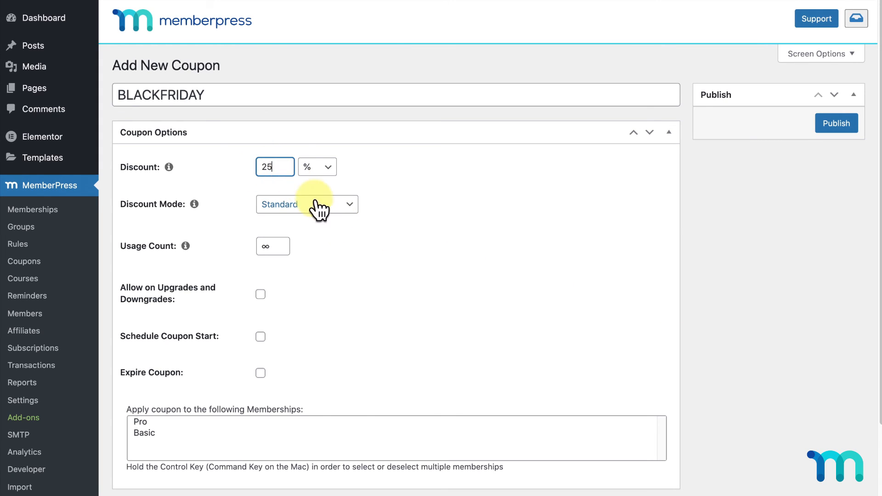
pyautogui.click(352, 257)
pyautogui.click(261, 372)
pyautogui.doubleClick(492, 421)
pyautogui.write('20')
pyautogui.click(619, 376)
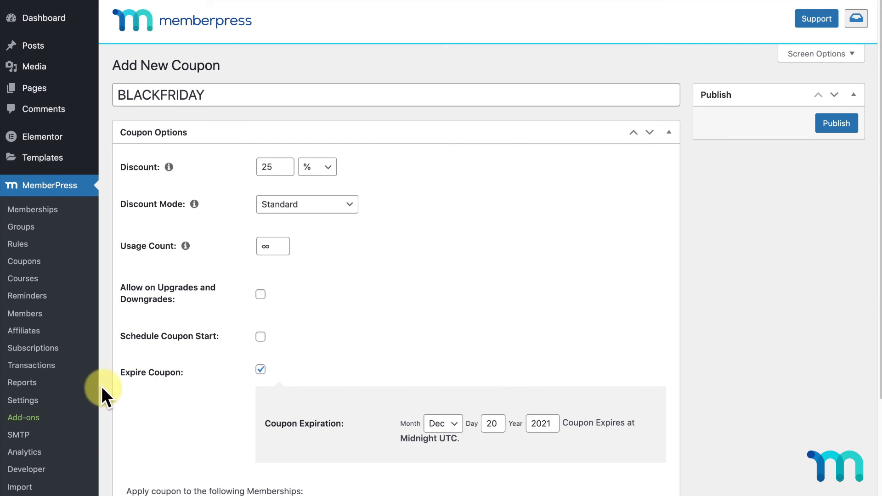
pyautogui.click(27, 401)
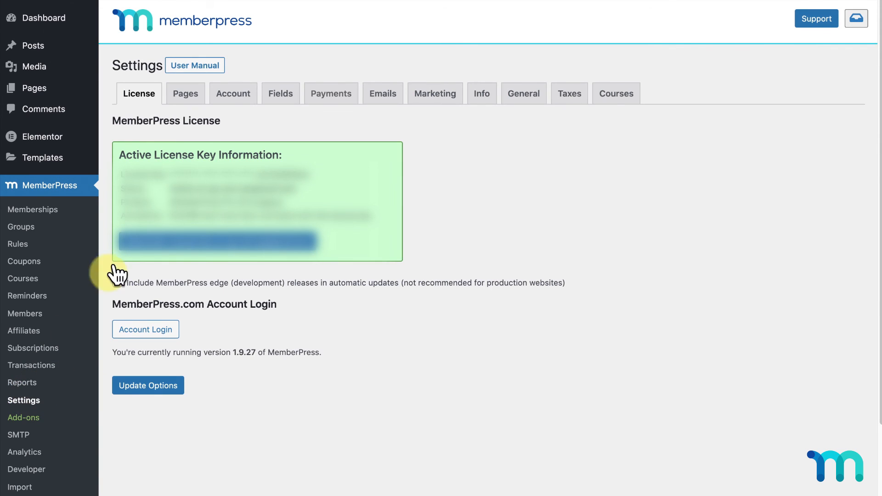
# - Turn off Test Mode for the Stripe payment method and save the payment options
pyautogui.click(315, 98)
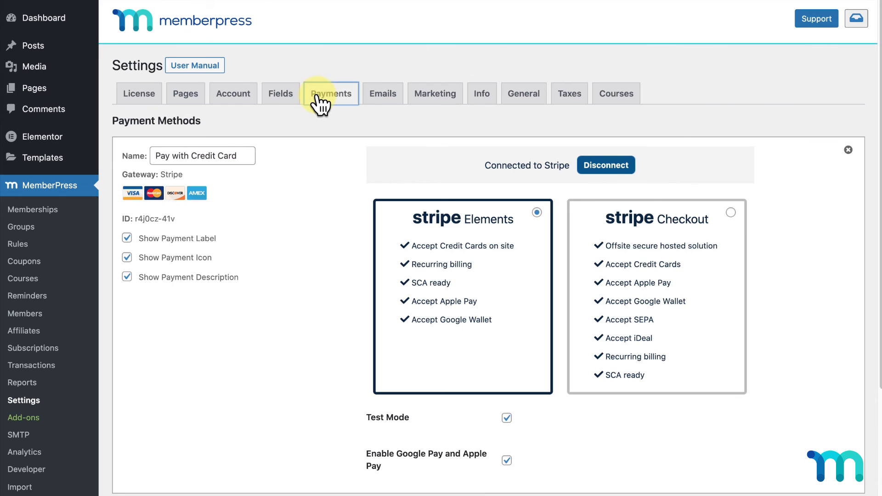
pyautogui.scroll(-1, 320, 220)
pyautogui.click(507, 400)
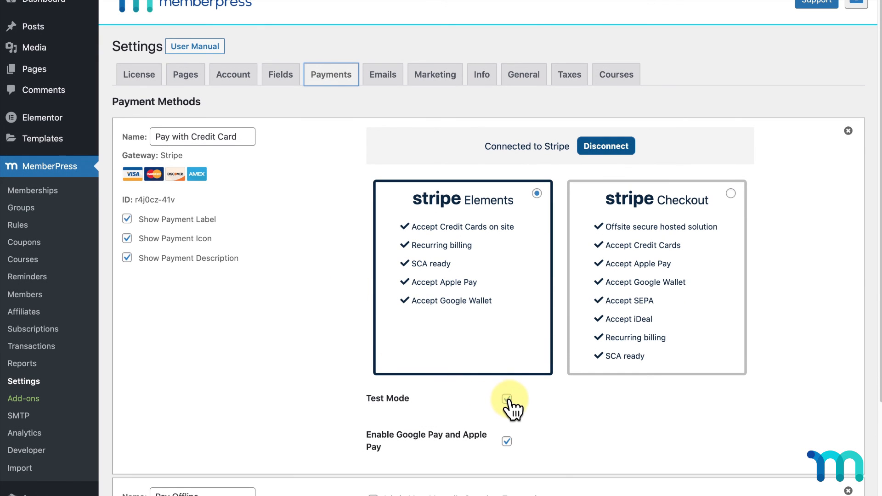
pyautogui.scroll(-5, 267, 365)
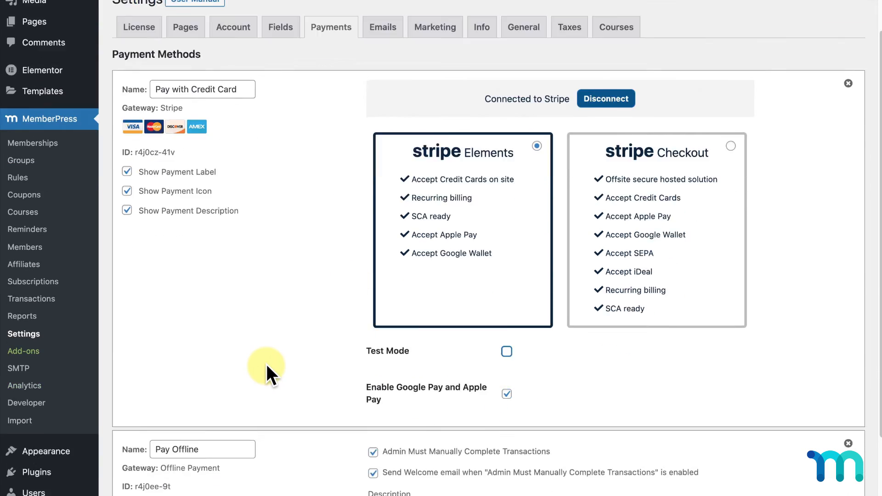
pyautogui.click(150, 482)
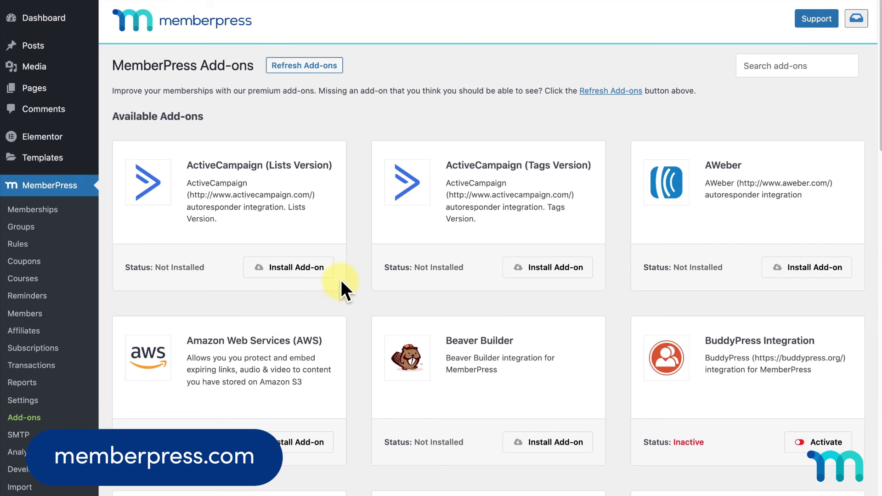
pyautogui.scroll(-8, 363, 264)
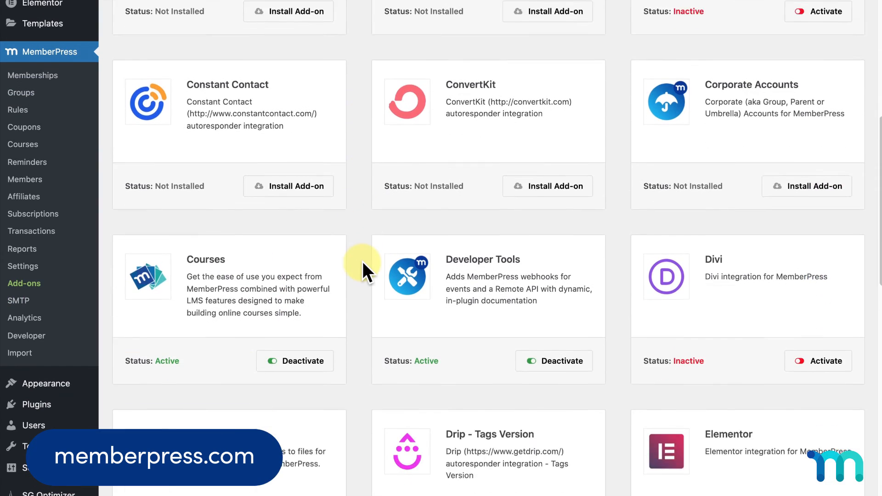
pyautogui.scroll(-12, 362, 261)
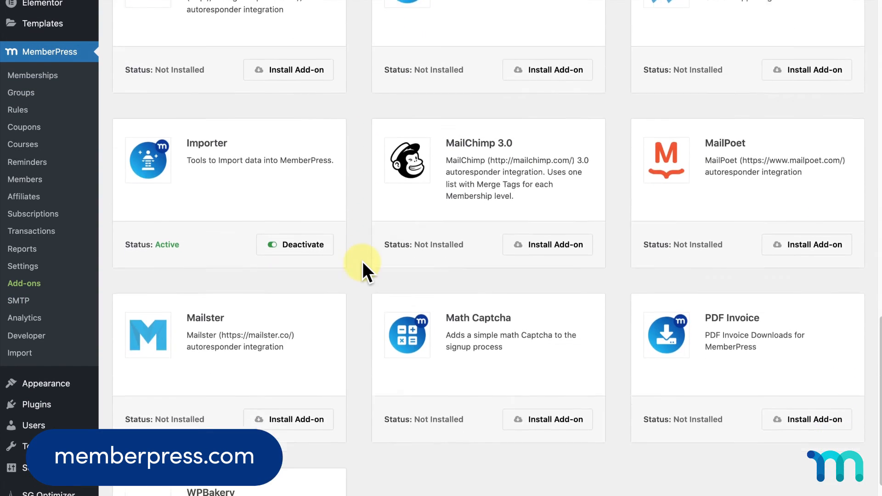
pyautogui.scroll(-3, 363, 261)
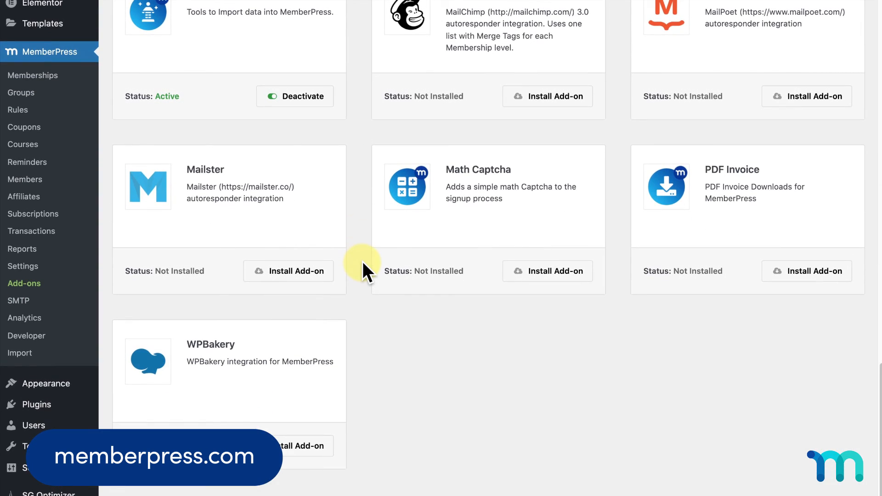